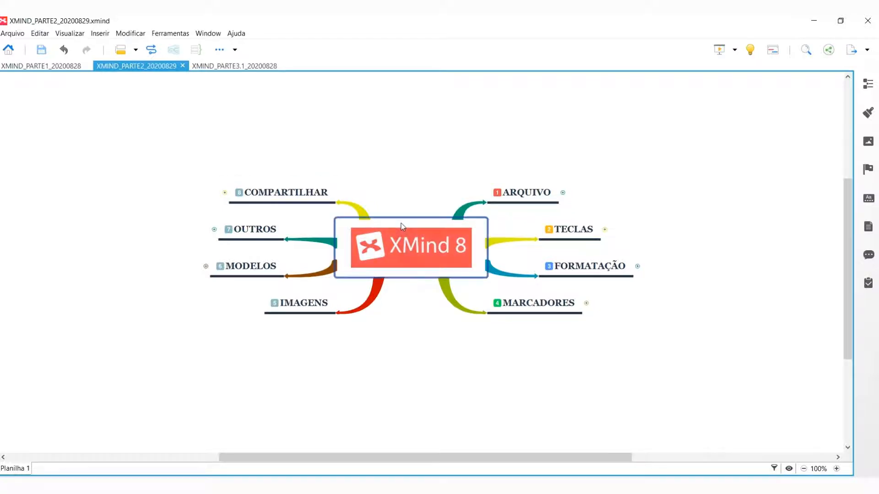
Expand all branches of the central XMind 8 topic to show the whole map.
key(asterisk)
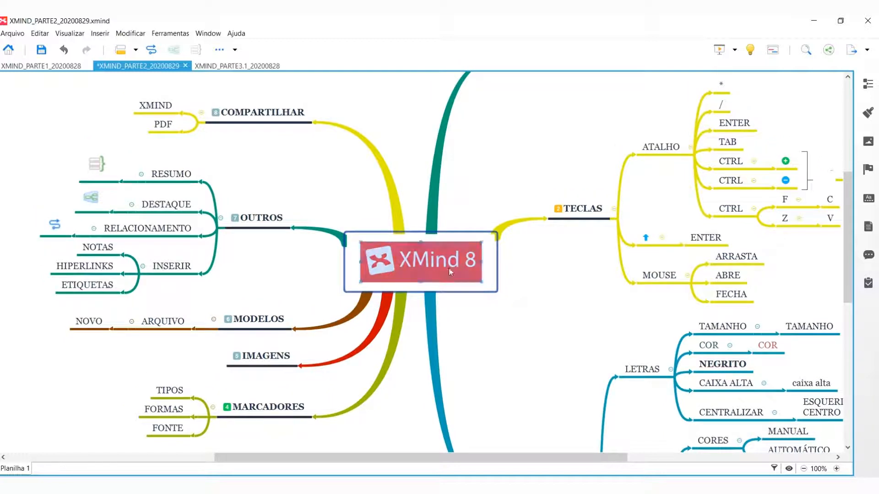
click(803, 469)
click(804, 469)
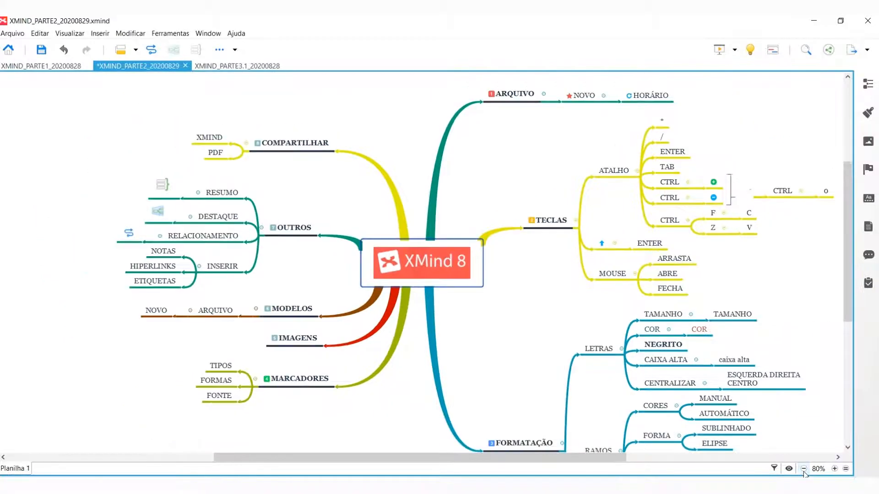
click(803, 469)
drag(851, 321, 860, 344)
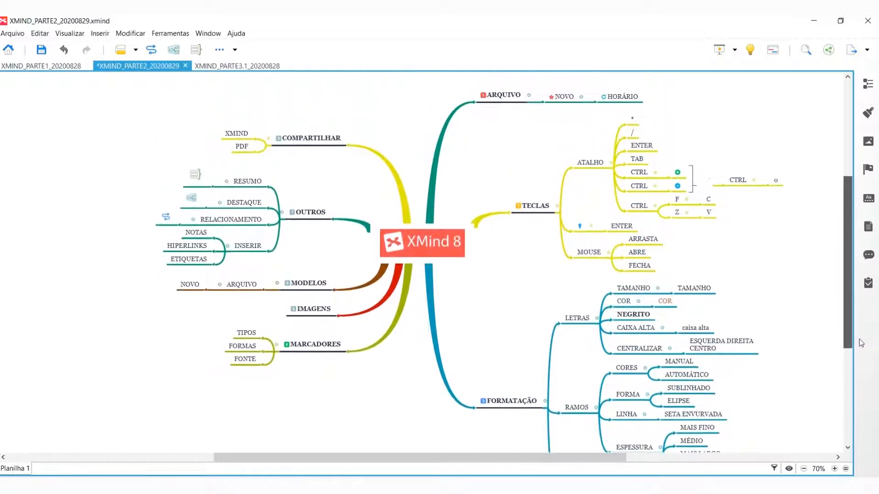
drag(488, 455, 503, 458)
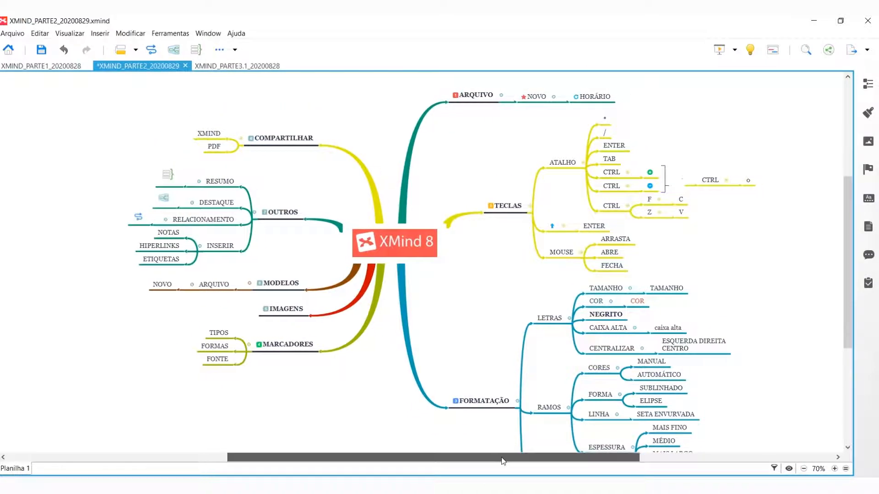
Compare the style of the XMIND_PARTE1_20200828 map with that of the XMIND_PARTE2_20200829 map.
click(56, 69)
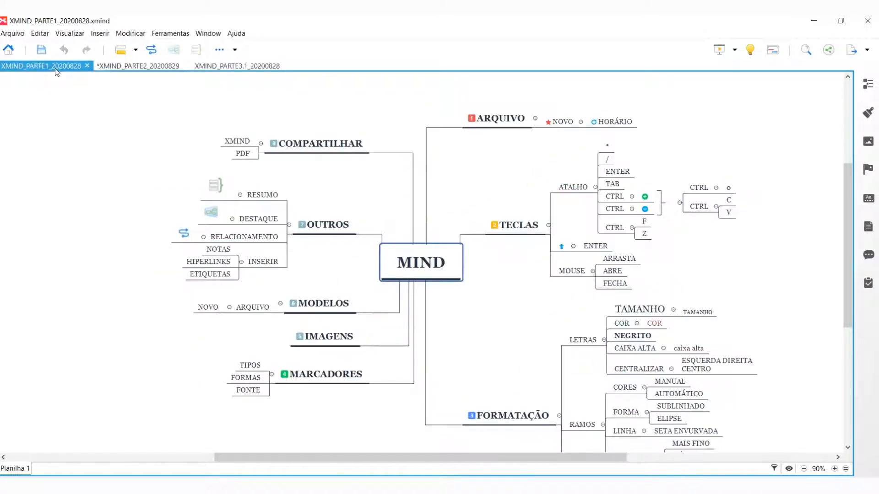
click(156, 69)
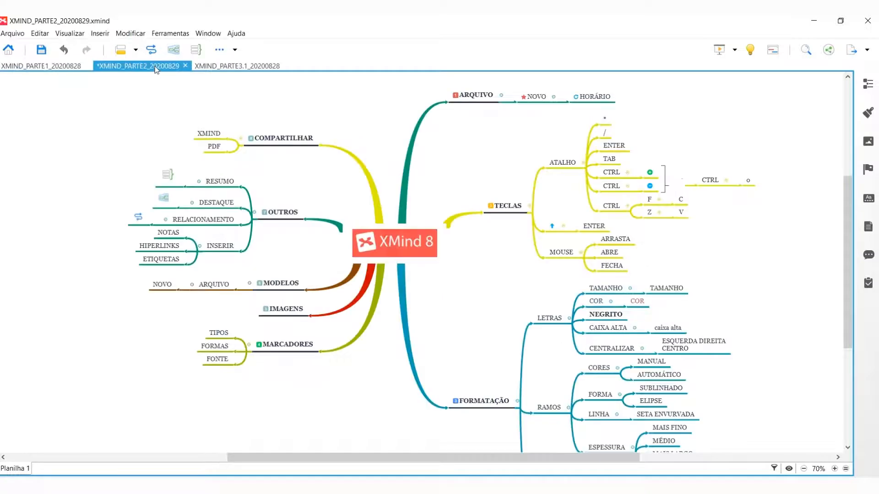
click(42, 67)
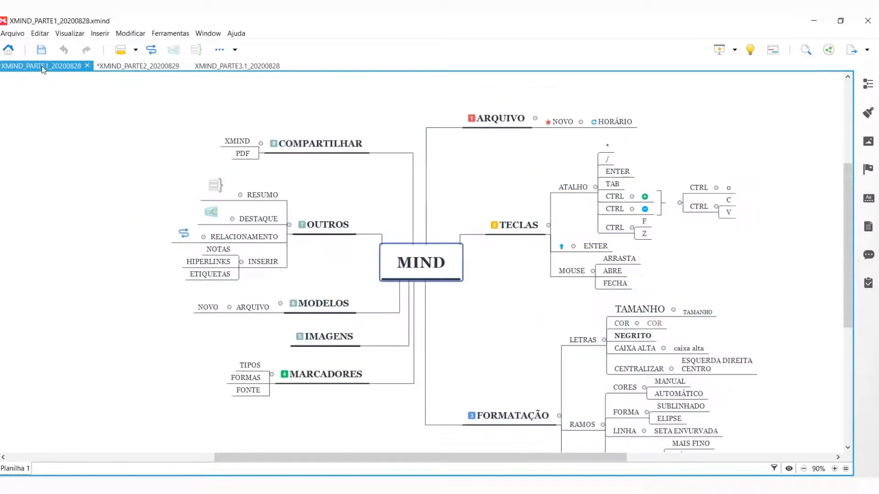
Create a new blank map with the Balanced Map (Clockwise) structure and the Business II theme.
click(13, 34)
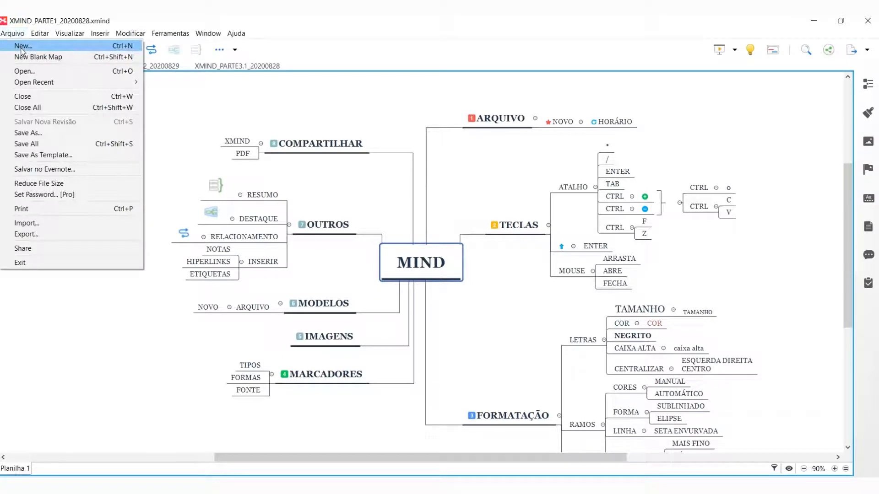
click(21, 48)
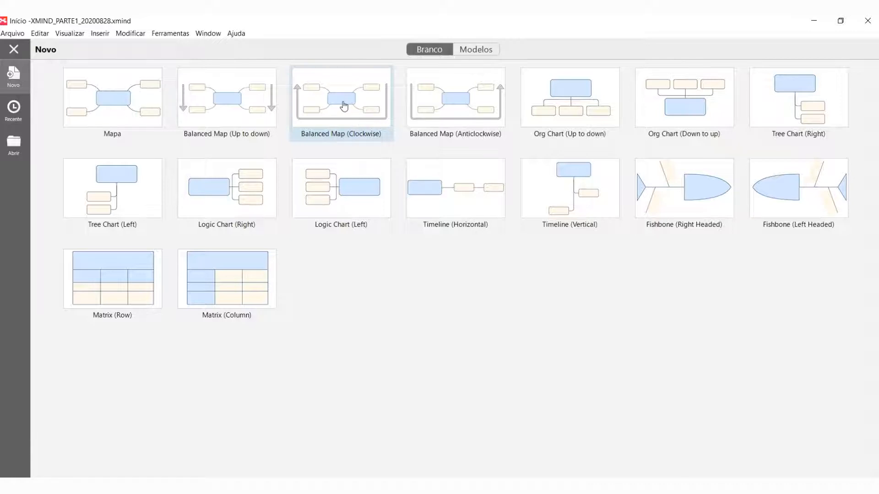
click(340, 100)
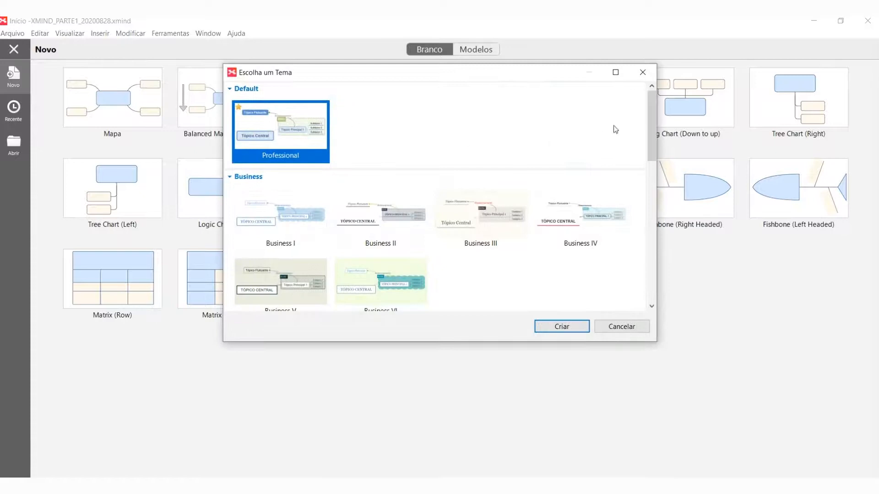
mouse_move(655, 111)
mouse_down()
mouse_move(658, 251)
mouse_move(657, 110)
mouse_up()
click(389, 222)
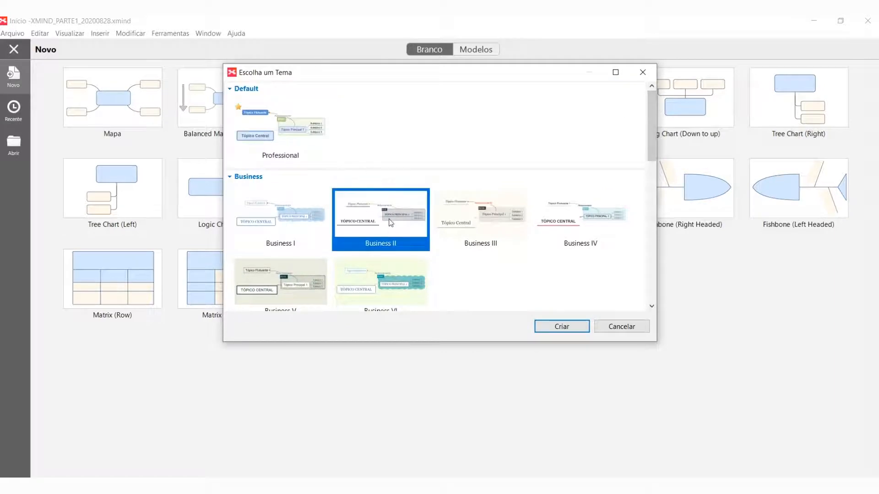
click(556, 330)
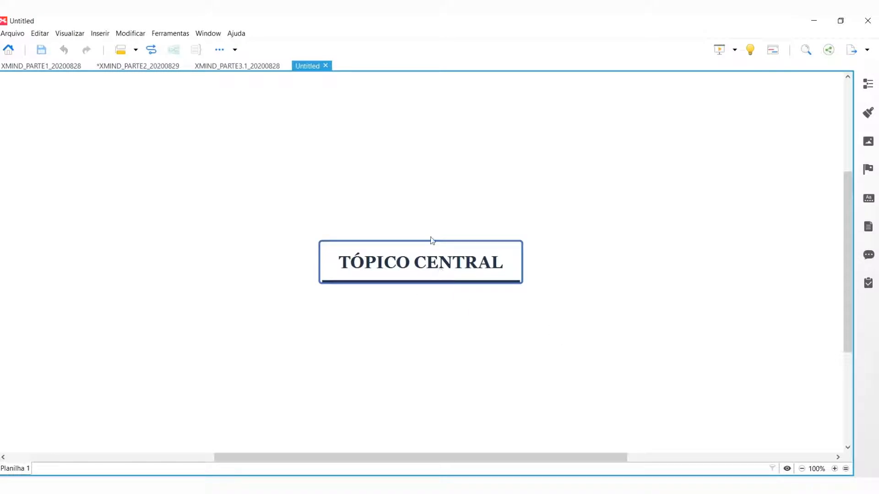
Place the untitled map first among the open maps and rename its central topic to XMIND.
drag(76, 68, 4, 67)
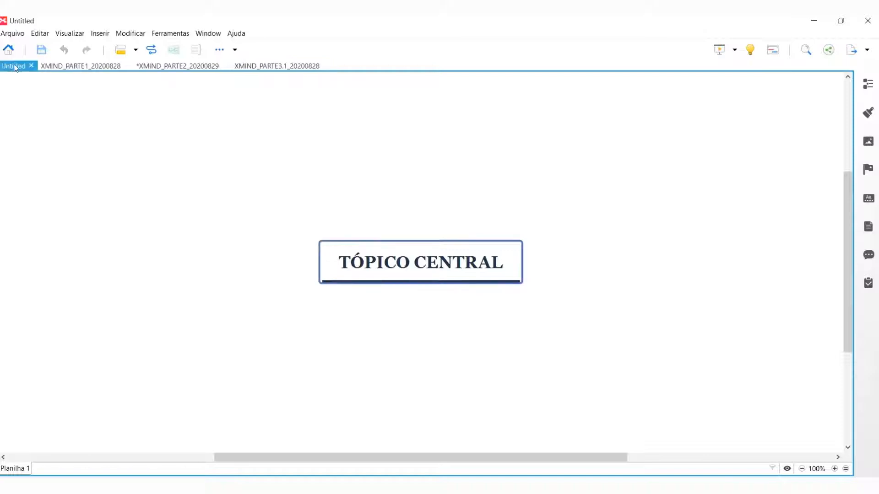
click(402, 262)
text(XMIND)
key(Return)
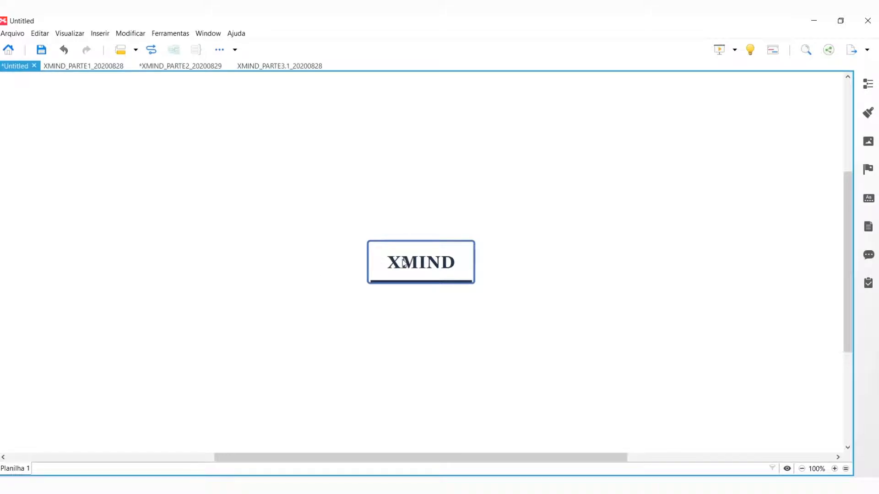
Add four main topics to the XMIND central topic.
key(Tab)
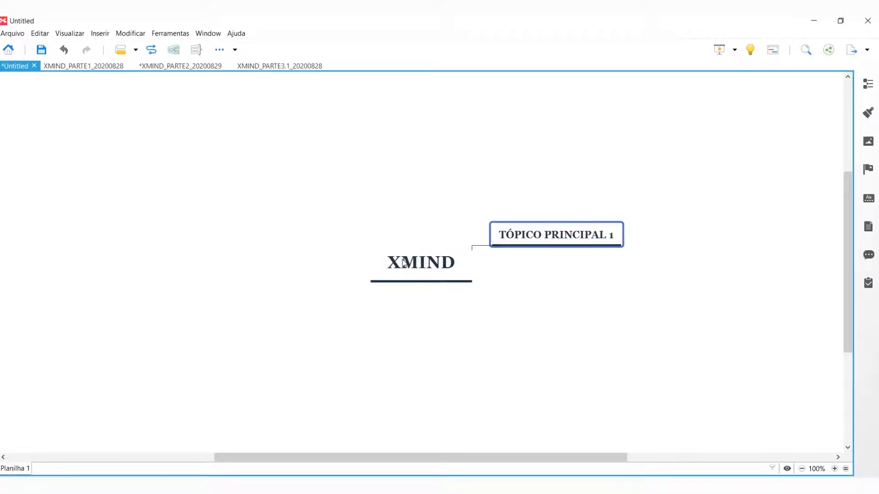
click(404, 262)
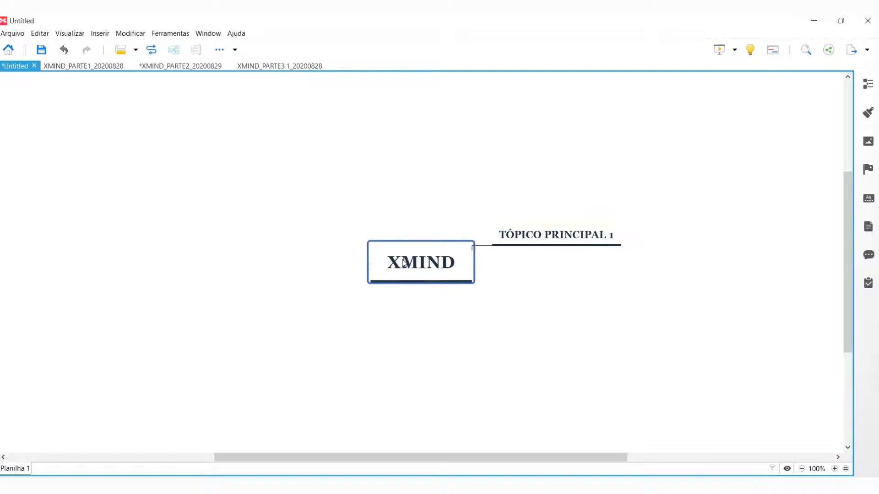
key(Tab)
click(404, 263)
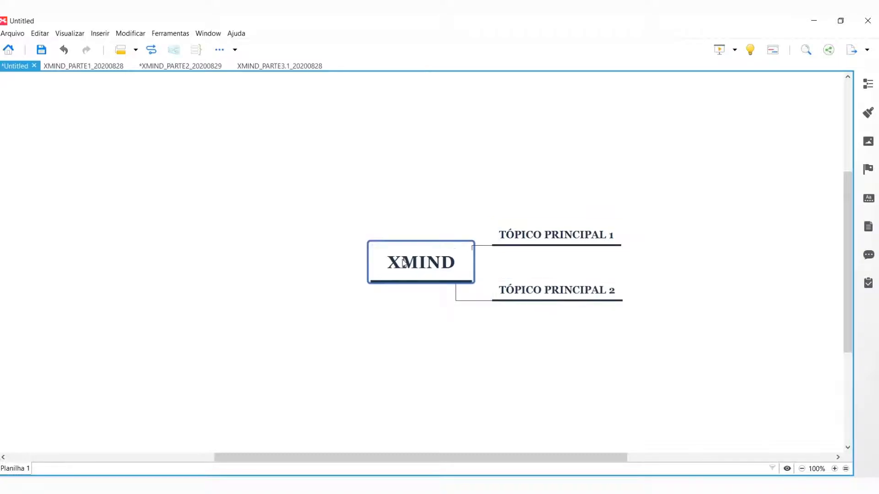
key(Tab)
click(404, 263)
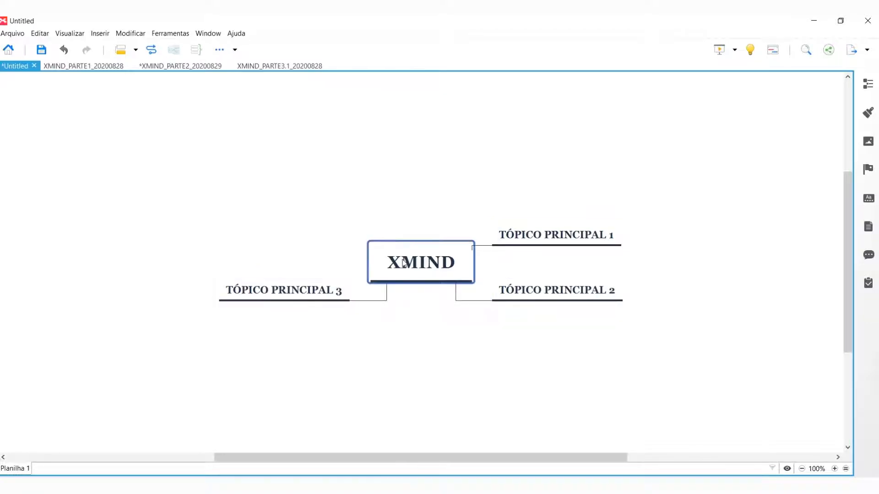
key(Tab)
Add five subtopics under the first main topic.
click(404, 262)
key(Right)
key(Tab)
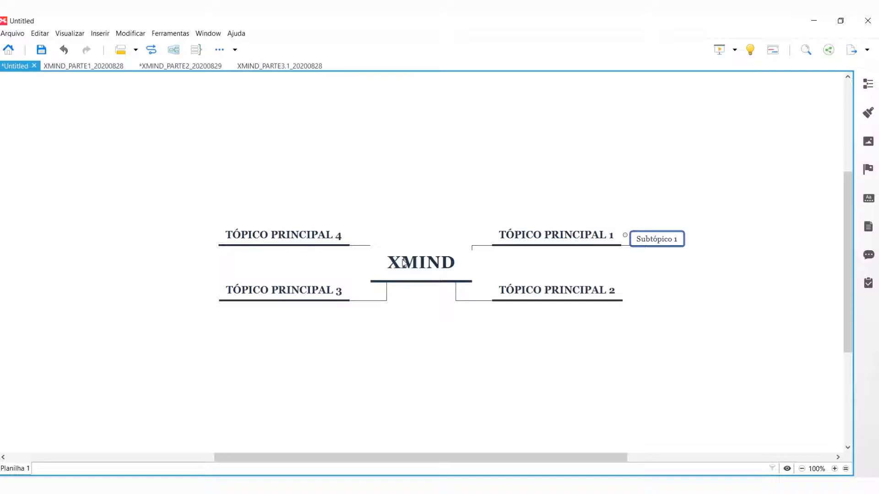
key(Return)
key(Return)
key(Return)
key(Return)
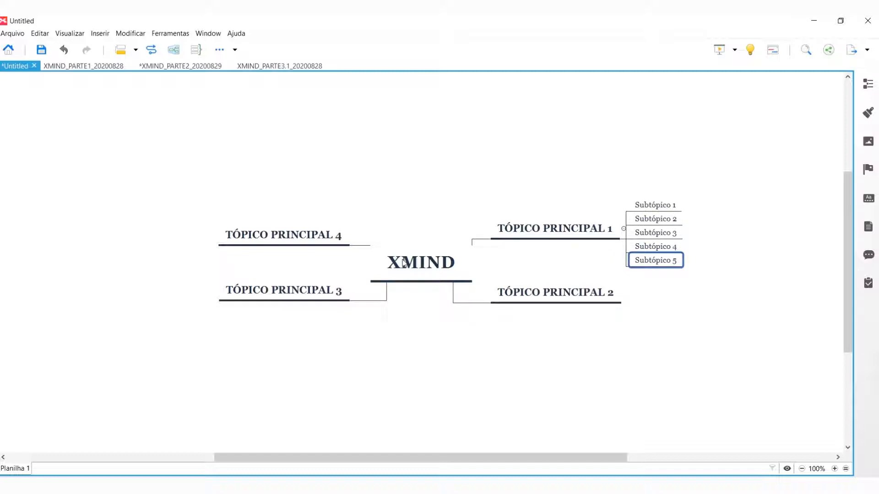
Add four subtopics under the fifth subtopic, and four more under the last of those.
key(Tab)
key(Return)
key(Return)
key(Return)
key(Tab)
key(Return)
key(Return)
key(Return)
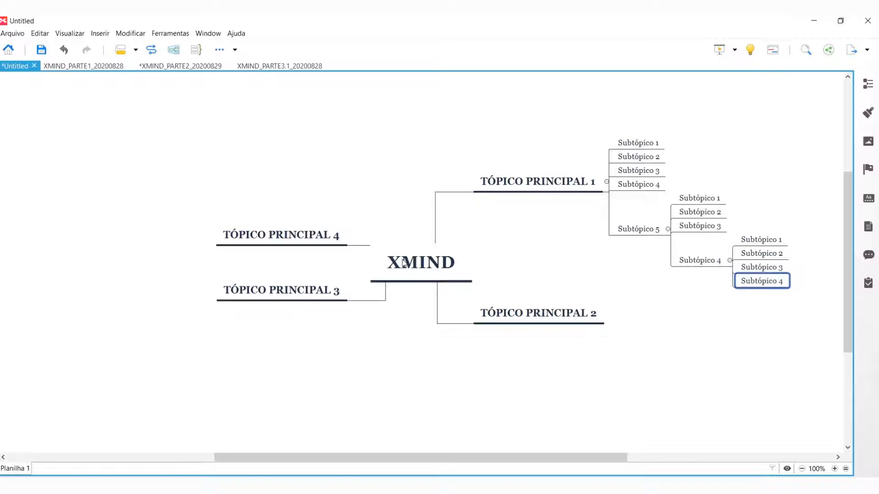
Add two more main topics to the XMIND central topic.
click(412, 276)
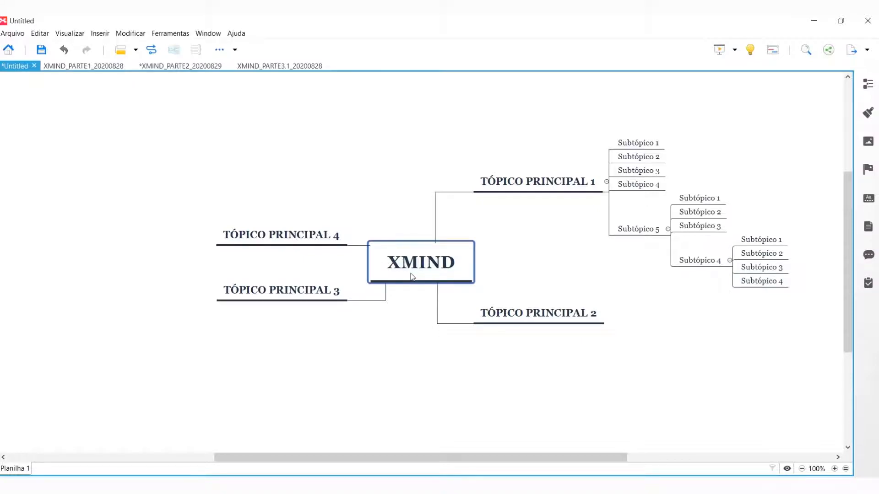
key(Tab)
click(443, 272)
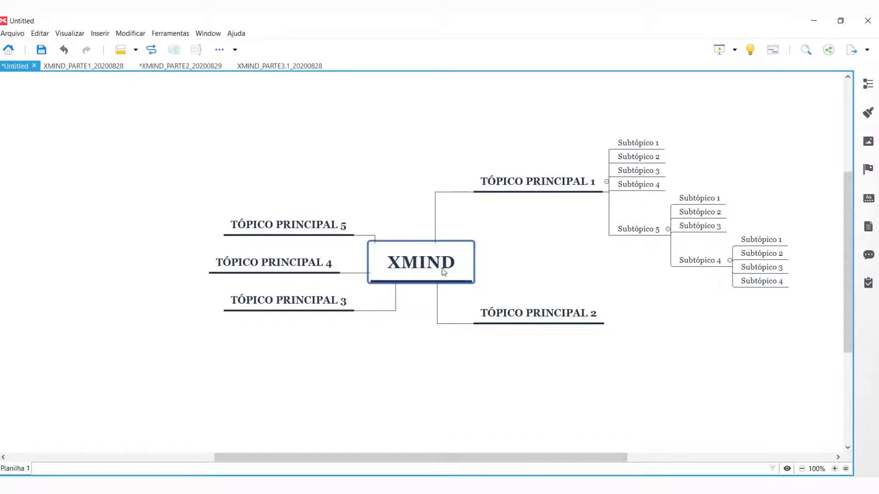
key(Tab)
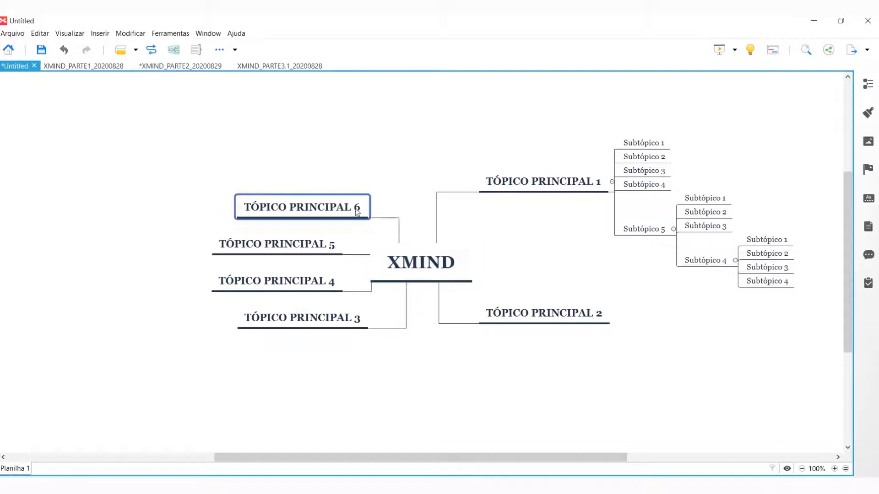
Build a chain of three nested subtopics under the sixth main topic and end it with four sibling subtopics.
key(Tab)
key(Tab)
key(Tab)
key(Tab)
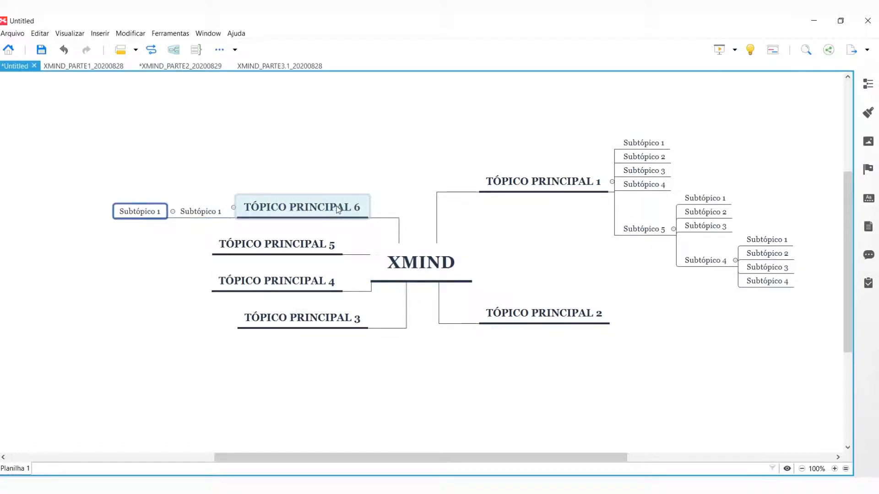
key(Return)
key(Return)
key(Return)
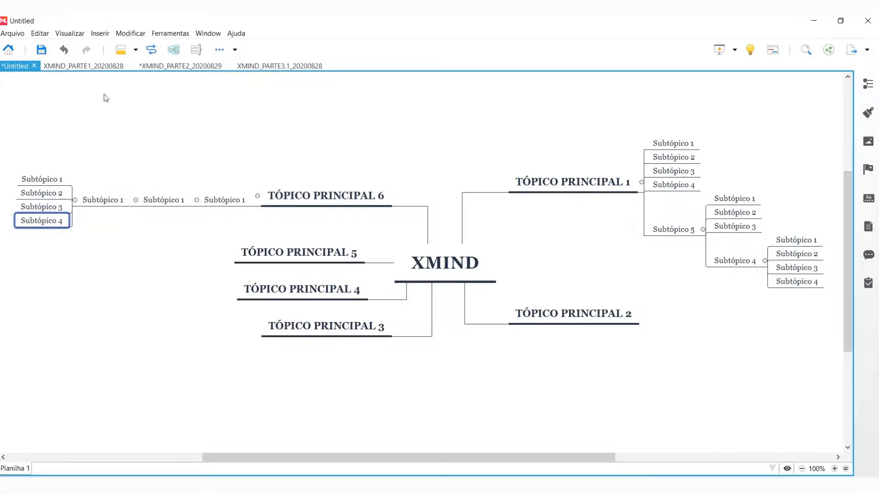
In the XMIND_PARTE1_20200828 map, collapse all branches of the MIND central topic, expand them again, and collapse them once more.
click(83, 67)
drag(625, 457, 641, 458)
mouse_move(846, 308)
mouse_down()
mouse_move(853, 349)
mouse_move(855, 320)
mouse_up()
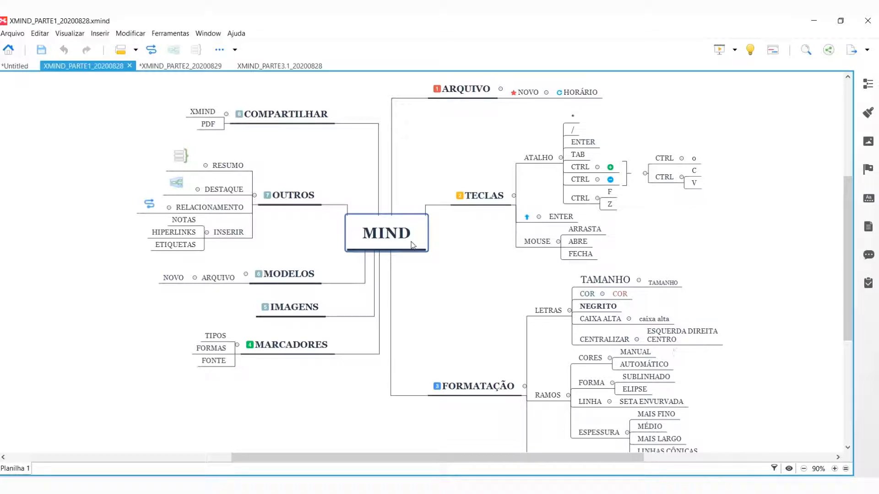
scroll(853, 268, down, 2)
mouse_move(852, 268)
mouse_down()
mouse_move(853, 281)
mouse_move(851, 260)
mouse_up()
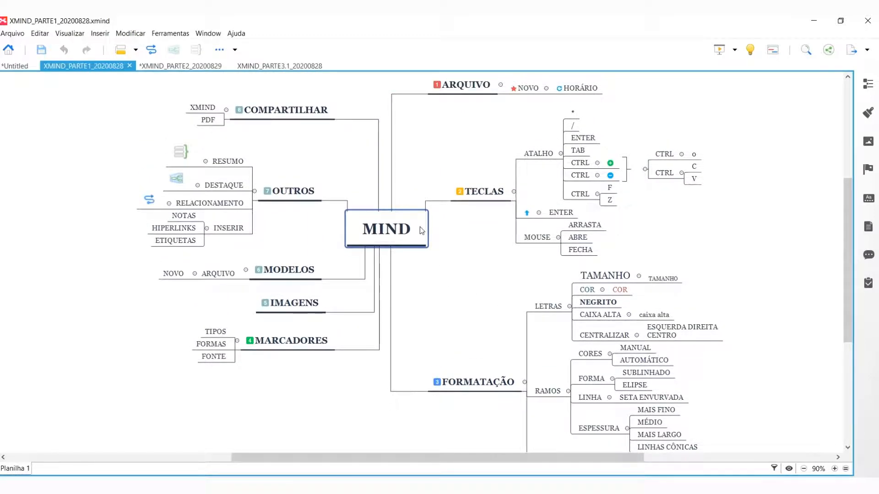
key(ctrl+shift+/)
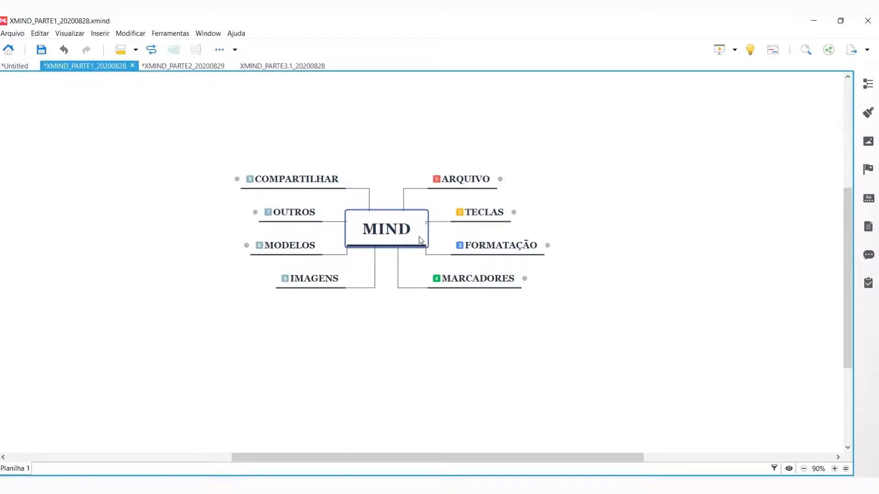
key(ctrl+shift+/)
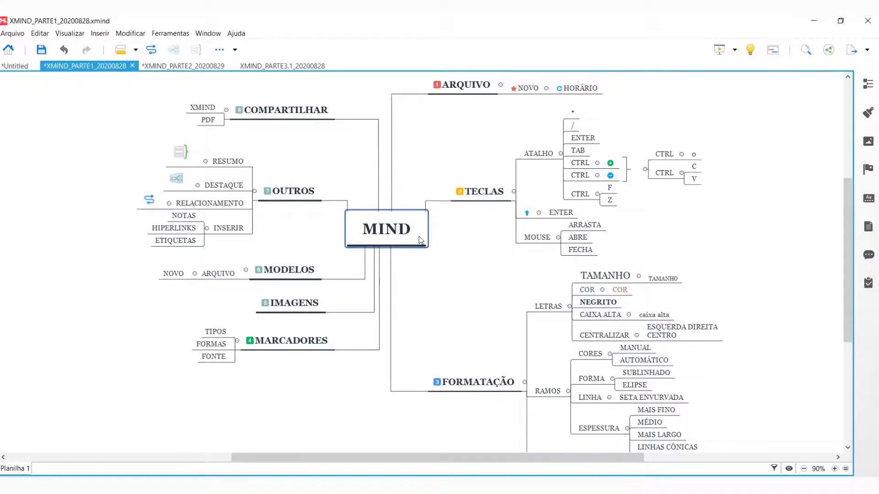
key(ctrl+shift+/)
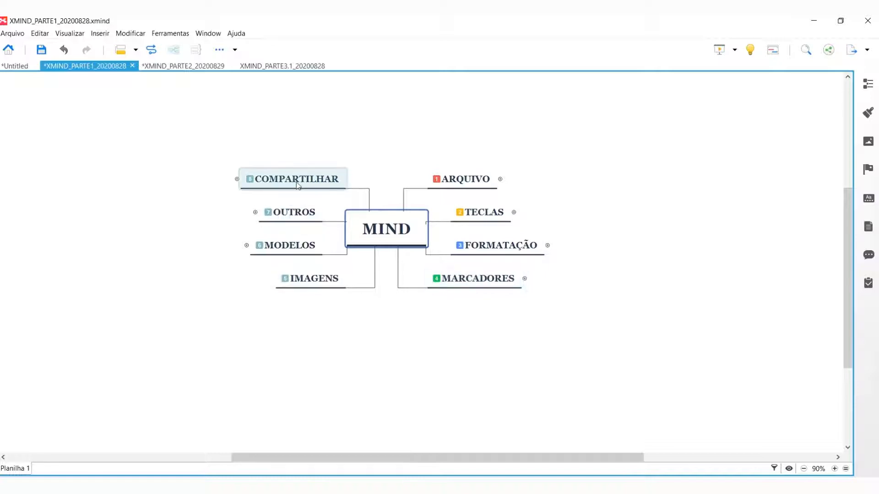
Switch to the XMIND_PARTE3.1_20200828 map and collapse all branches of the MIND central topic.
click(164, 68)
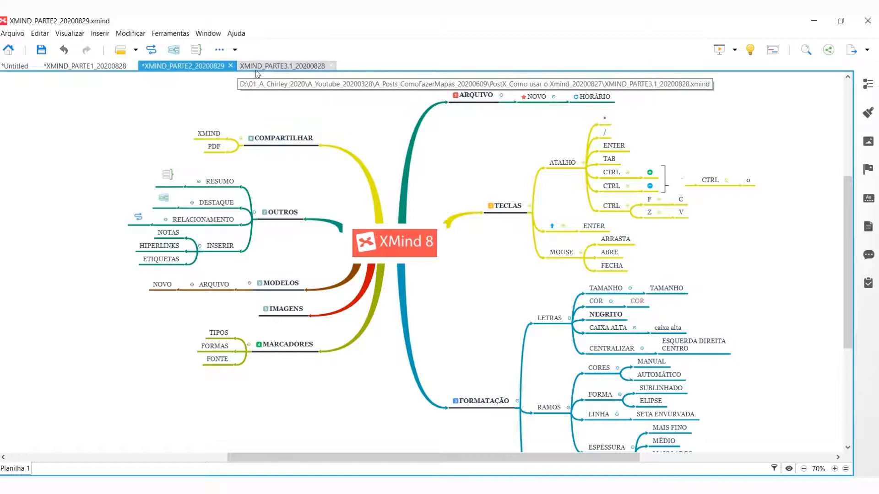
click(269, 67)
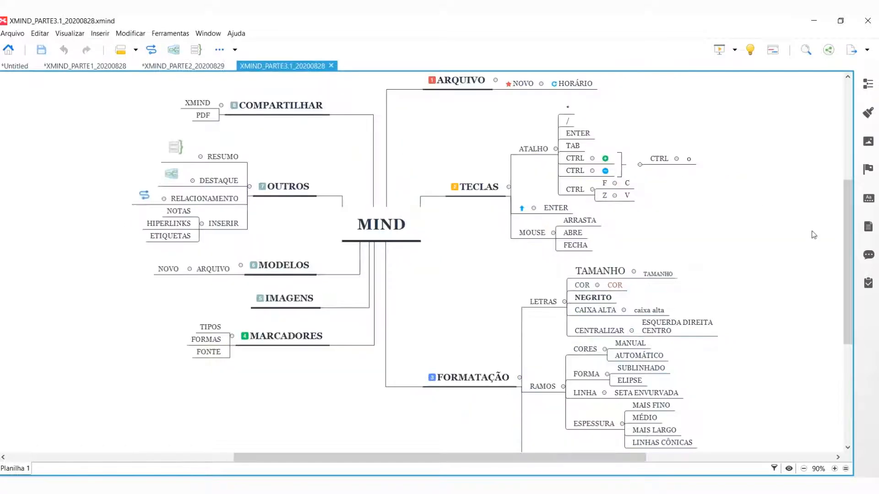
scroll(852, 200, up, 1)
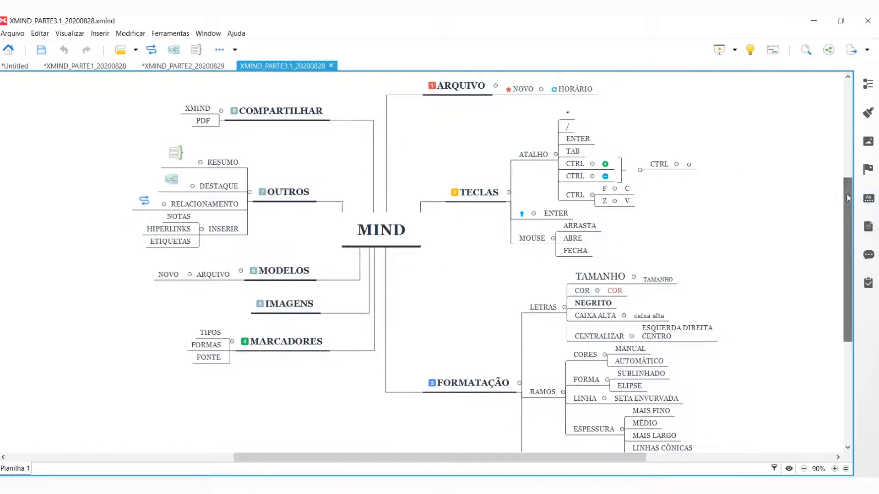
click(401, 241)
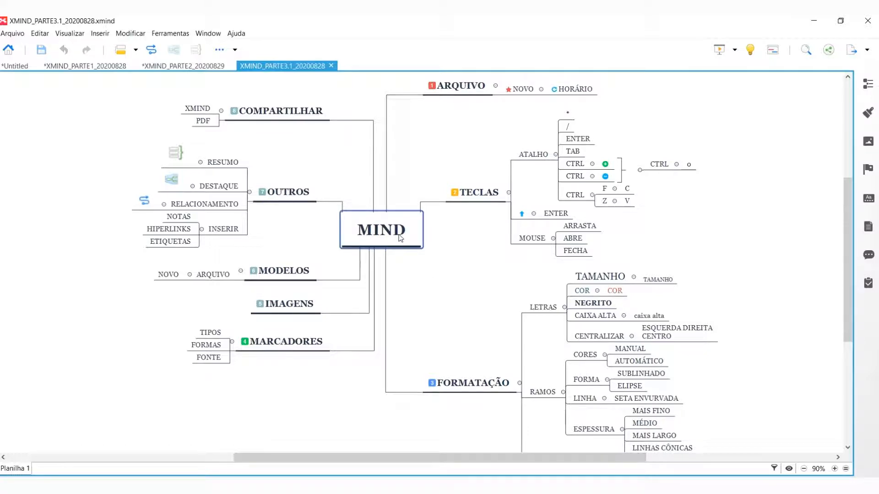
key(/)
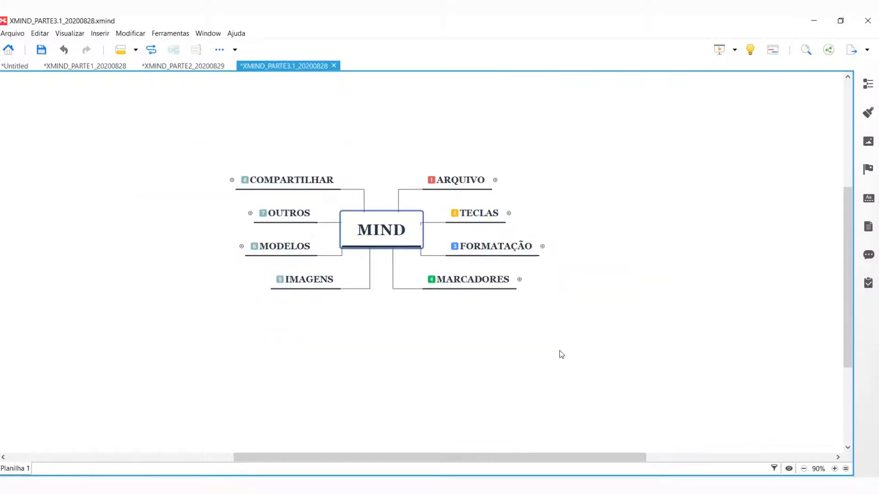
Expand the ARQUIVO branch and select its NOVO and HORÁRIO subtopics in turn.
click(471, 182)
key(/)
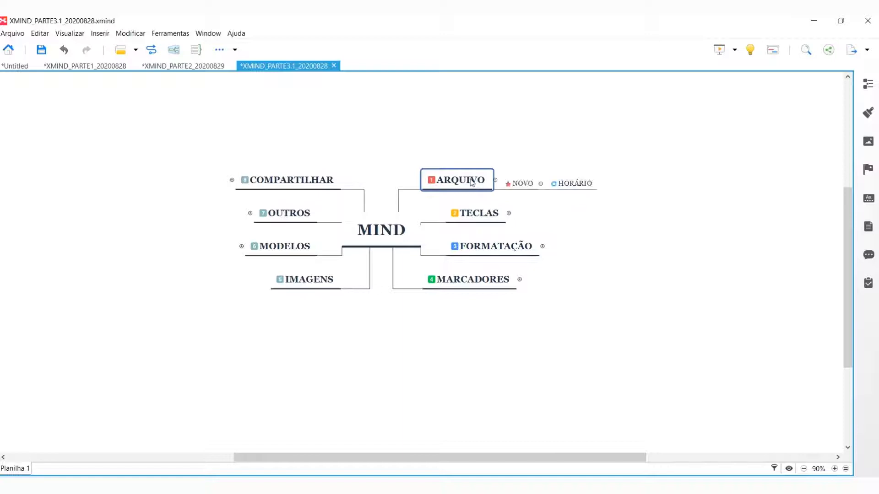
click(515, 184)
click(570, 185)
Look at the gallery of blank layouts for a new map and close it without creating one.
click(12, 34)
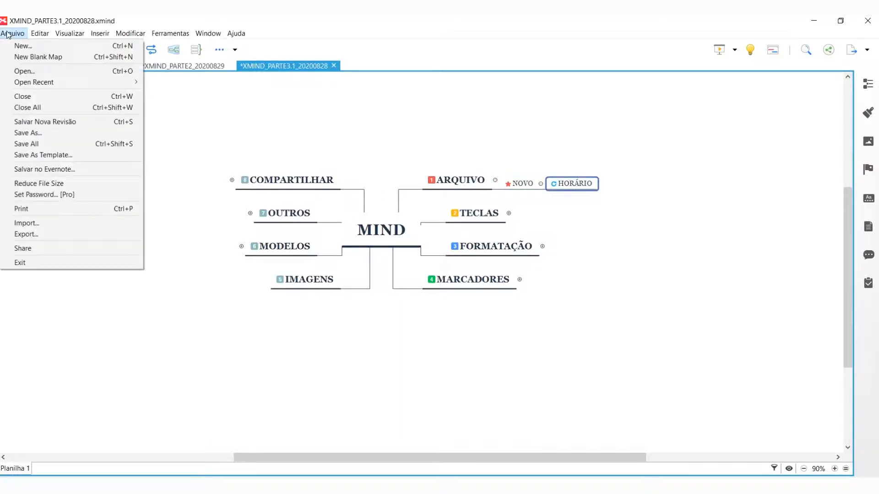
click(20, 50)
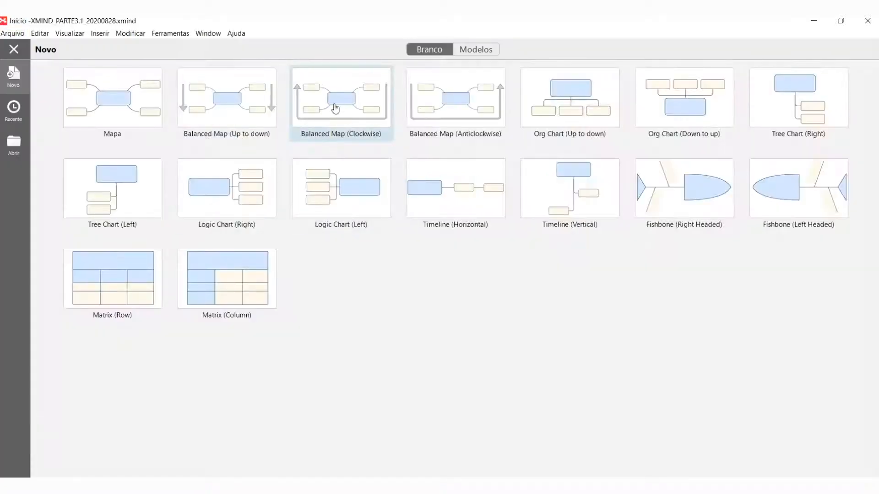
click(14, 49)
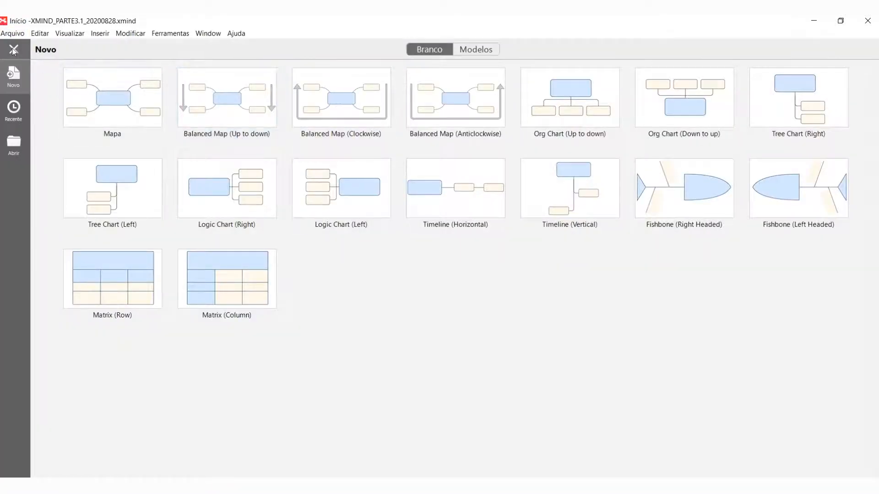
Expand the TECLAS branch and point out its asterisk and slash subtopics, ending with the branch open.
click(494, 213)
key(ctrl+=)
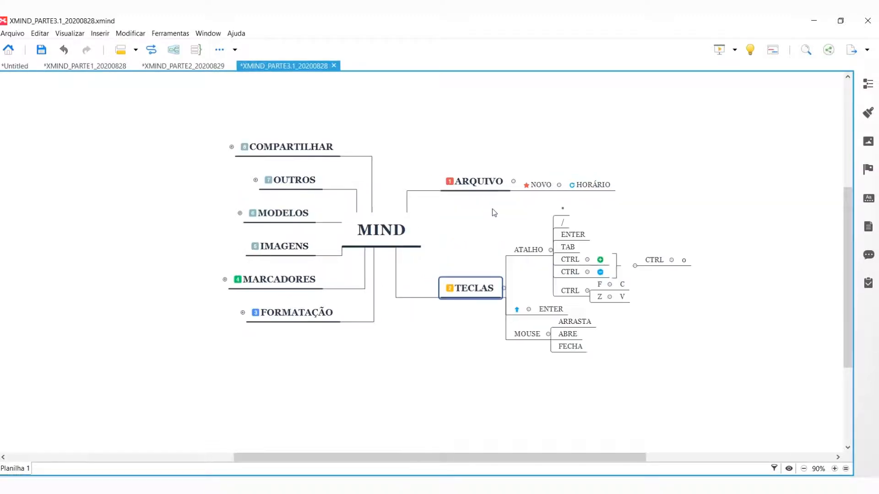
click(563, 211)
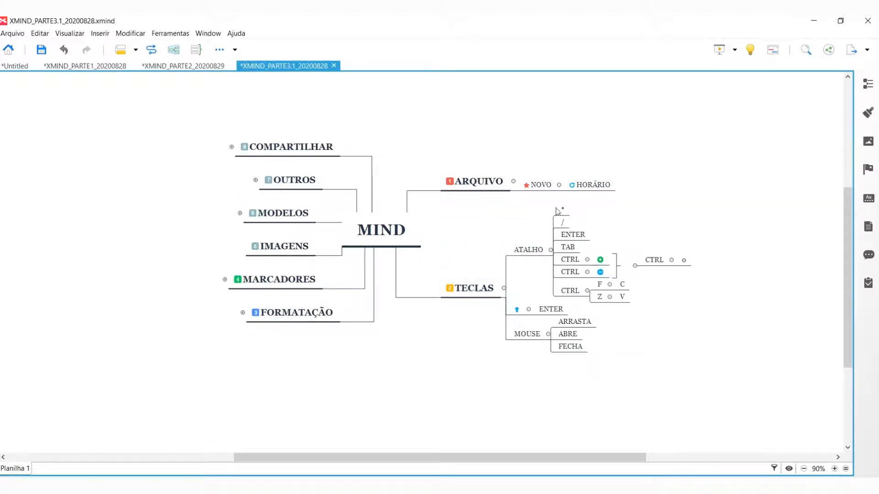
click(479, 292)
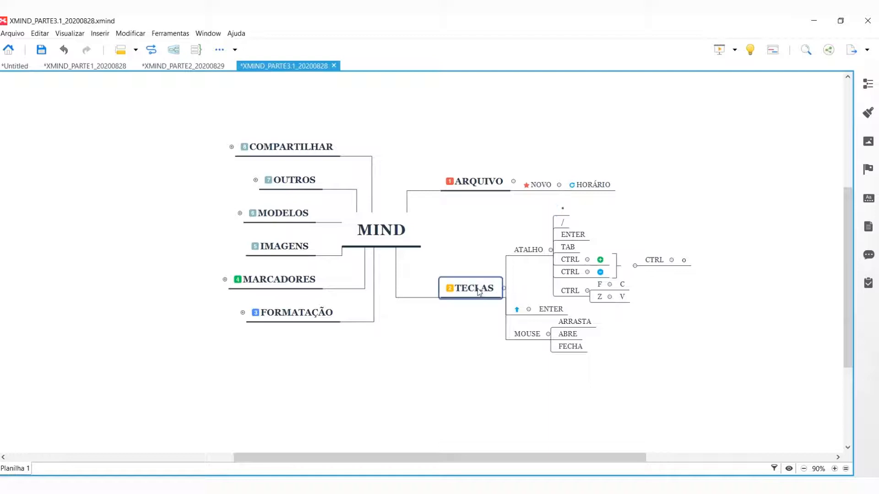
click(568, 218)
click(477, 301)
click(475, 290)
key(slash)
key(slash)
Expand all branches of the MIND central topic and collapse them all again.
click(375, 231)
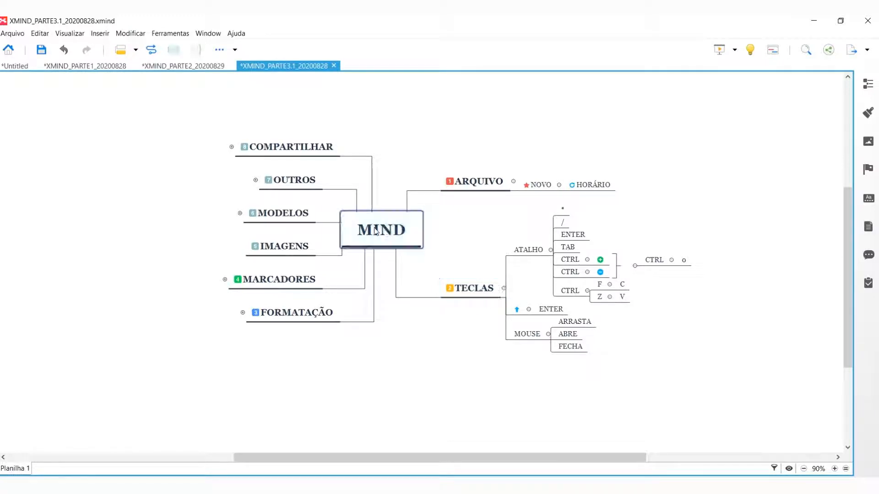
key(asterisk)
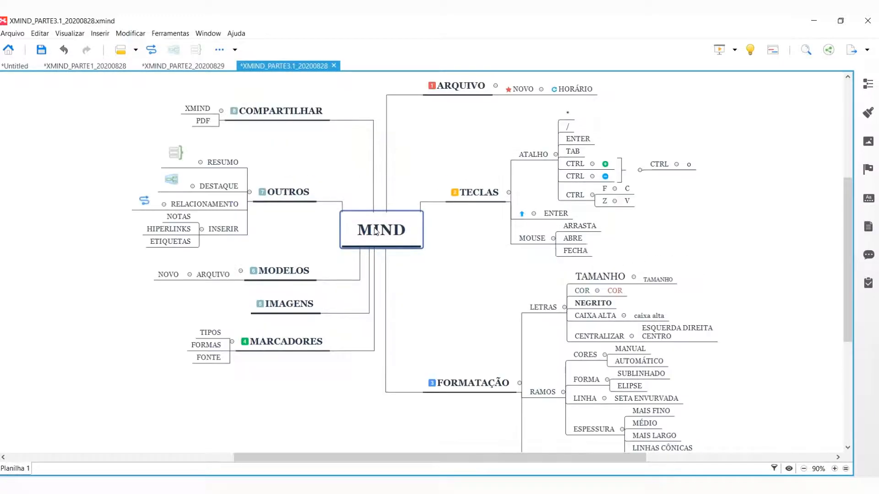
key(slash)
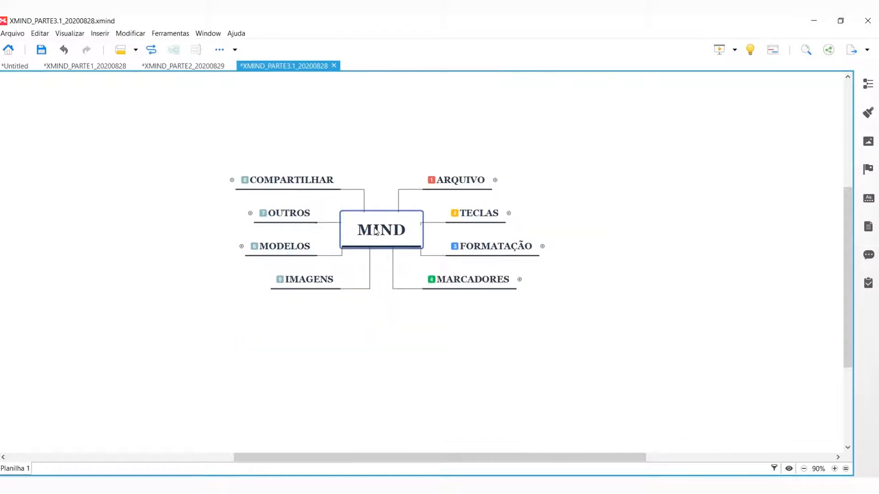
Expand the ARQUIVO branch and the TECLAS branch of the collapsed map.
click(469, 181)
key(plus)
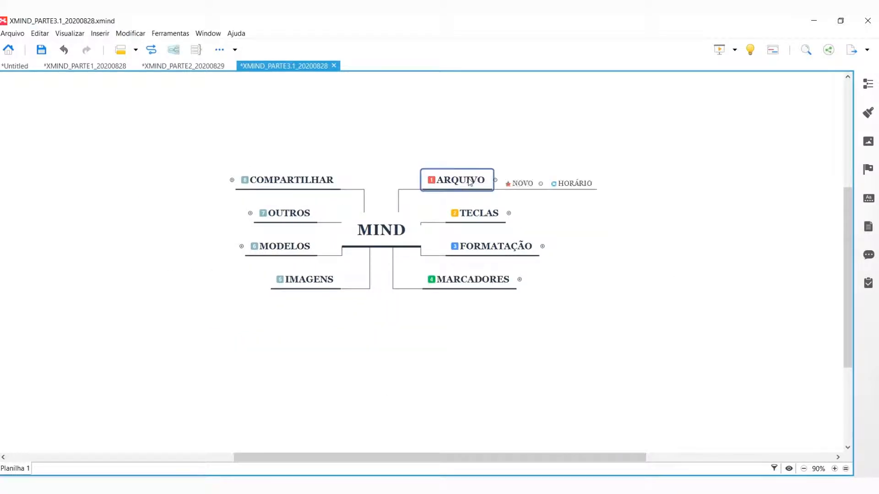
key(Down)
key(plus)
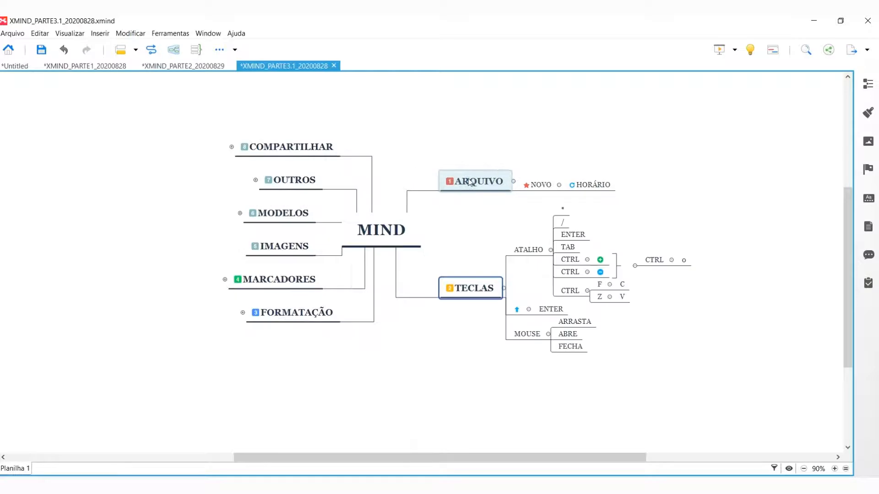
Add three sibling subtopics directly after the ENTER subtopic of ATALHO.
click(574, 240)
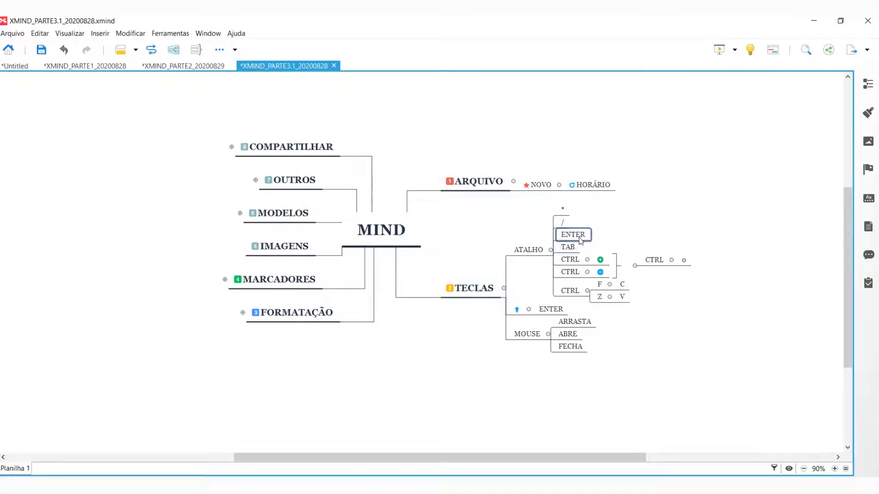
key(Return)
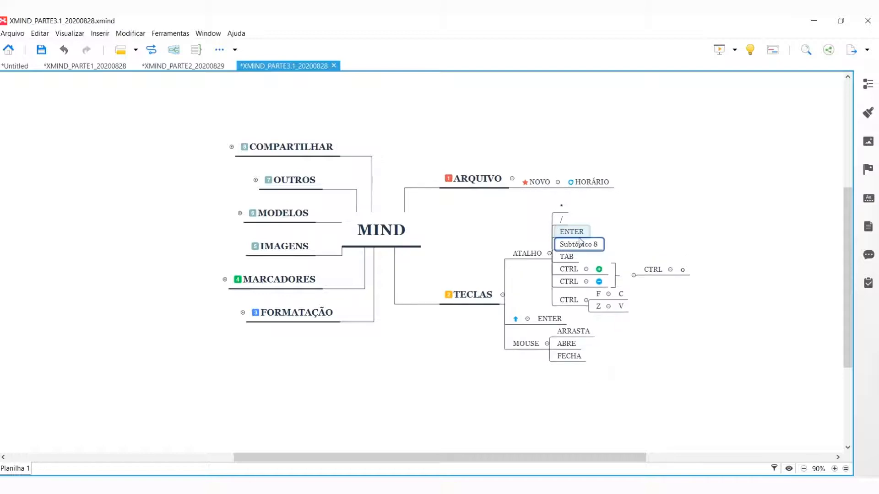
key(Return)
key(Return)
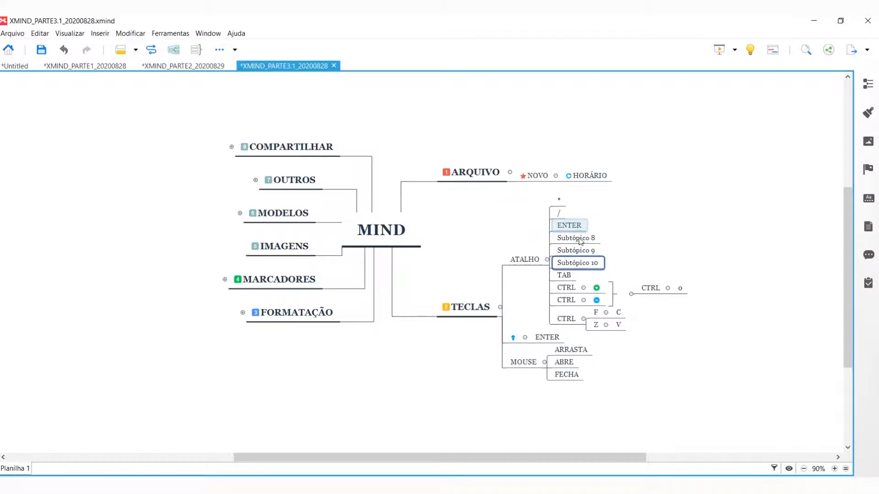
Delete the three new sibling subtopics after ENTER.
key(Up)
key(Up)
key(Delete)
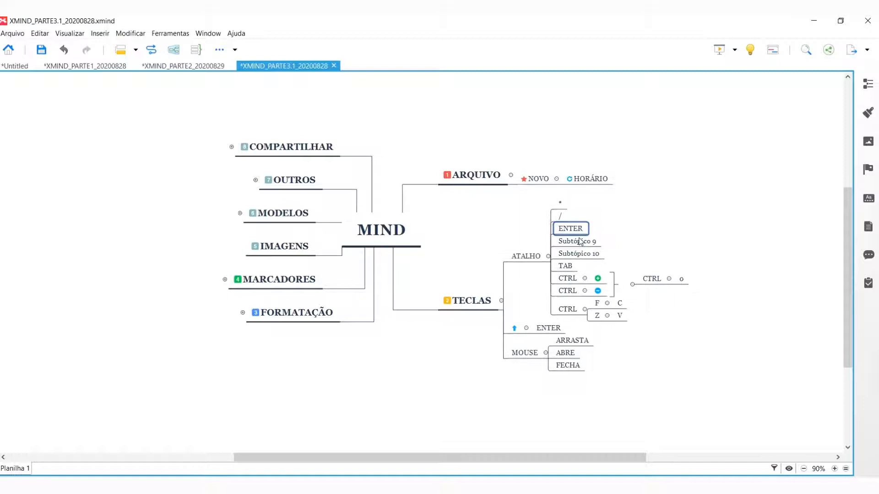
key(Delete)
key(Delete)
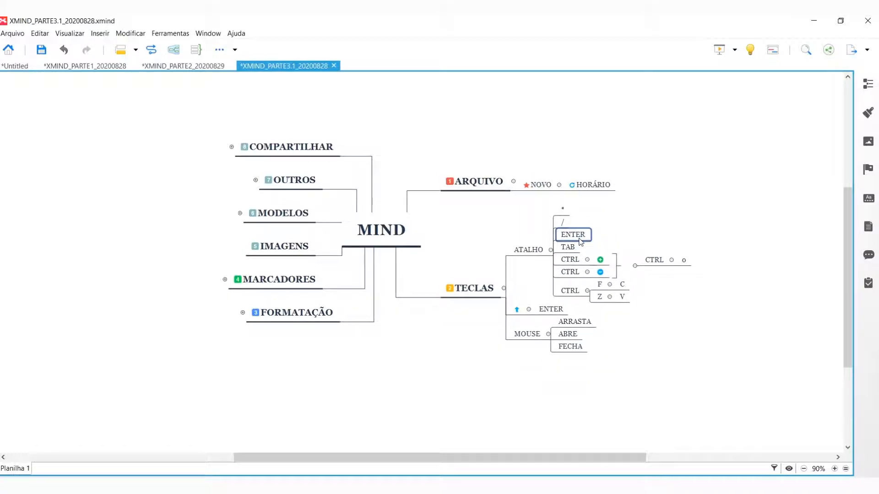
Build a chain of three nested subtopics under TAB and add two siblings to the last one.
key(Down)
key(Tab)
key(Tab)
key(Tab)
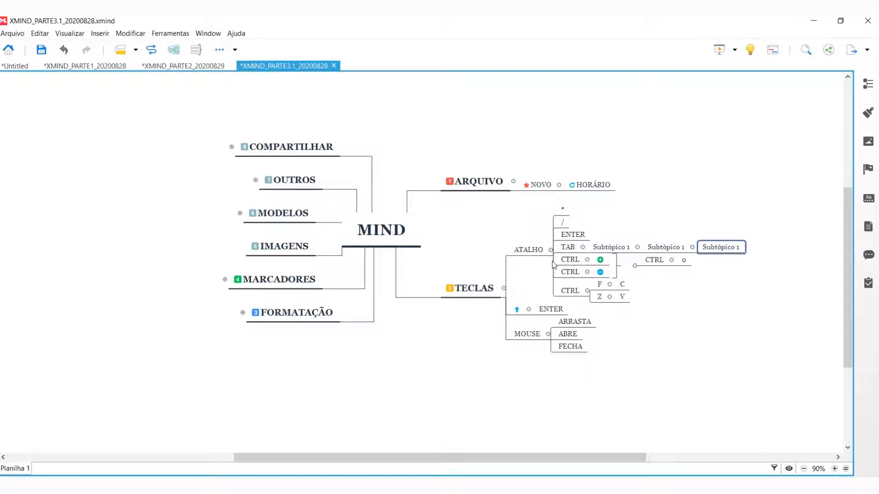
key(Return)
key(Return)
Delete all the new subtopics under TAB, from the last siblings back through the chain.
key(Delete)
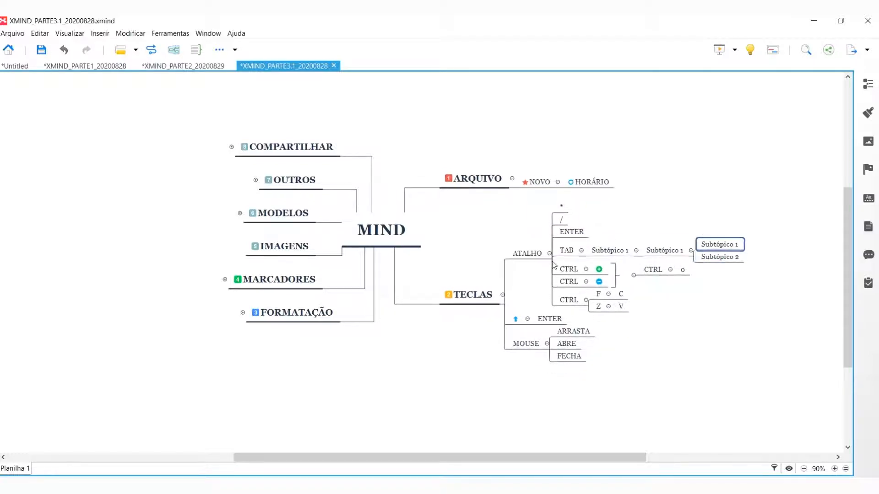
key(Delete)
key(Delete)
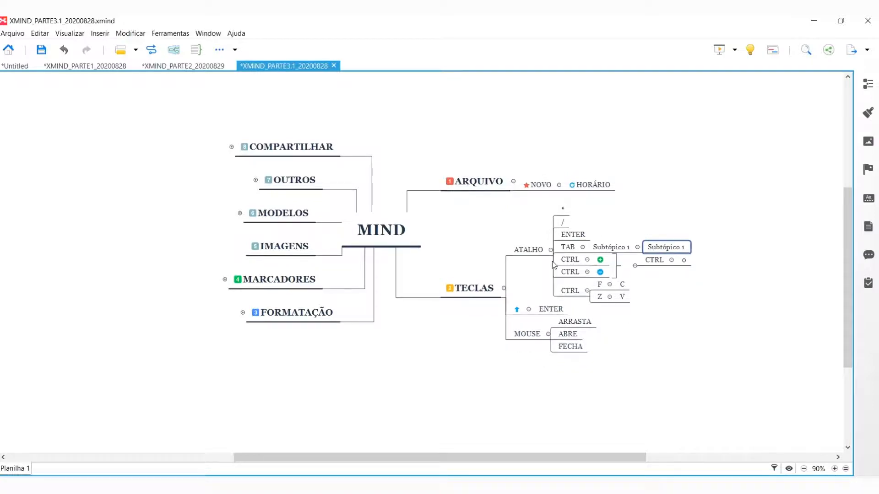
key(Delete)
key(Delete)
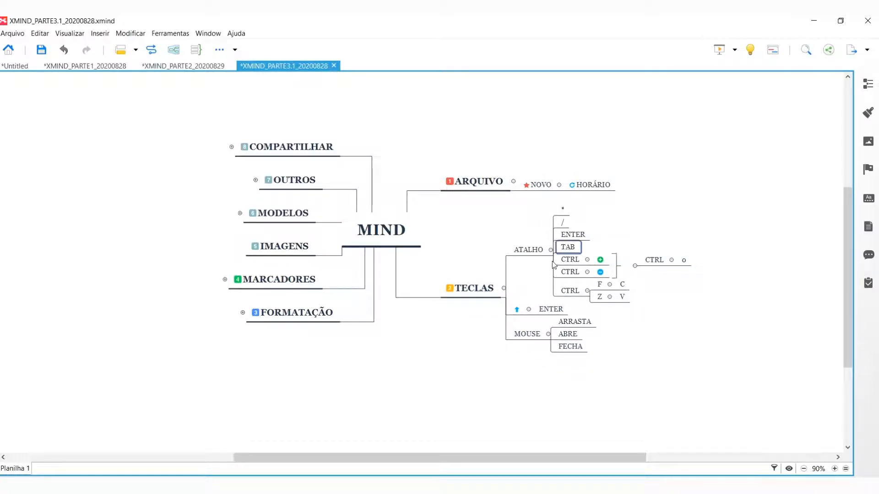
Zoom the map in to 150%, back out to 90%, and leave it at 100%.
click(635, 230)
scroll(636, 230, up, 2)
scroll(633, 226, up, 2)
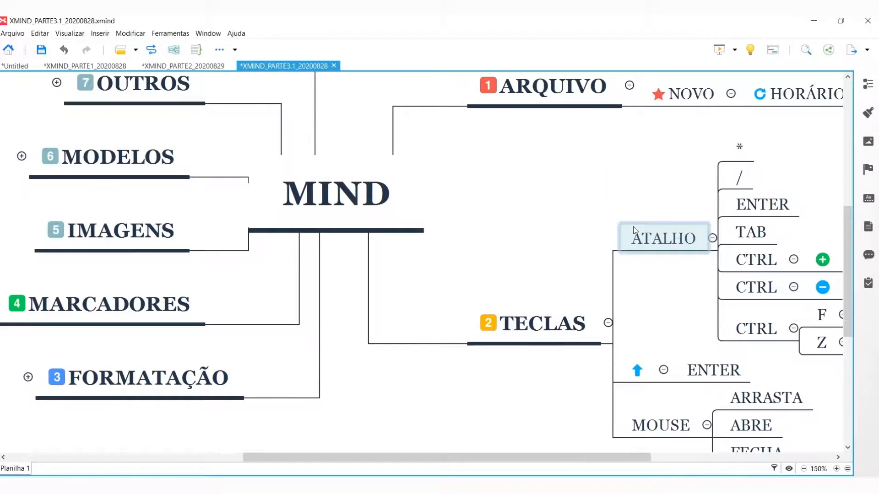
scroll(633, 227, down, 4)
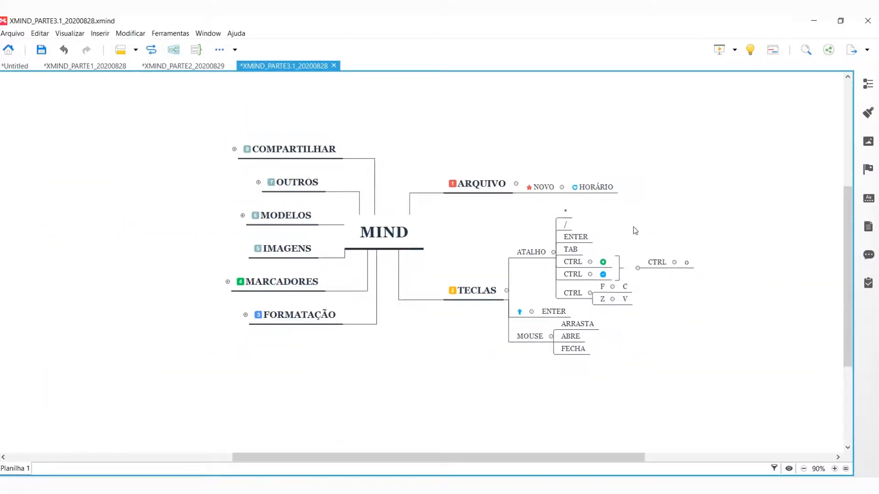
scroll(635, 230, up, 2)
scroll(635, 231, down, 1)
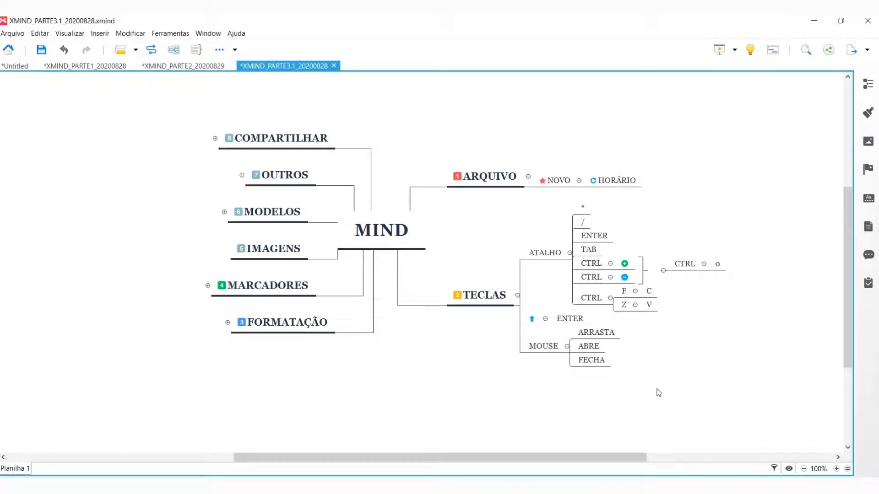
Select the CTRL and 0 topics beside the bracket, zoom in to 200%, and return to 100%.
click(686, 268)
click(718, 265)
click(703, 302)
scroll(702, 301, up, 3)
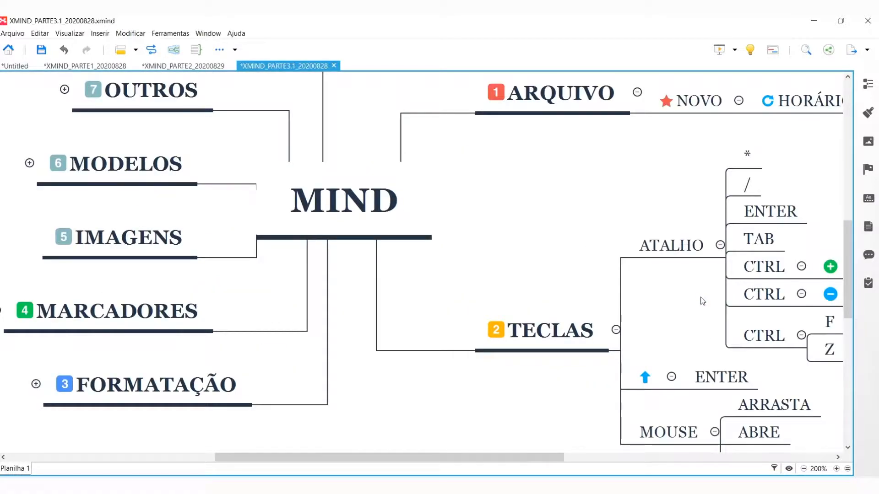
scroll(703, 301, down, 3)
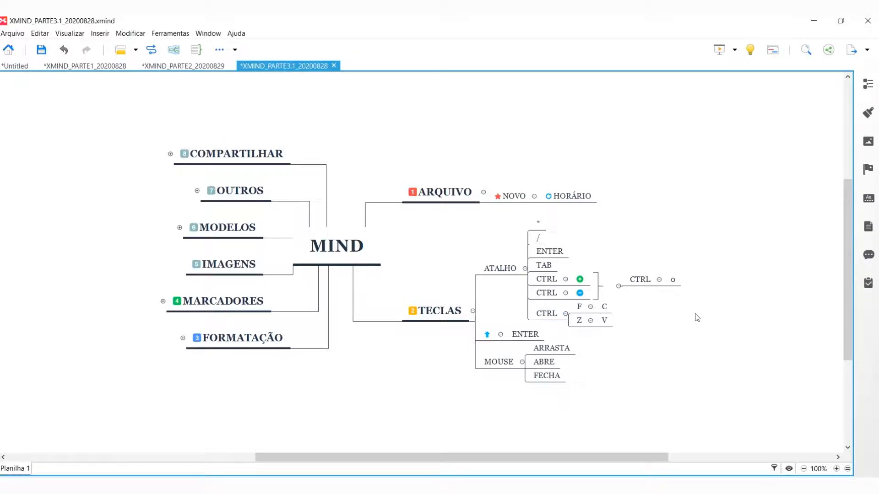
Search the current map for MODELOS with Find/Replace and close the dialog without replacing anything.
key(ctrl+f)
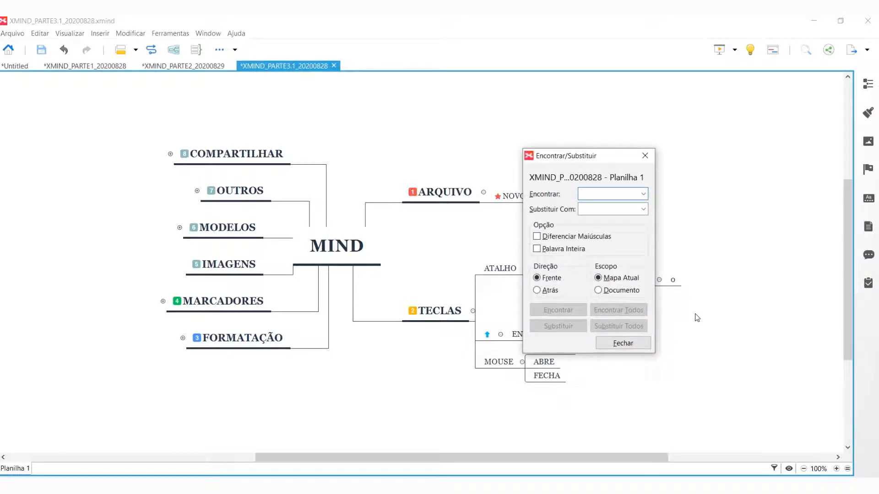
text(MODELOS)
key(Return)
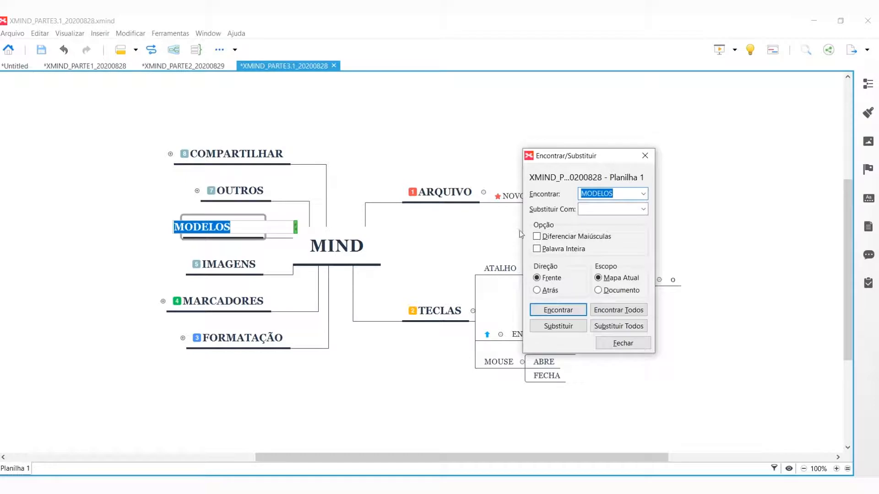
click(594, 208)
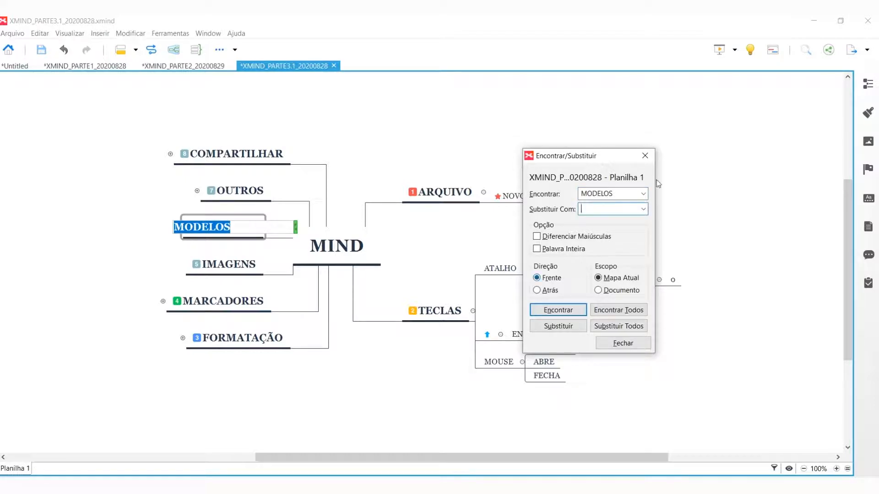
click(645, 156)
click(770, 276)
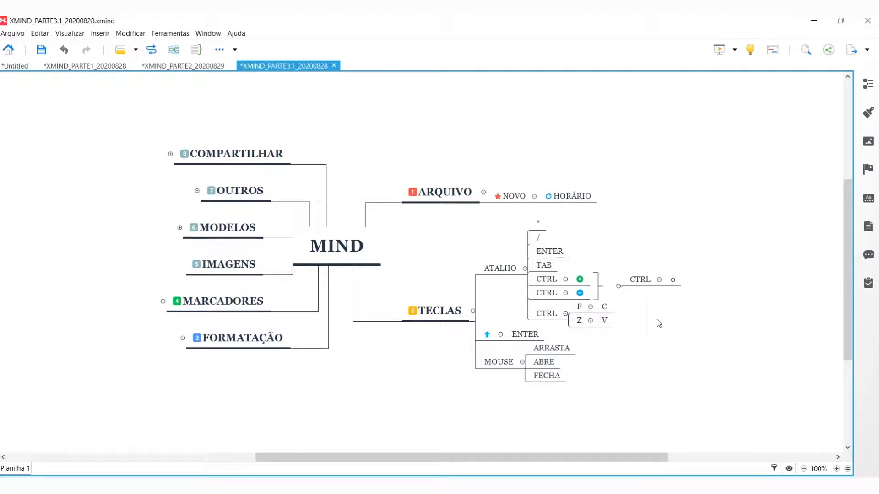
Add three sibling topics after the 0 topic in the CTRL branch beside the bracket.
click(671, 280)
key(Return)
key(Return)
key(Return)
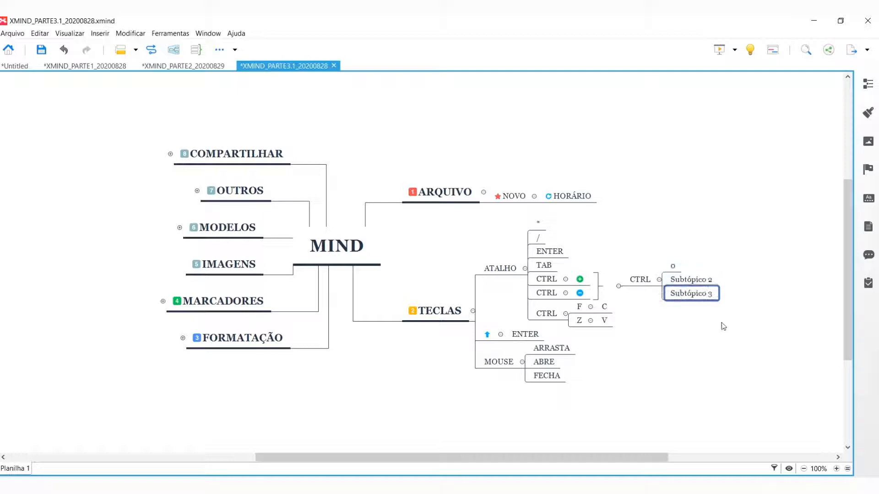
click(671, 165)
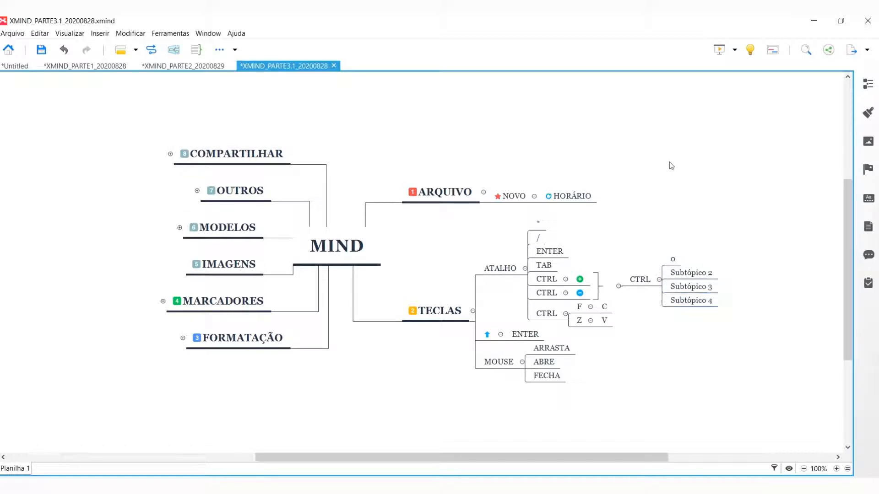
Undo the creation of the new sibling topics after 0, redo it, and undo it again.
key(ctrl+z)
key(ctrl+z)
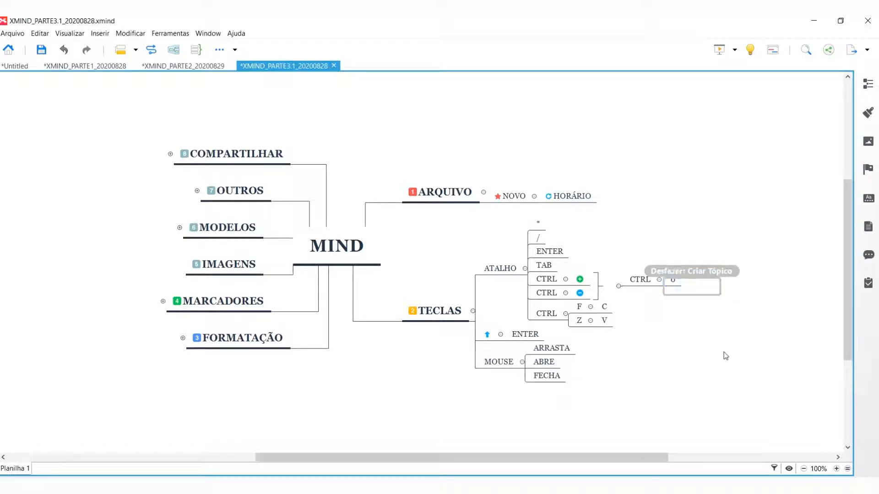
key(ctrl+z)
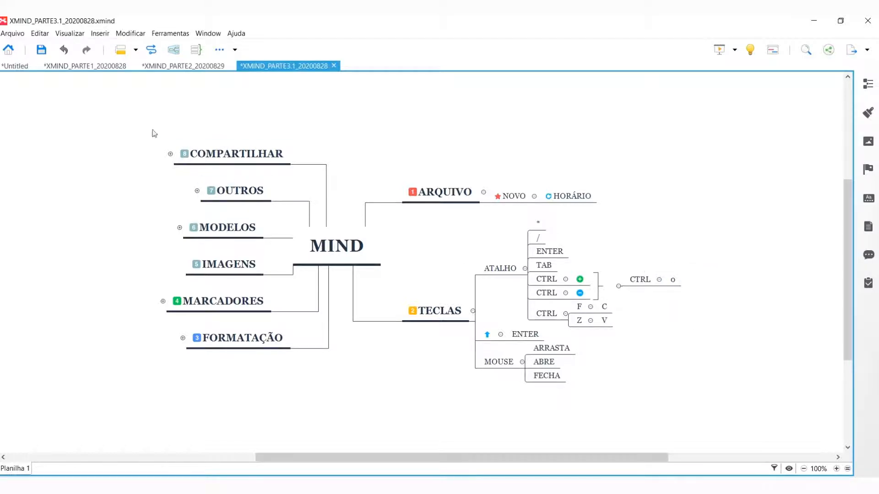
click(87, 50)
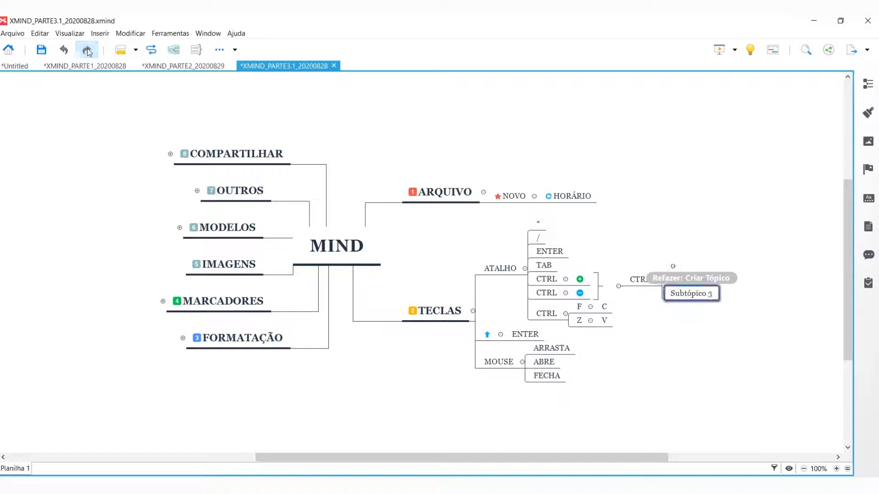
click(64, 51)
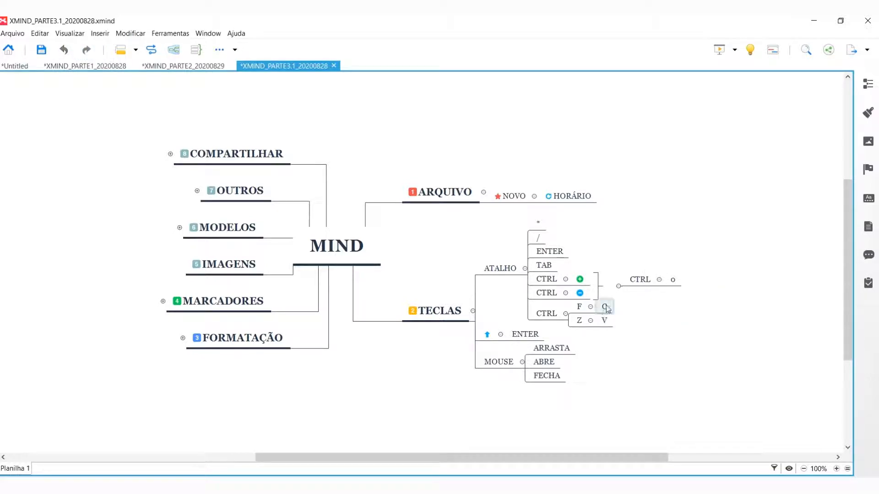
Paste a copy of the CTRL branch beside the bracket twice, nesting the copies, and undo both pastes.
click(605, 321)
click(579, 323)
click(648, 281)
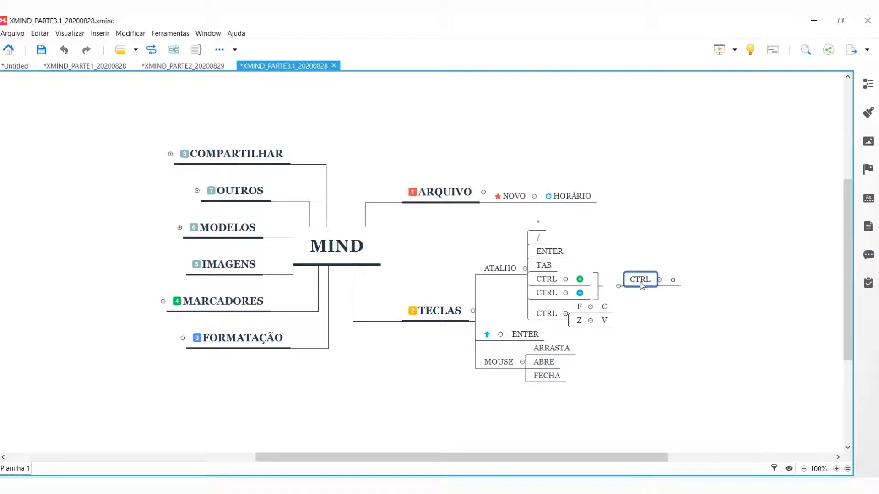
key(ctrl+v)
key(ctrl+v)
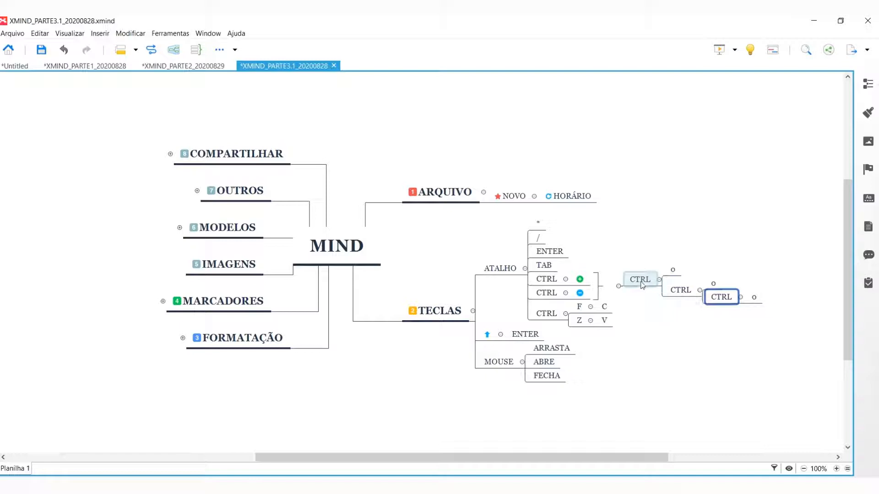
key(ctrl+z)
key(ctrl+z)
Copy the V topic and paste it three times as a chain of subtopics after it.
click(604, 320)
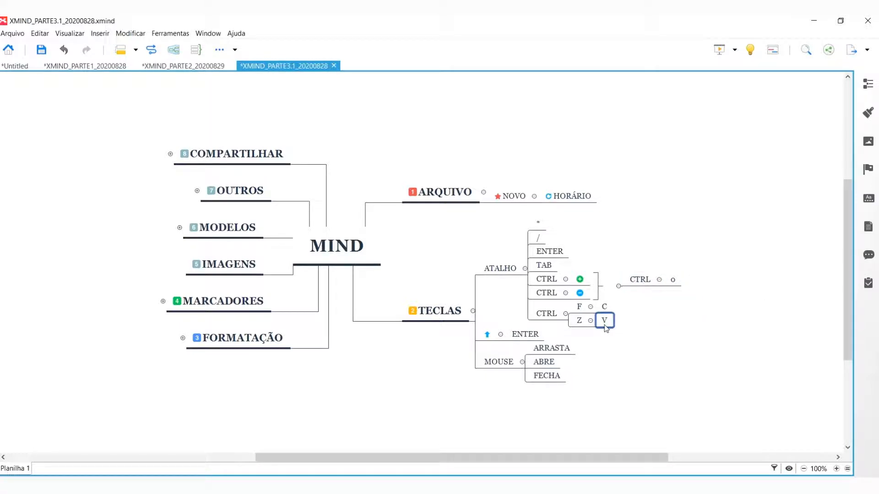
key(ctrl+c)
key(ctrl+v)
key(ctrl+v)
key(ctrl+v)
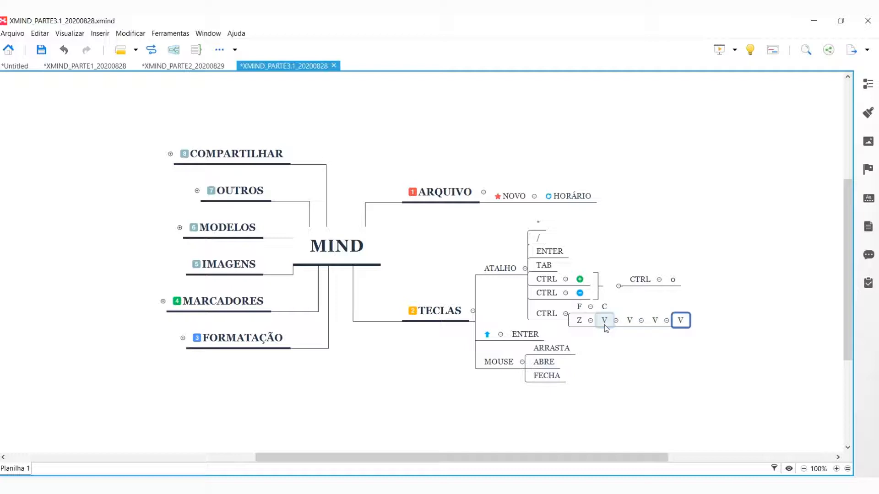
Undo the three pastes of the V topic.
key(ctrl+z)
key(ctrl+z)
key(ctrl+z)
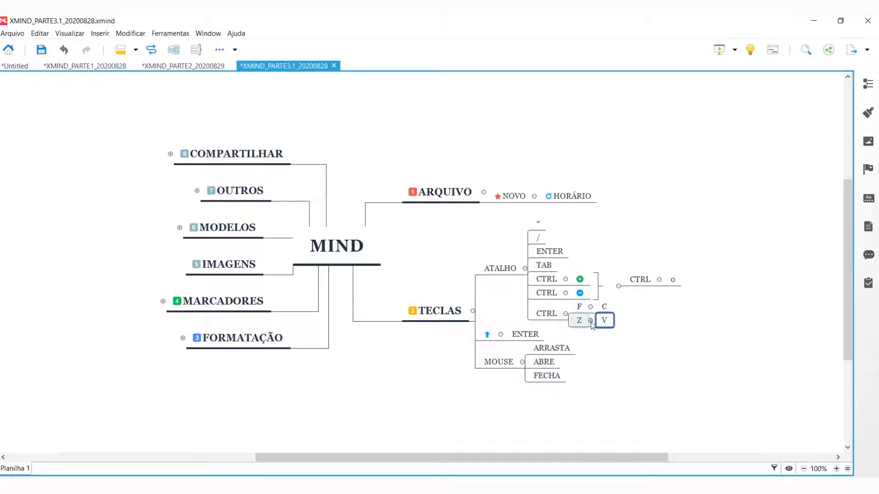
Add a subtopic under the V topic and title it ATALHO, using the text of the ATALHO topic.
double_click(507, 268)
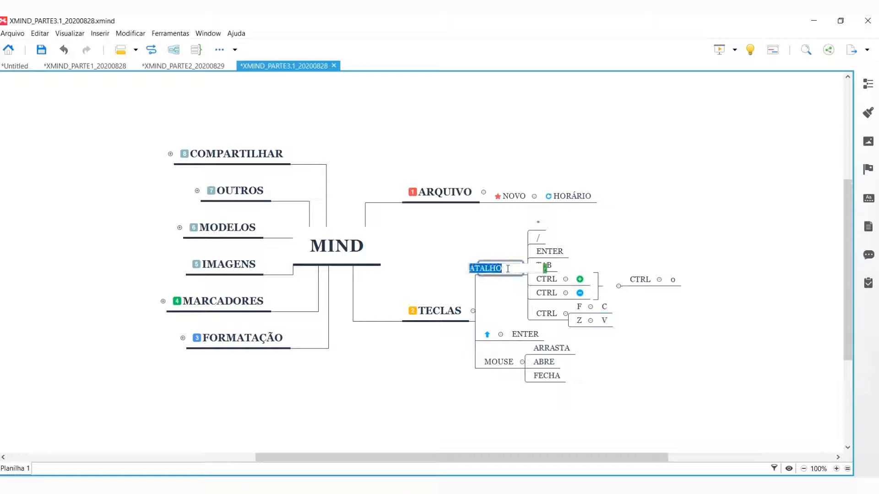
click(605, 322)
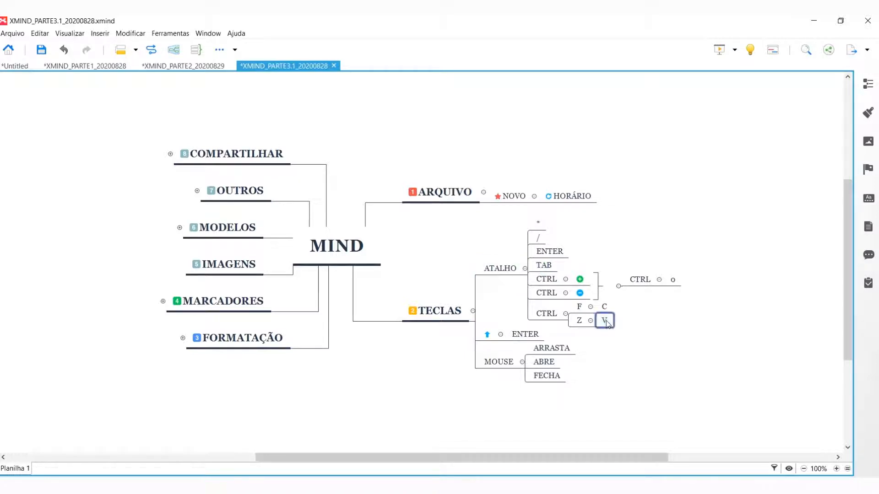
key(Tab)
text(ATALHO)
click(685, 366)
Delete the ATALHO subtopic after V.
click(634, 322)
key(Delete)
click(715, 353)
Add a subtopic under the ENTER topic in the up-arrow branch and title it FGJSPGJSLJHL.
click(535, 337)
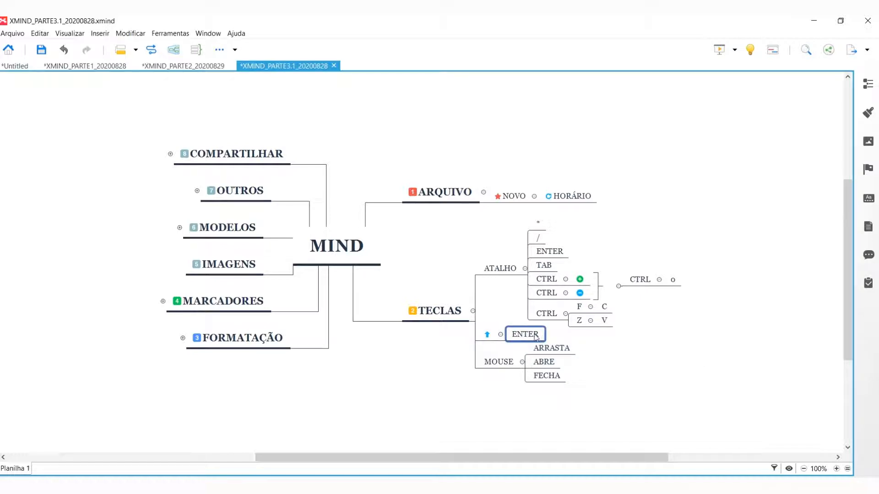
key(Tab)
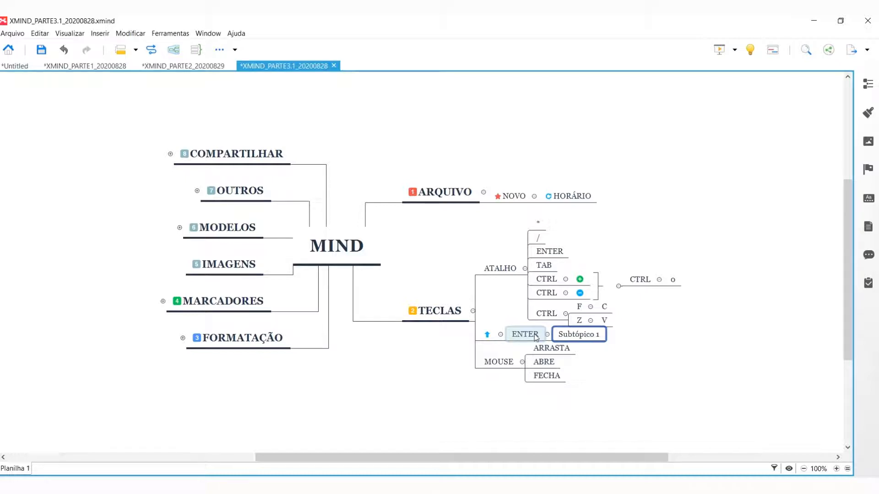
double_click(584, 339)
text(FGJSPGJSLJHL)
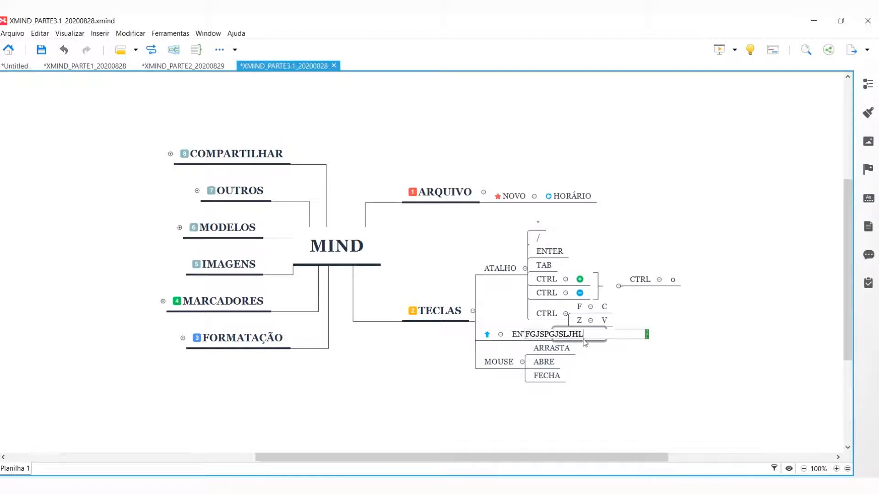
key(Return)
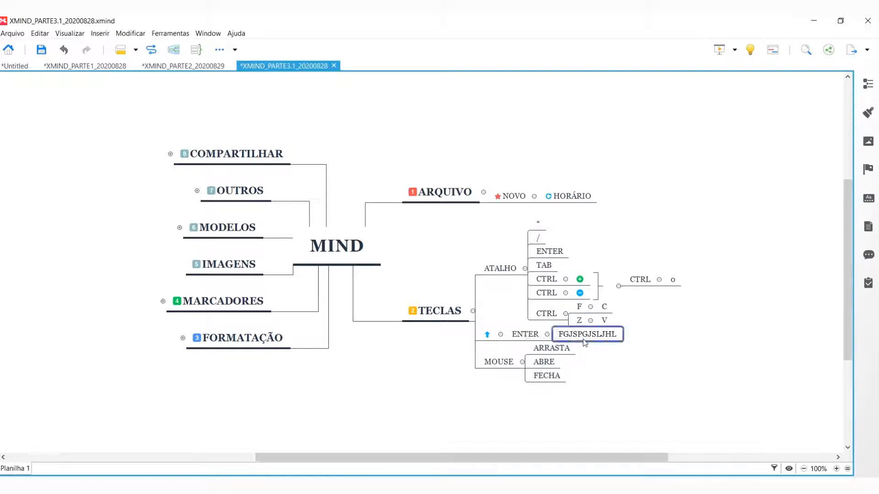
Add the lines GGLJHLGFJ and GKSDHGKFJH to the FGJSPGJSLJHL subtopic, and remove the subtopic from ENTER.
click(588, 333)
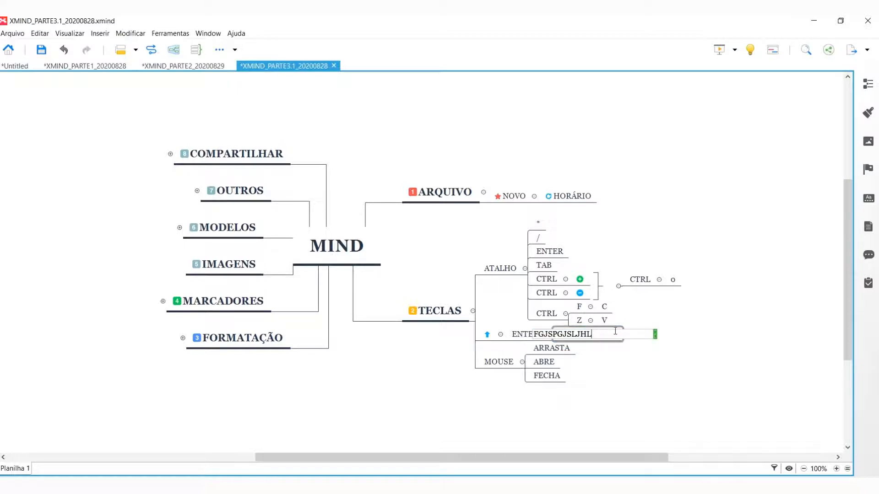
key(shift+Return)
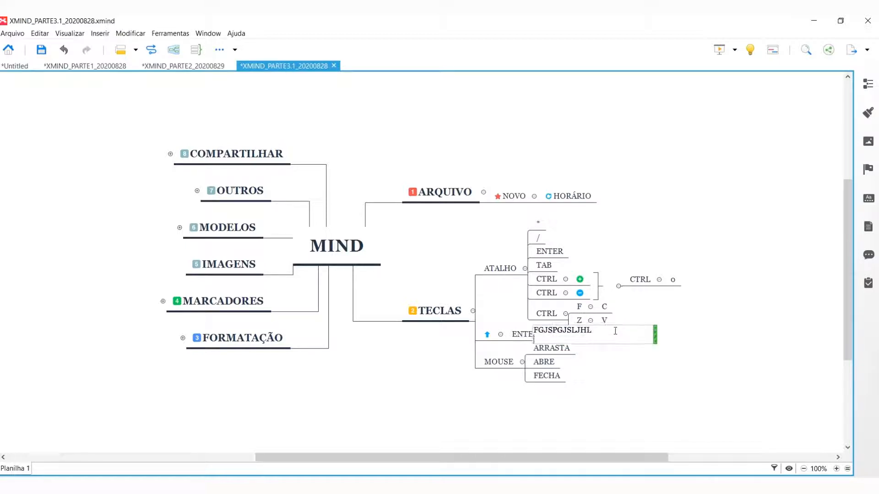
text(GGLJHLGFJ)
key(shift+Return)
text(GKSDHGKFJH)
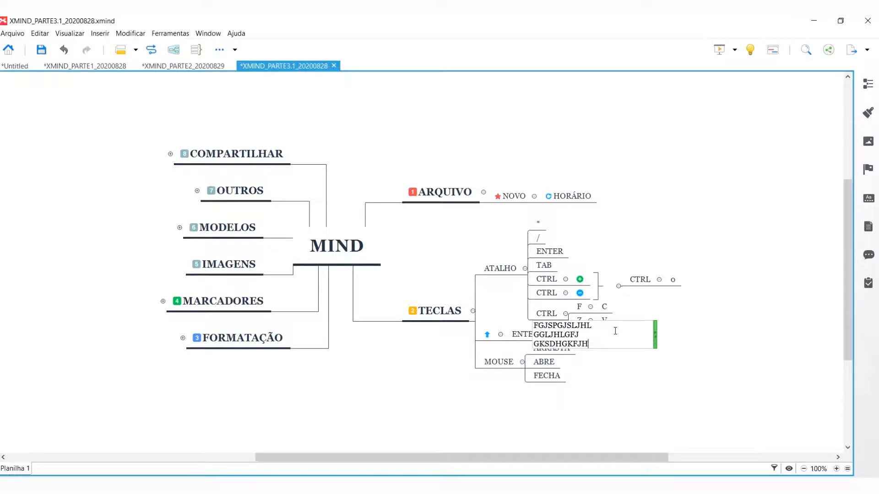
click(616, 358)
click(599, 353)
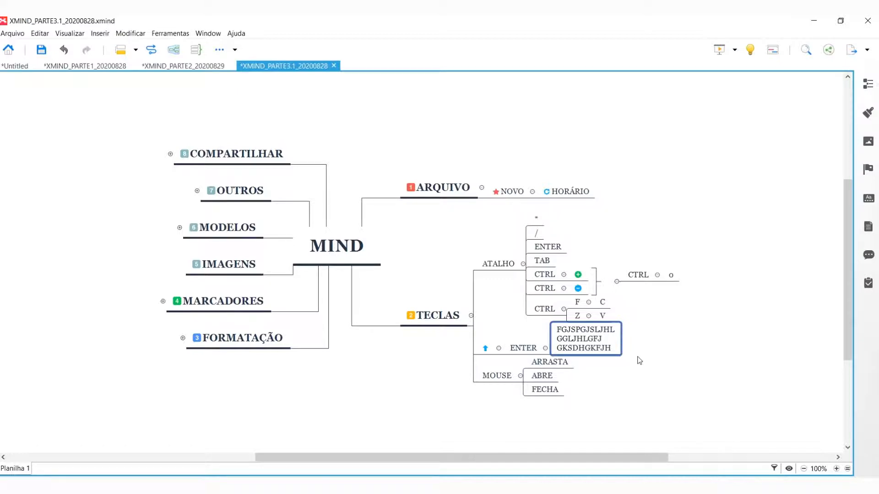
key(ctrl+z)
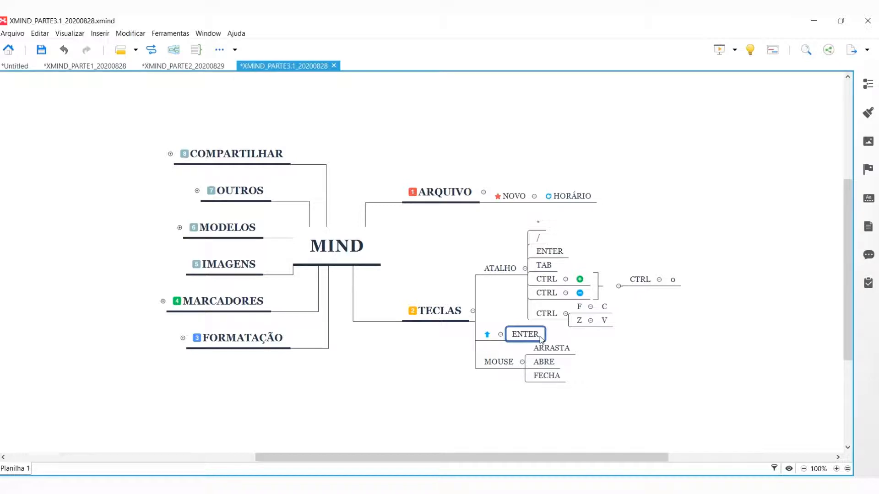
Add a subtopic under ENTER with three text lines, JSFLGHFGLJLK, KJGLSJGLK and KJLSDJGL, and delete it.
key(Tab)
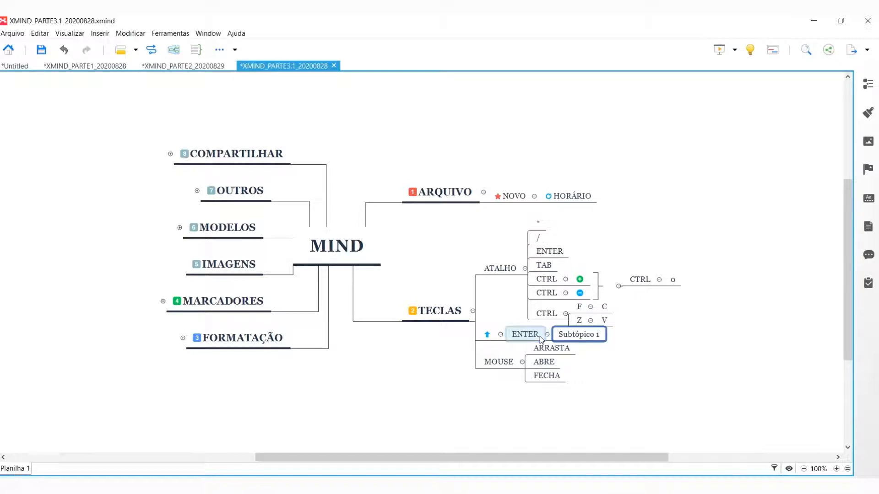
key(F2)
text(JSFLGHFGIJLK)
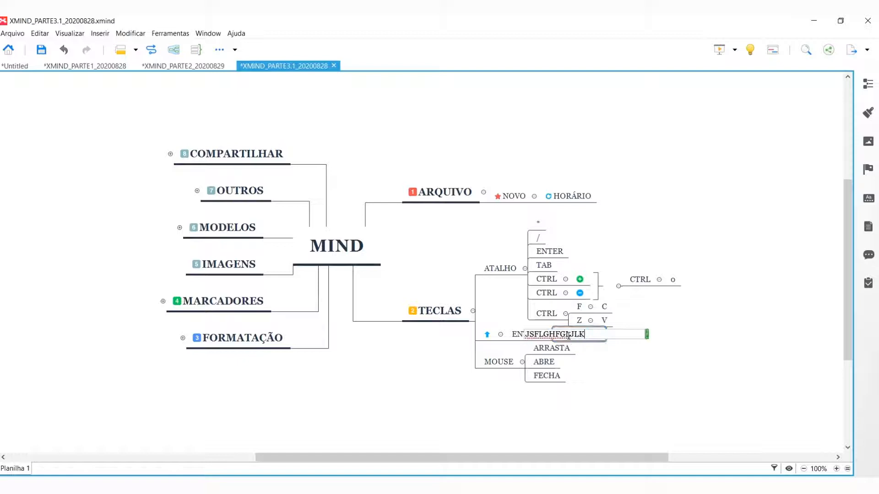
key(shift+Return)
text(KJGLSJGLK)
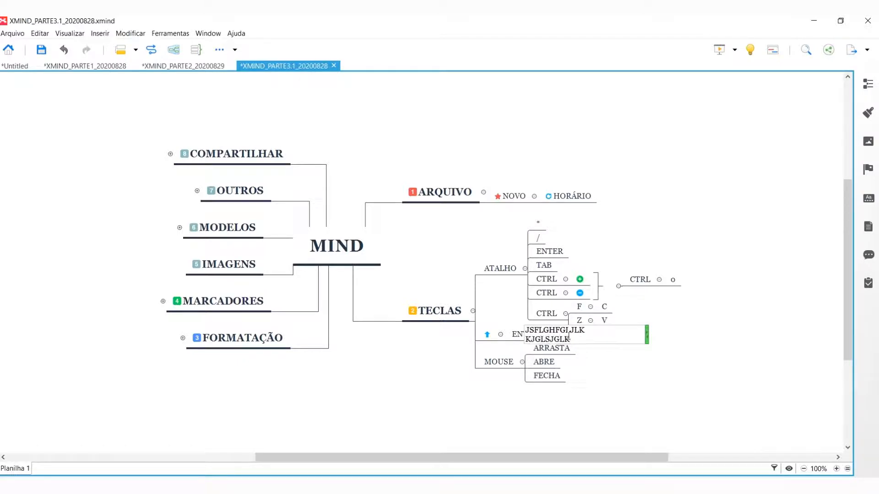
key(shift+Return)
text(KJLSDJGL)
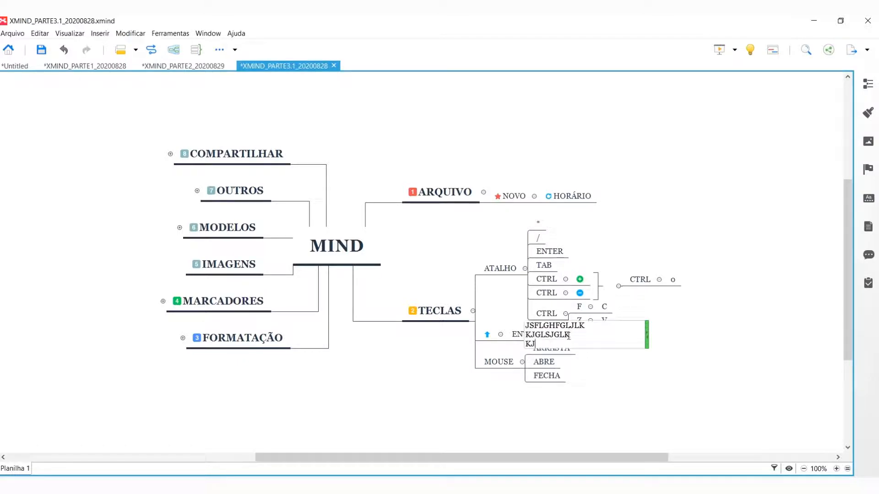
key(Return)
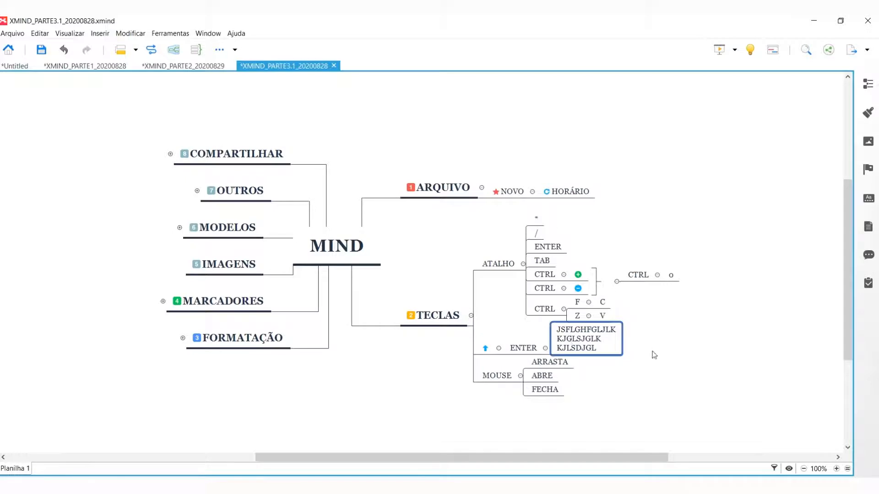
key(Delete)
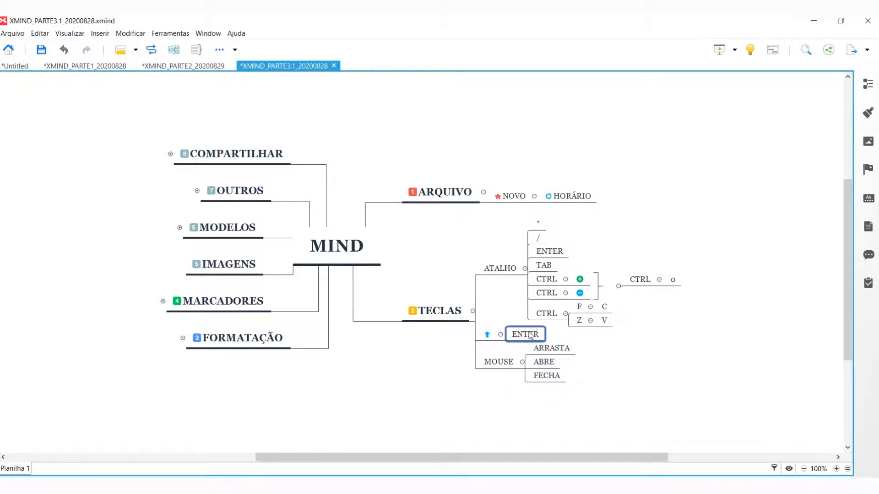
Try to move the ARRASTA topic onto ABRE within the MOUSE branch.
click(513, 364)
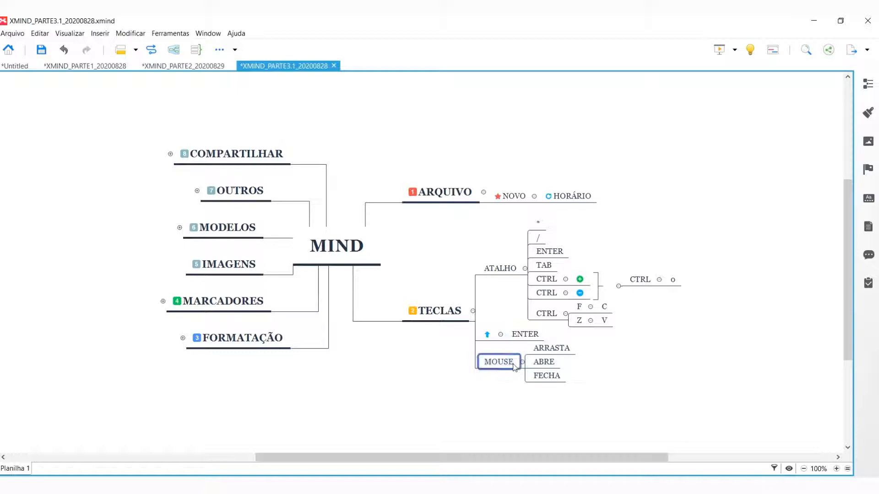
click(555, 350)
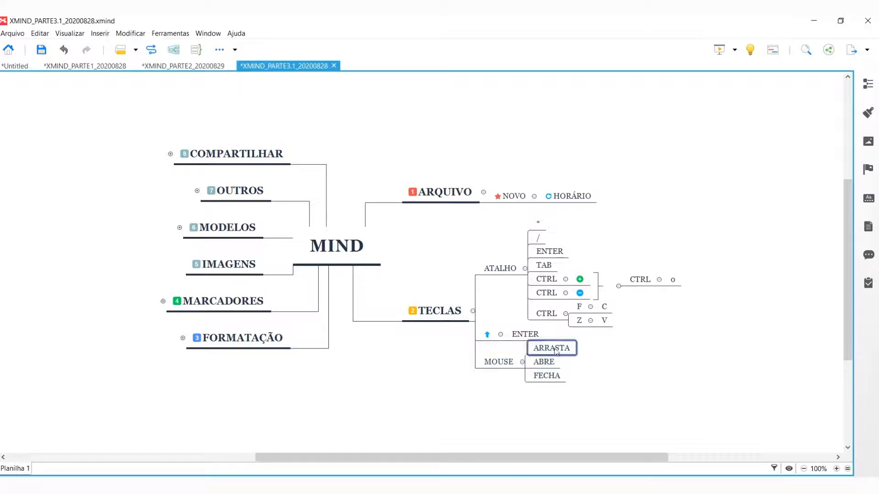
mouse_move(557, 350)
mouse_down()
mouse_move(657, 325)
mouse_move(533, 359)
mouse_move(544, 362)
mouse_up()
click(542, 364)
key(Down)
Collapse and re-expand the MOUSE branch, and do the same with the TECLAS branch.
click(522, 363)
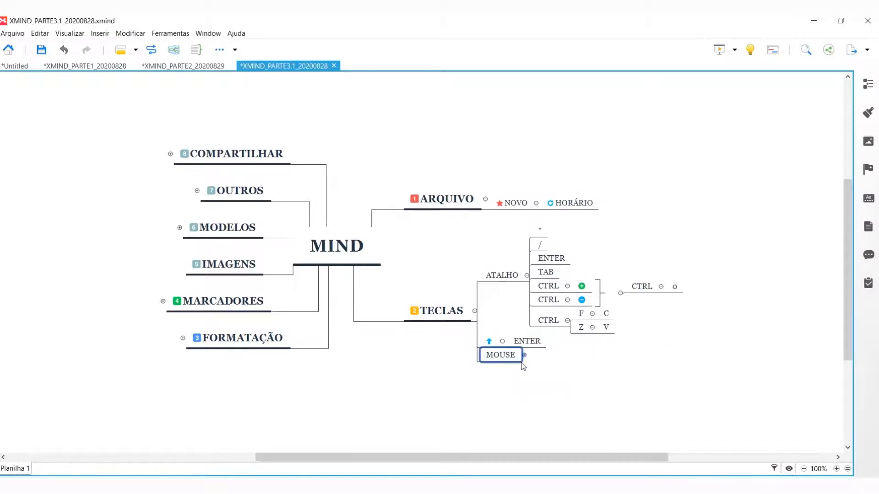
click(522, 362)
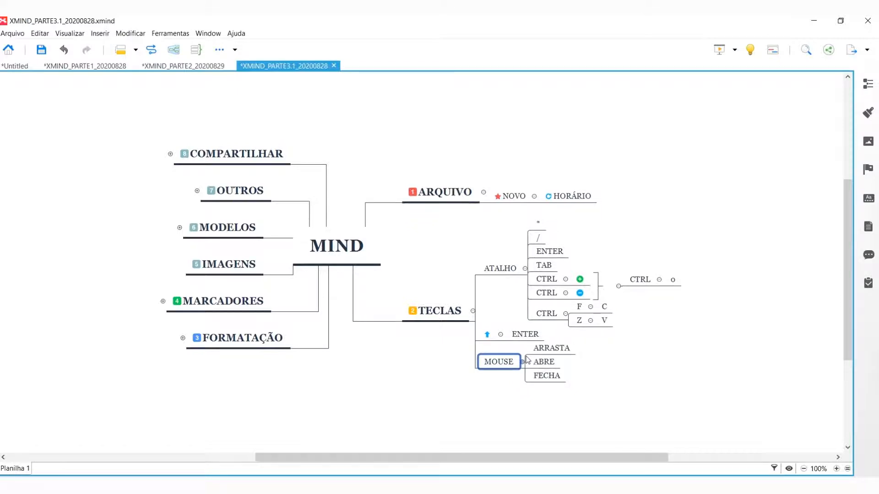
click(473, 311)
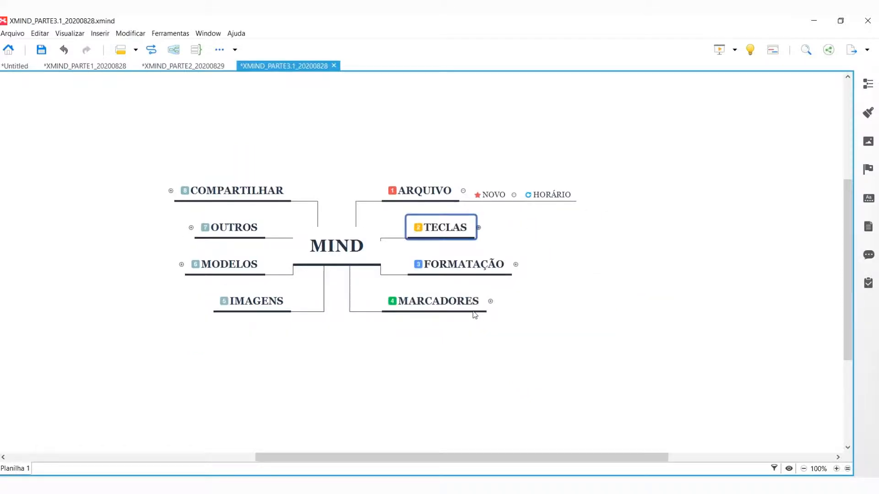
click(478, 229)
click(710, 420)
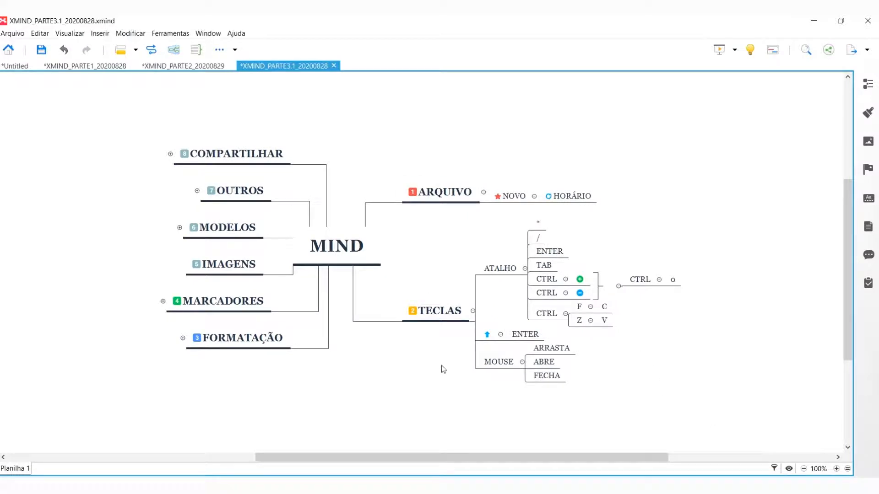
Expand the FORMATAÇÃO branch together with all of its subtopics.
click(240, 339)
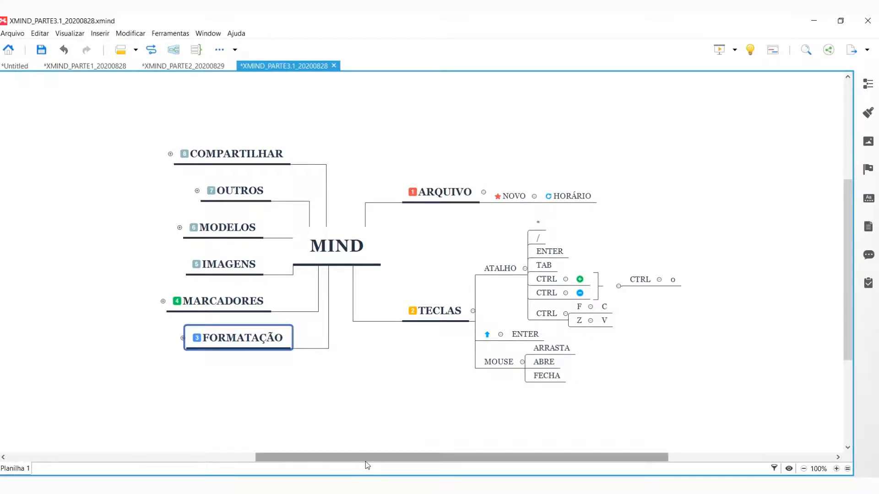
key(slash)
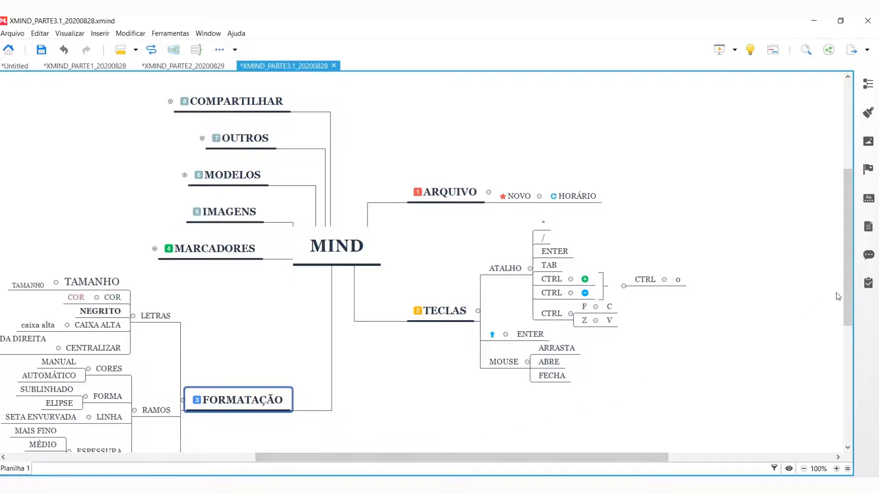
scroll(838, 296, down, 3)
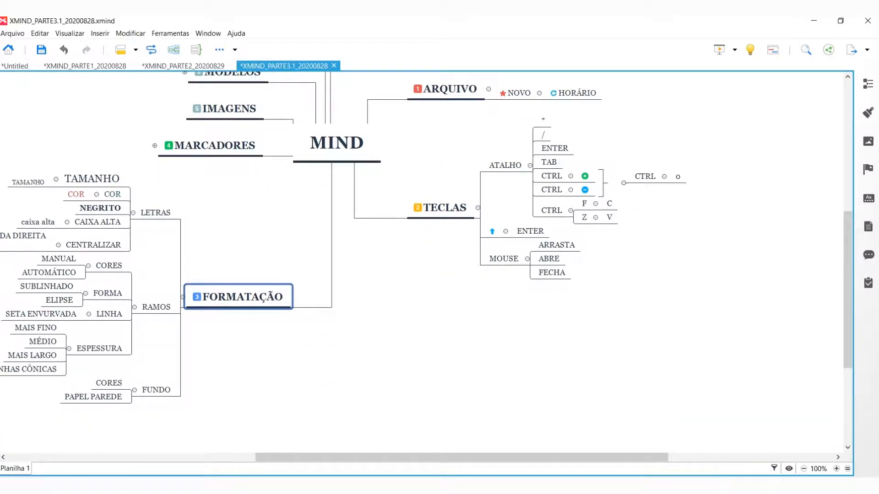
drag(624, 456, 571, 456)
click(581, 387)
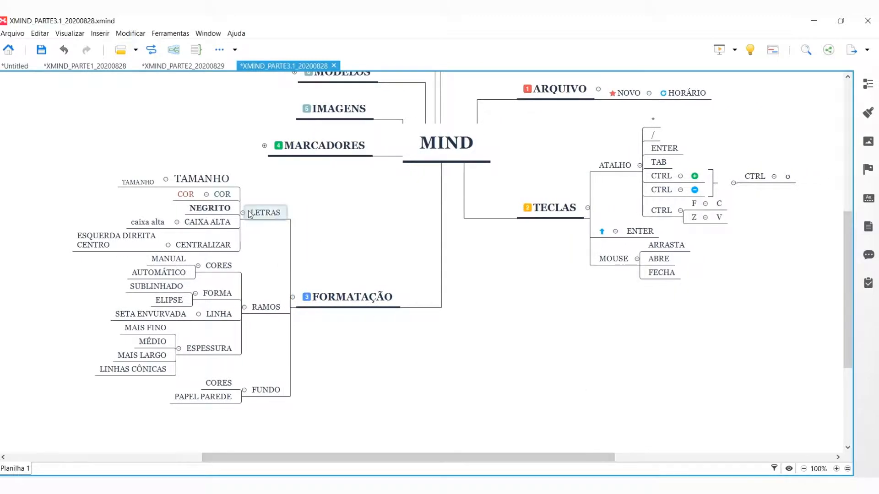
Expand all branches from the central MIND topic and set the map zoom to 90%.
click(461, 155)
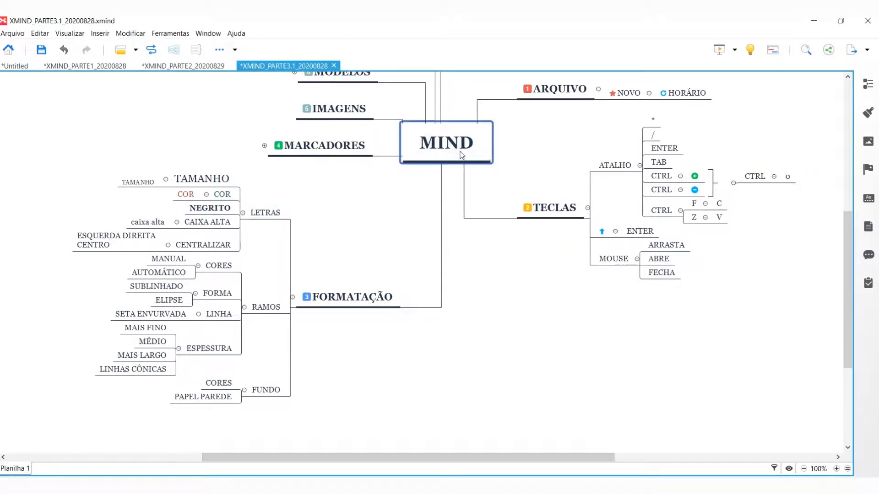
key(*)
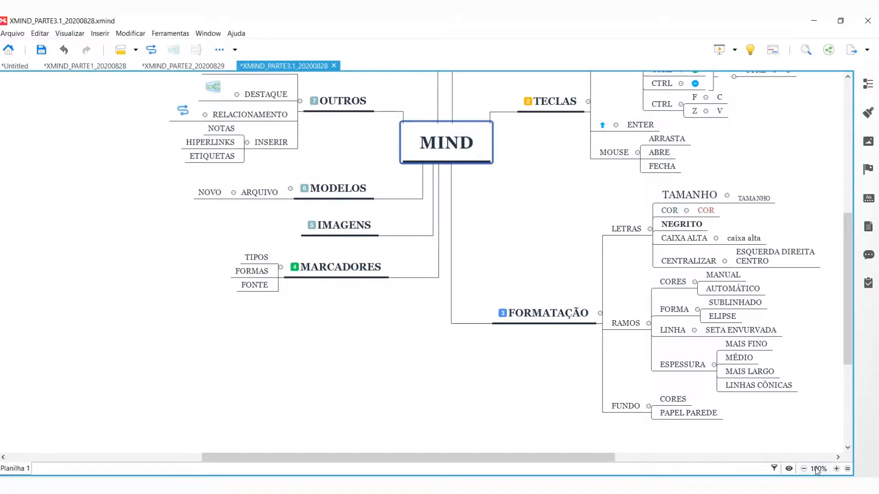
click(804, 468)
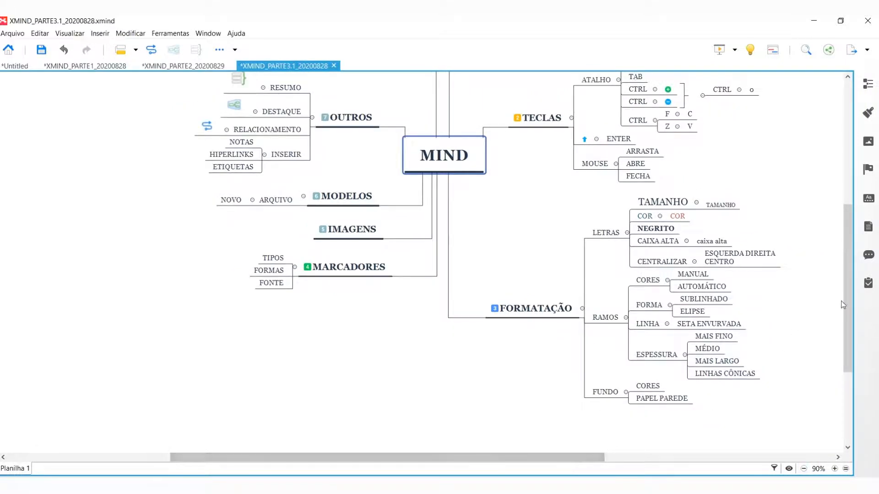
drag(556, 454, 614, 454)
click(456, 313)
Show the topic format properties and set the font size of the first topic under LETRAS, TAMANHO, to 8 and then 14.
click(500, 238)
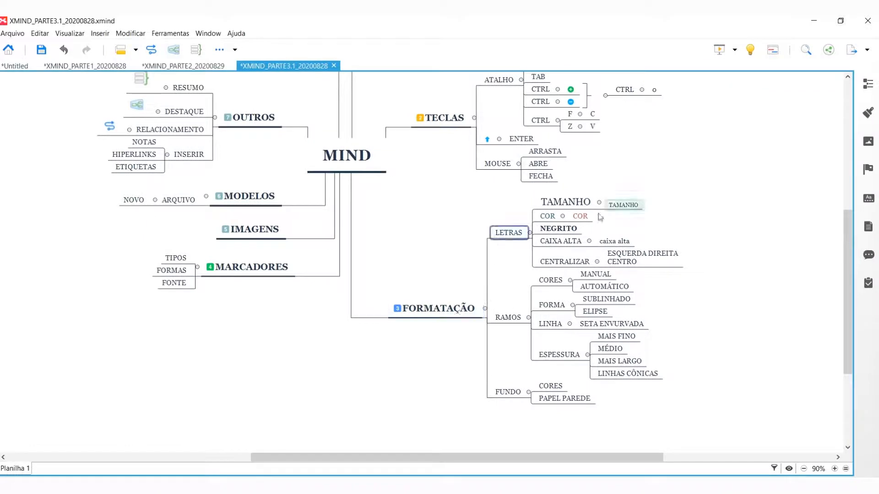
click(869, 115)
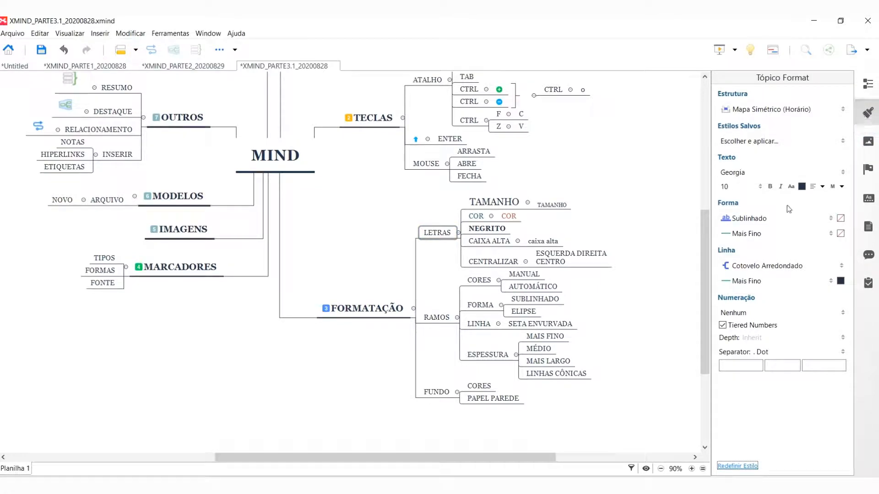
click(493, 202)
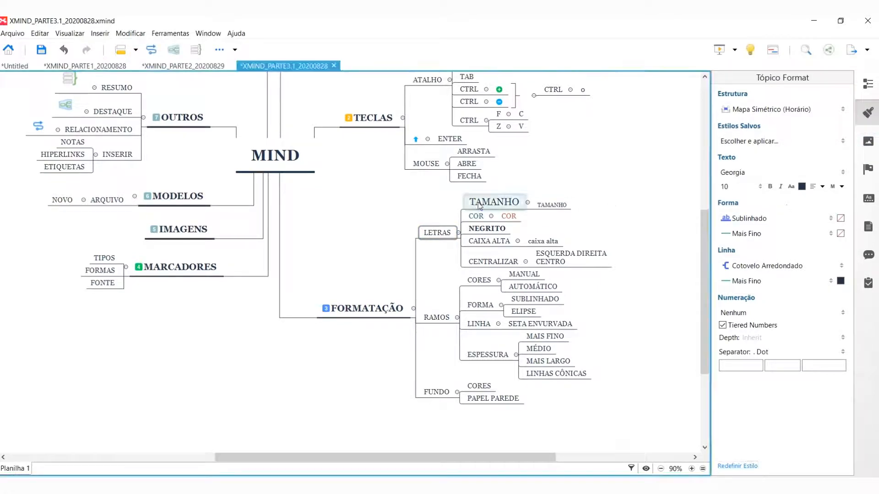
click(760, 188)
click(740, 218)
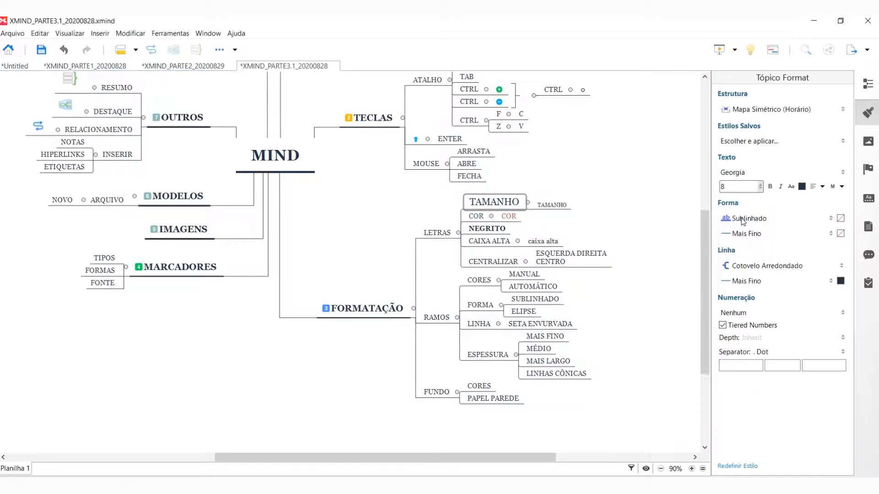
click(759, 188)
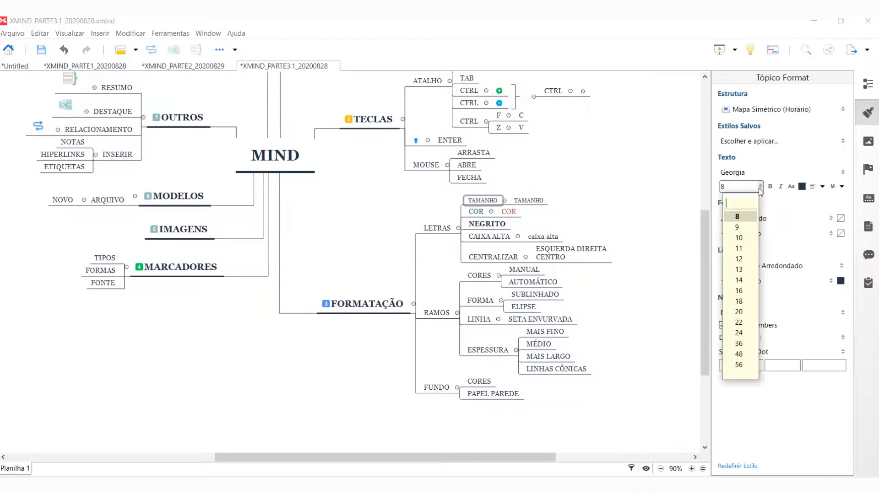
click(739, 280)
click(537, 207)
Change the text colour of the first COR topic under LETRAS to orange and then to light blue.
click(476, 216)
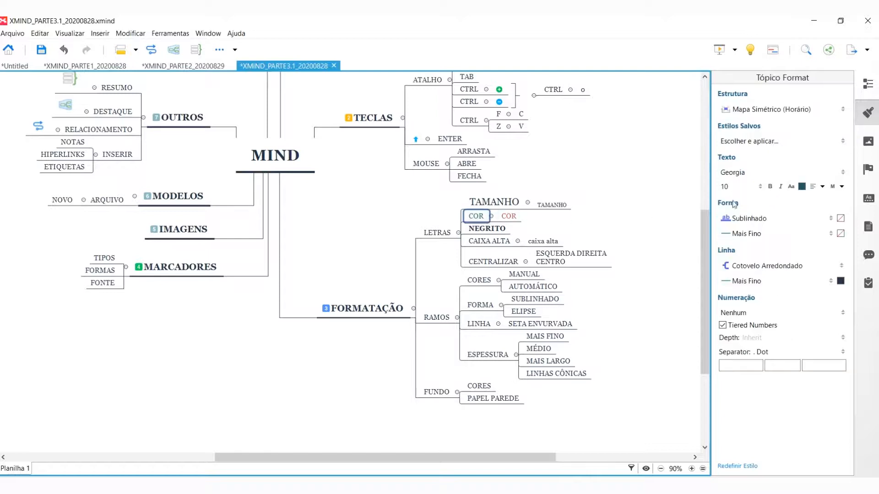
click(803, 187)
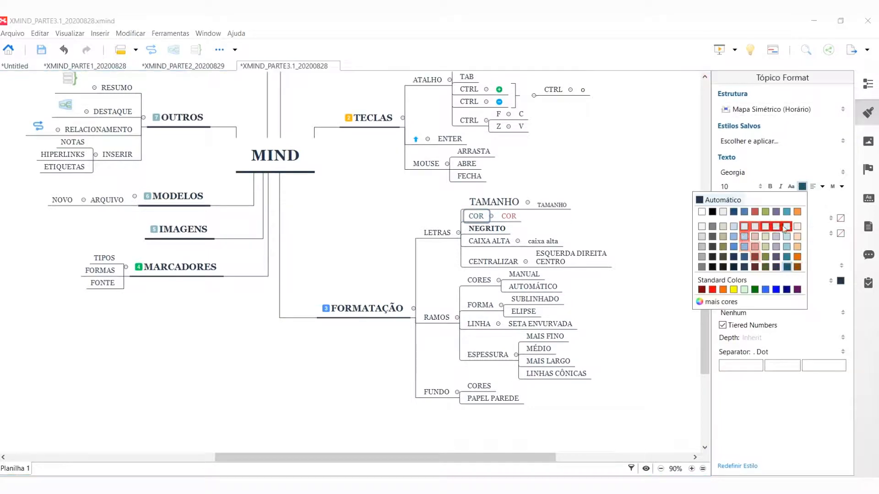
click(796, 251)
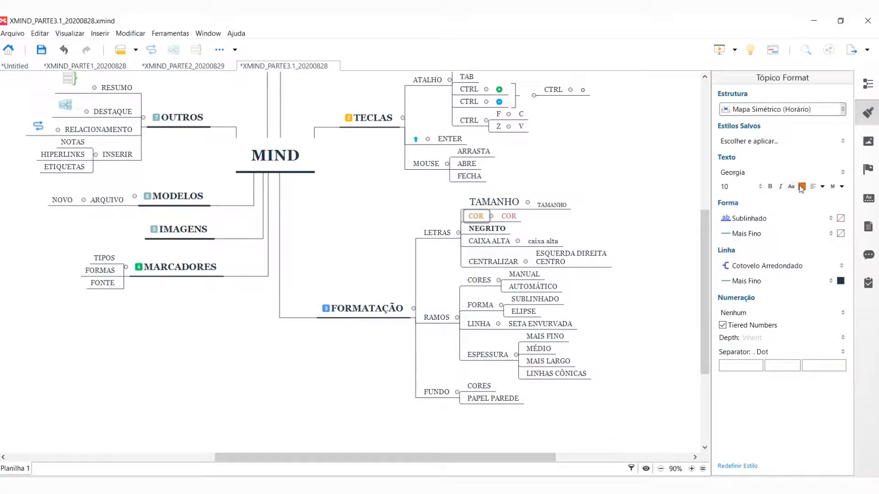
click(801, 187)
click(786, 236)
Toggle bold off and back on for the NEGRITO topic under LETRAS.
click(486, 229)
click(771, 187)
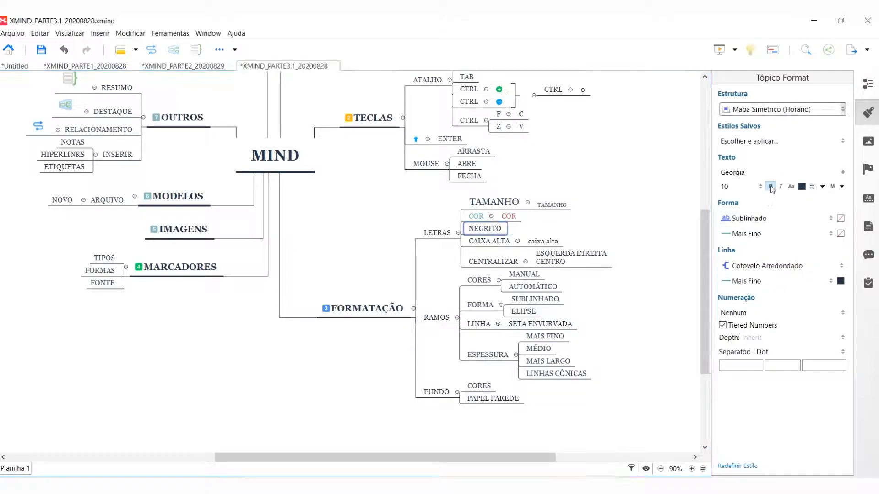
Try the Uppercase text style on the caixa alta subtopic and undo it.
click(503, 241)
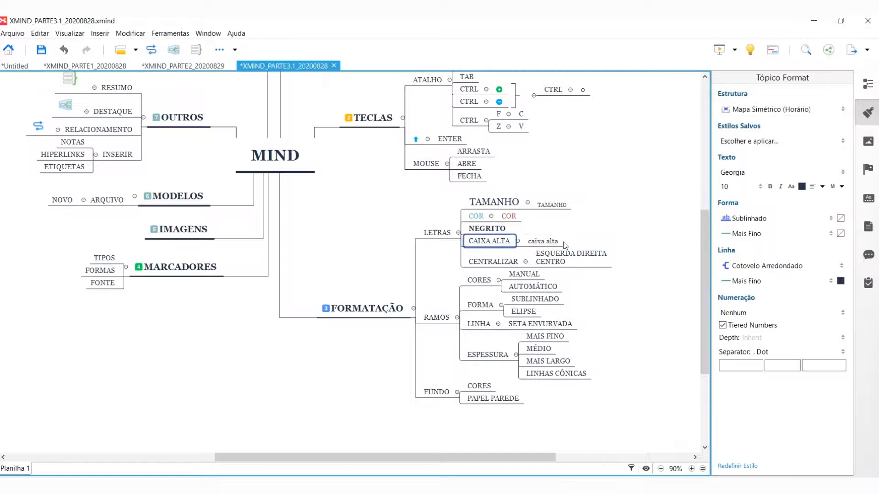
click(543, 241)
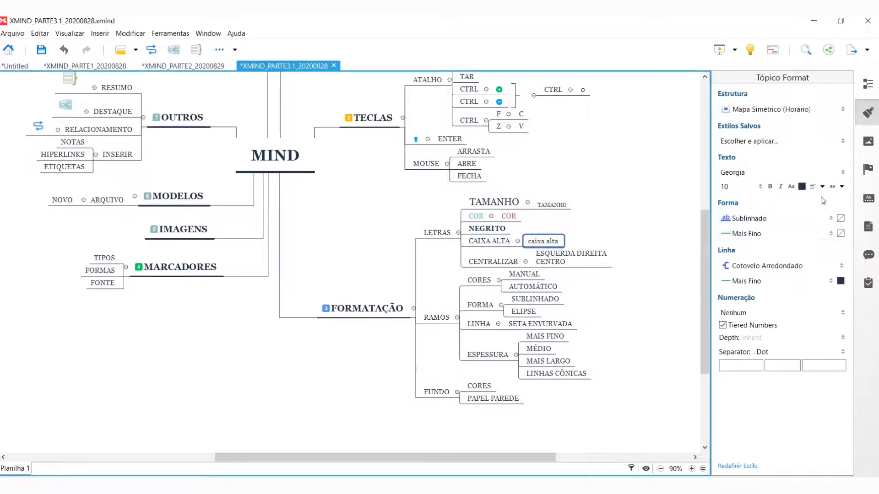
click(840, 186)
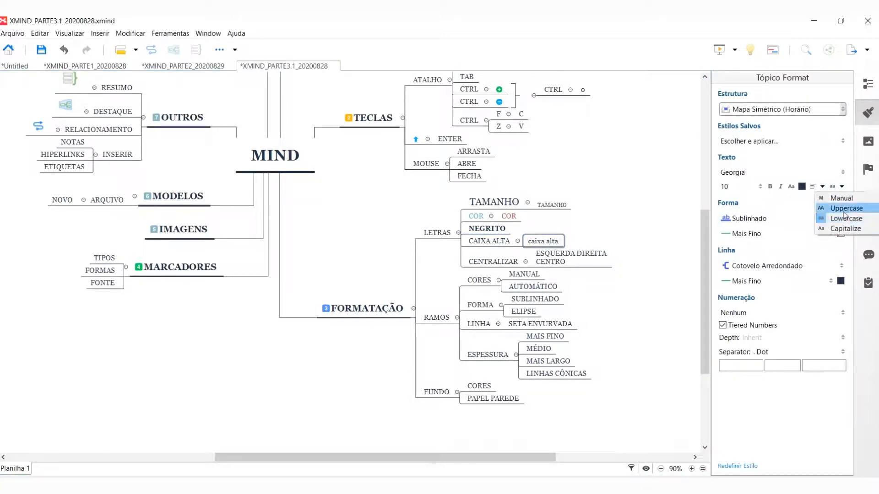
click(844, 210)
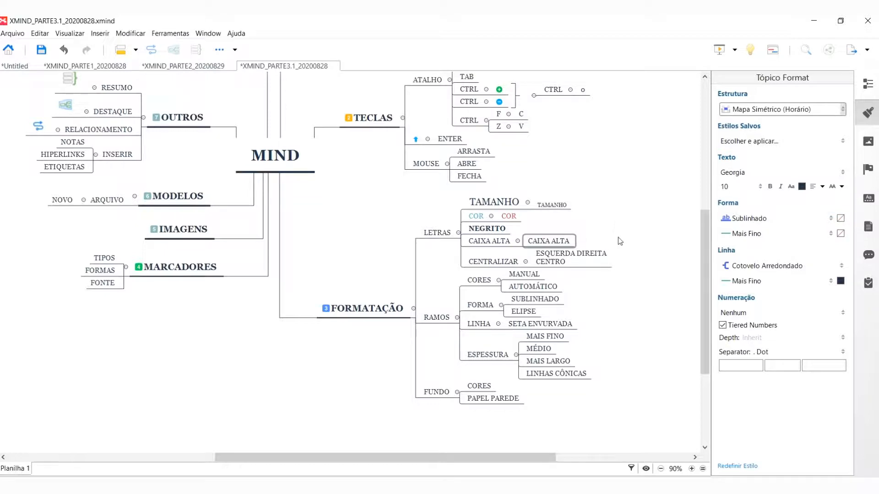
click(64, 49)
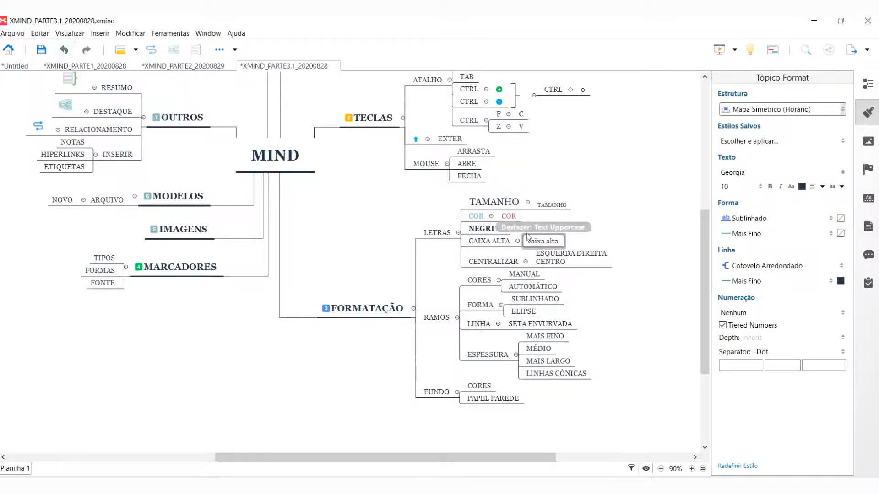
click(490, 243)
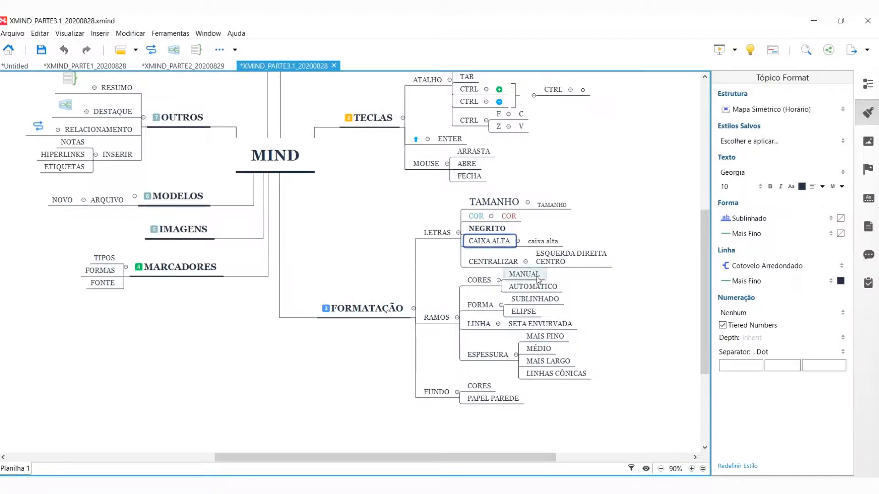
click(546, 243)
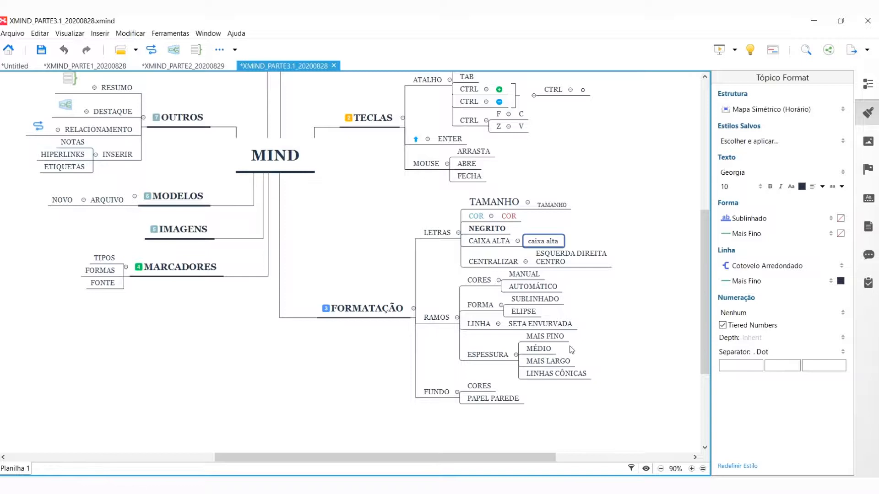
Align the two-line subtopic of CENTRALIZAR to Centro, then Direita, and finally back to Centro.
click(483, 263)
click(570, 258)
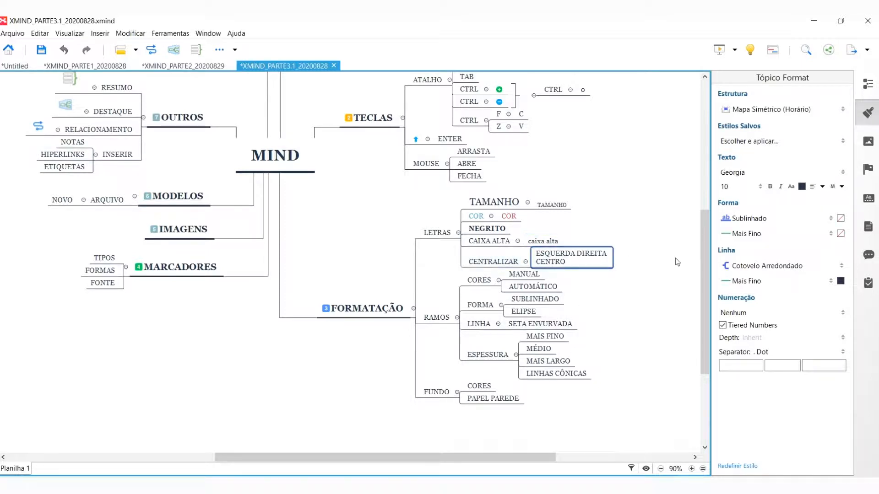
click(813, 185)
click(824, 207)
click(819, 187)
click(826, 218)
click(816, 187)
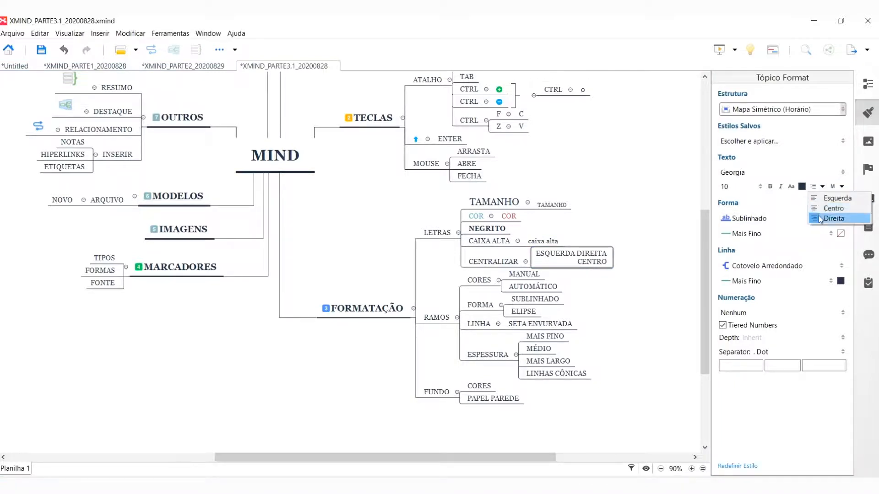
click(821, 207)
click(586, 317)
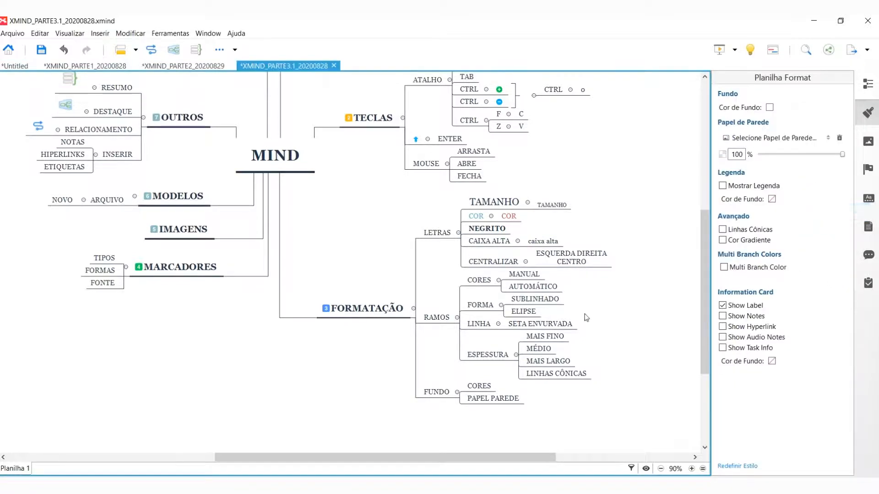
Turn on Multi Branch Color in the sheet's format settings.
click(476, 286)
click(590, 281)
click(311, 169)
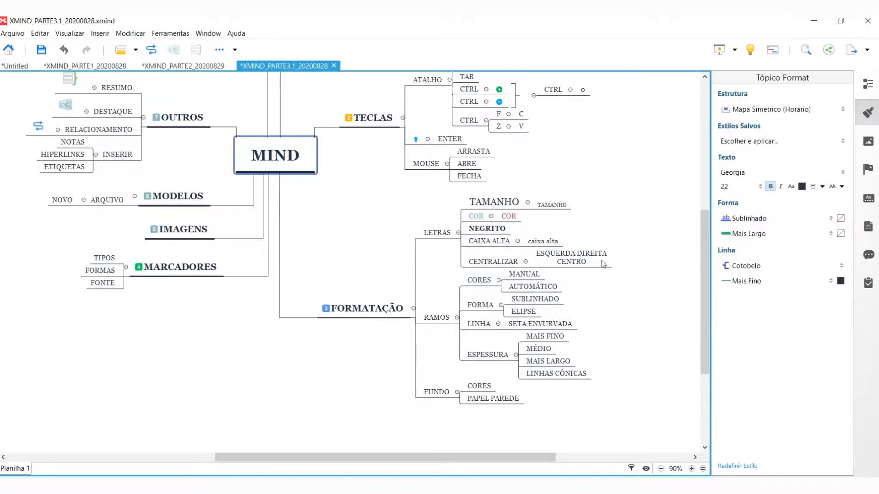
click(655, 298)
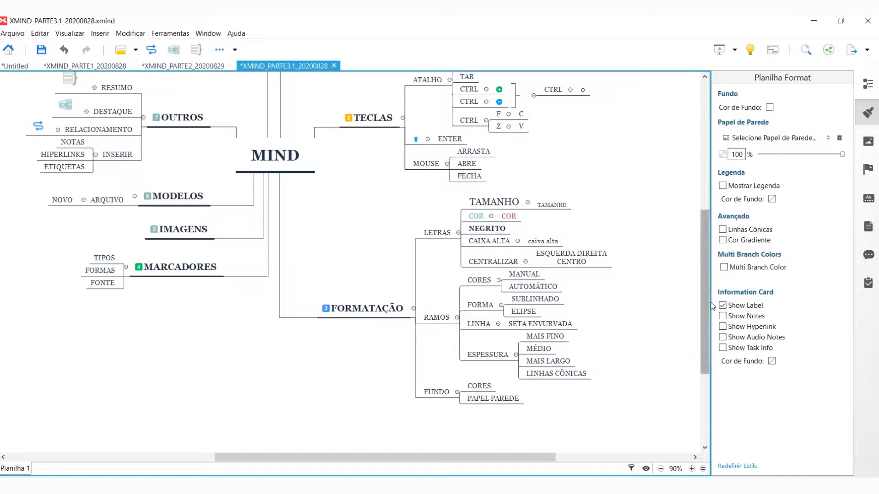
click(723, 268)
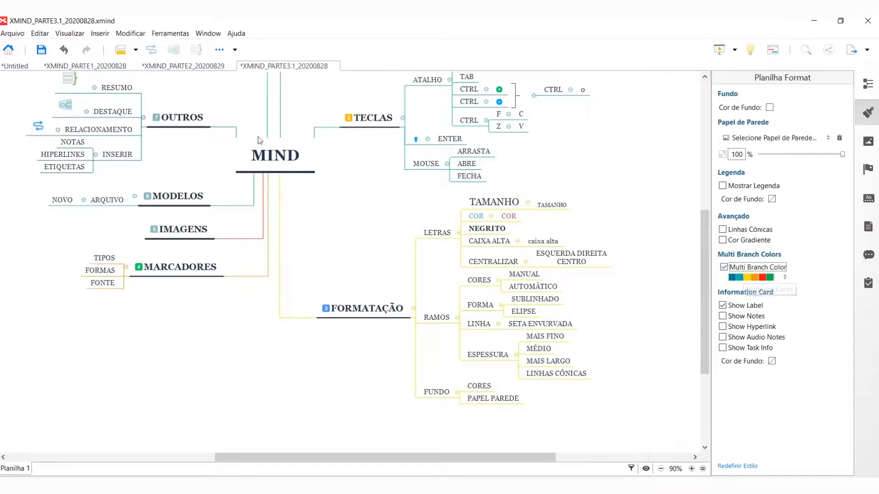
Try the branch colour palettes Iridescence 2, Iridescence 4 and Gradient 1, and return to Iridescence 1.
click(750, 278)
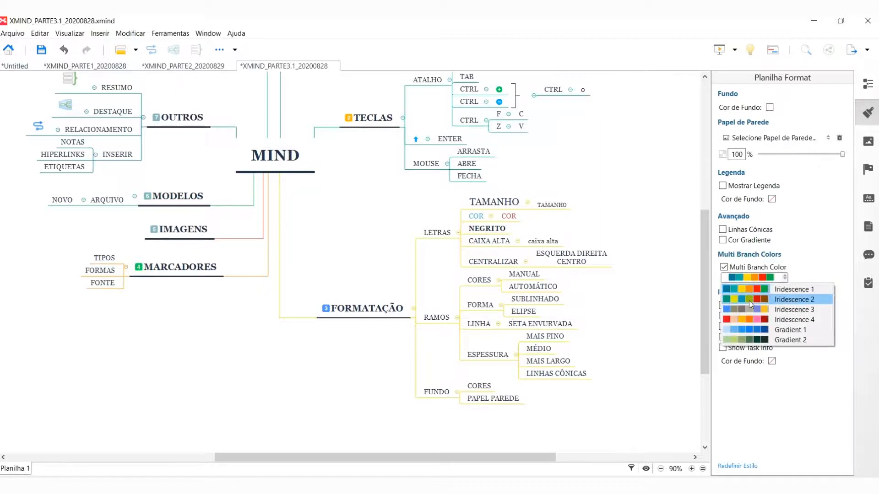
click(749, 301)
click(746, 278)
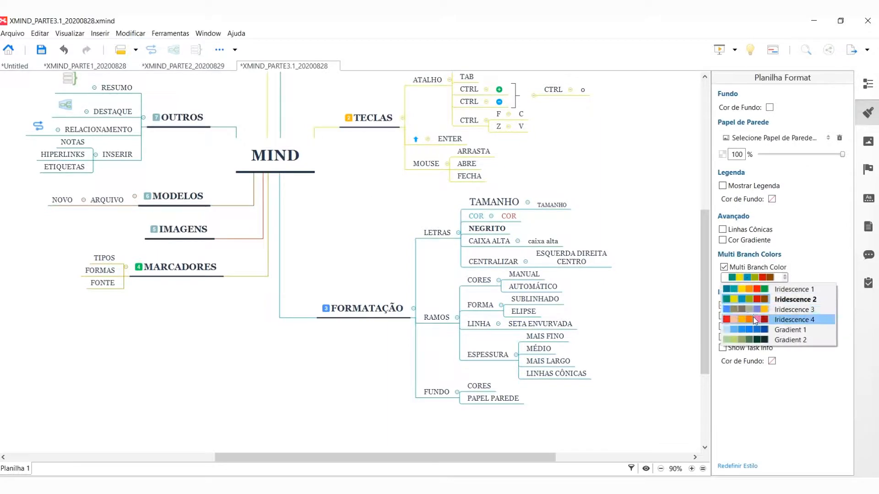
click(753, 320)
click(744, 277)
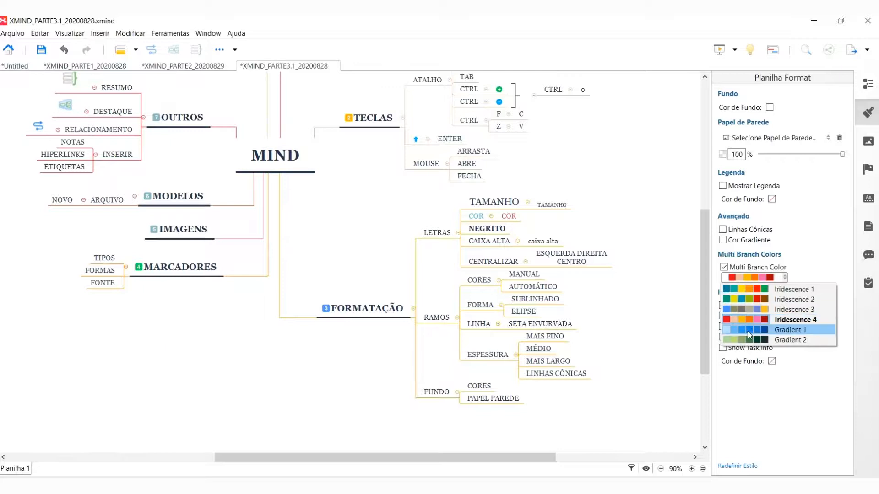
click(747, 330)
click(746, 277)
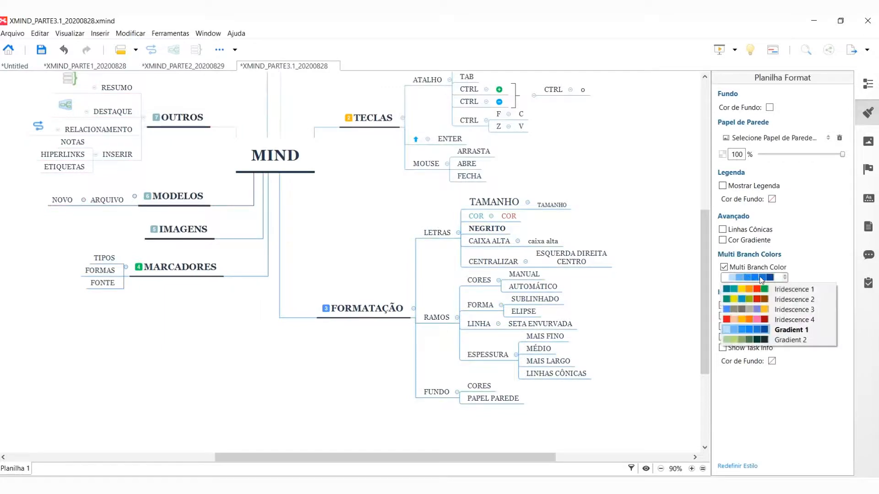
click(751, 289)
Turn on Linhas Cônicas in the sheet's format settings, keeping the Iridescence 1 palette, and close the settings.
click(738, 229)
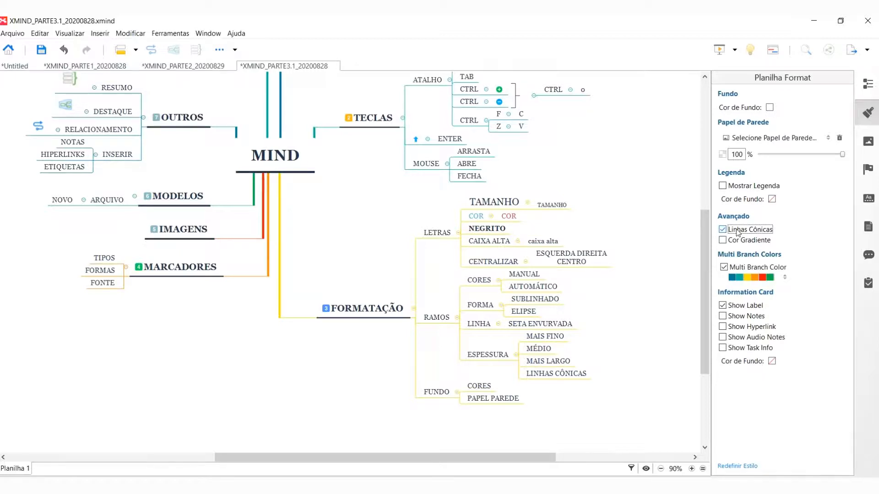
click(753, 278)
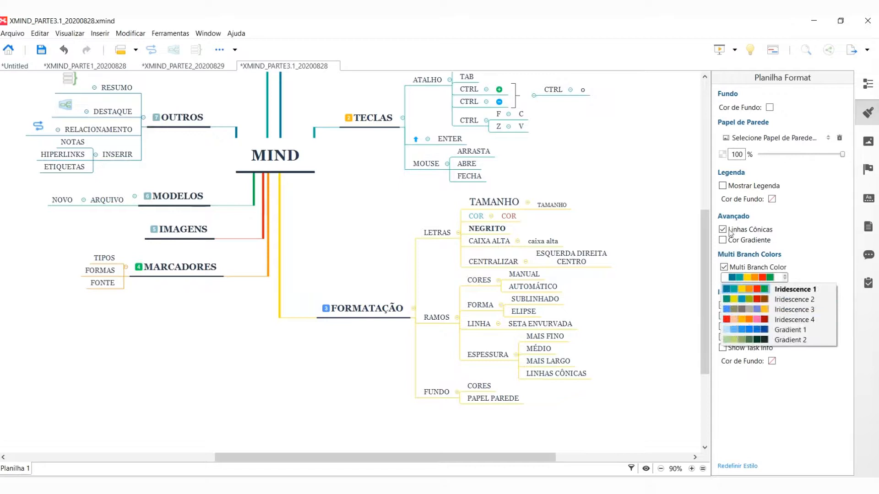
click(827, 220)
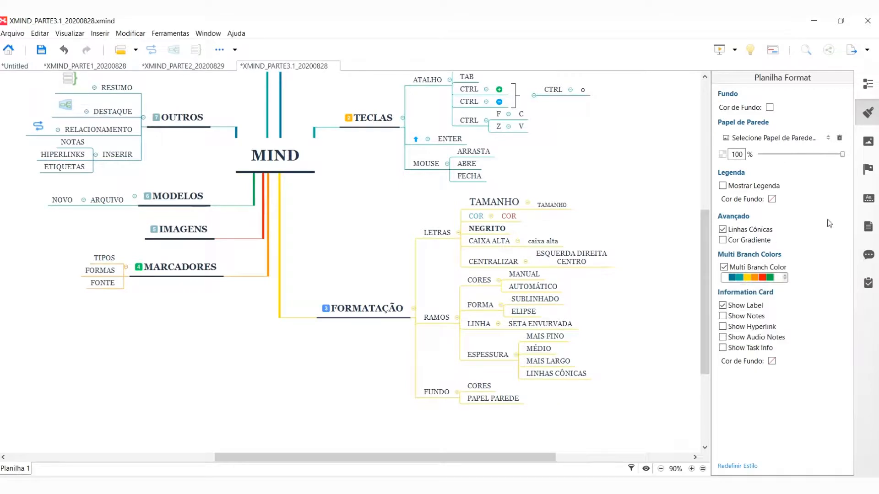
click(868, 112)
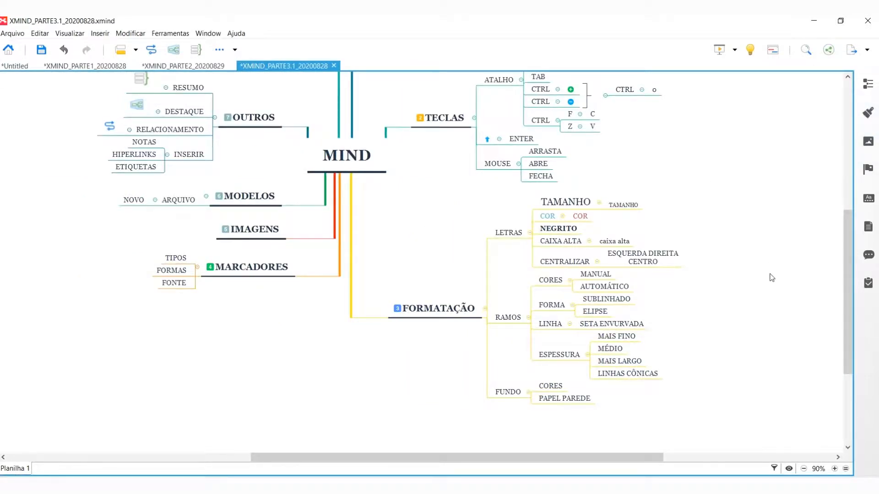
Select all topics of the map and set their line style to Seta Encurvada.
click(804, 469)
click(803, 469)
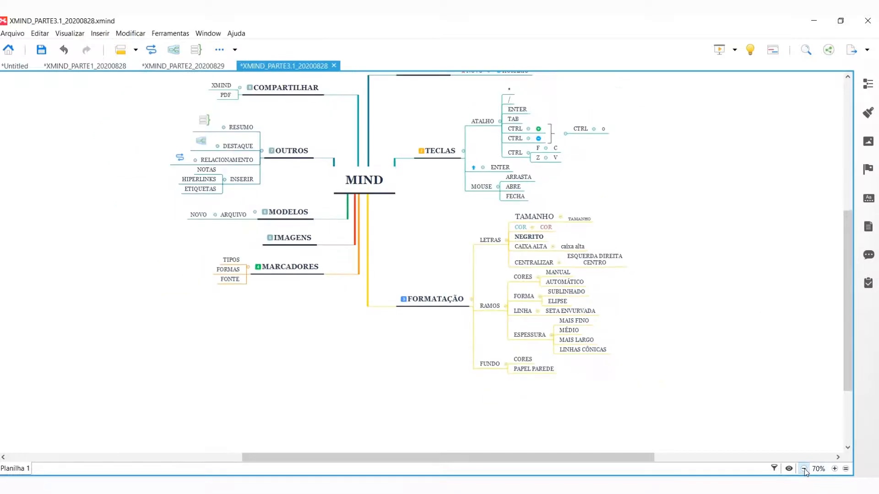
click(803, 469)
drag(676, 391, 159, 74)
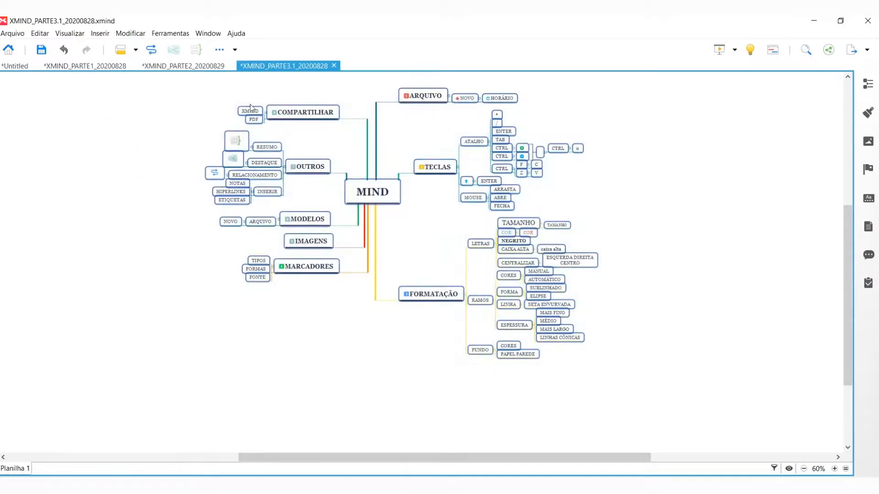
click(865, 113)
click(743, 234)
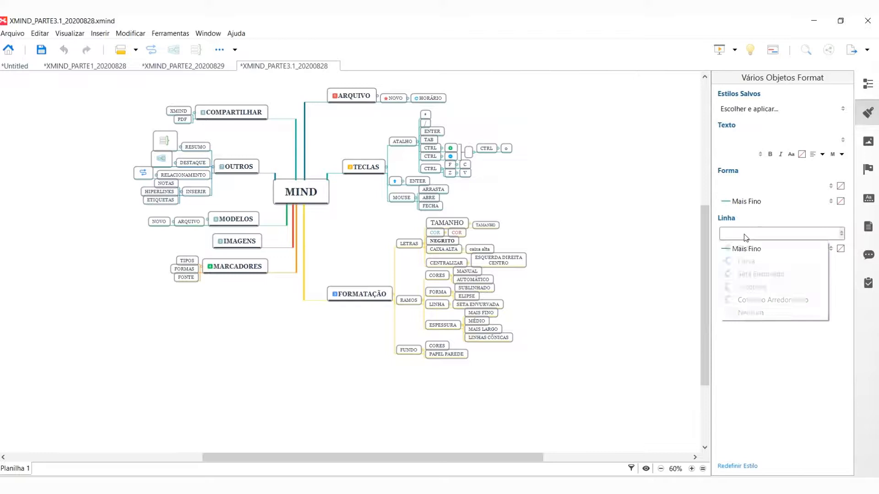
click(757, 274)
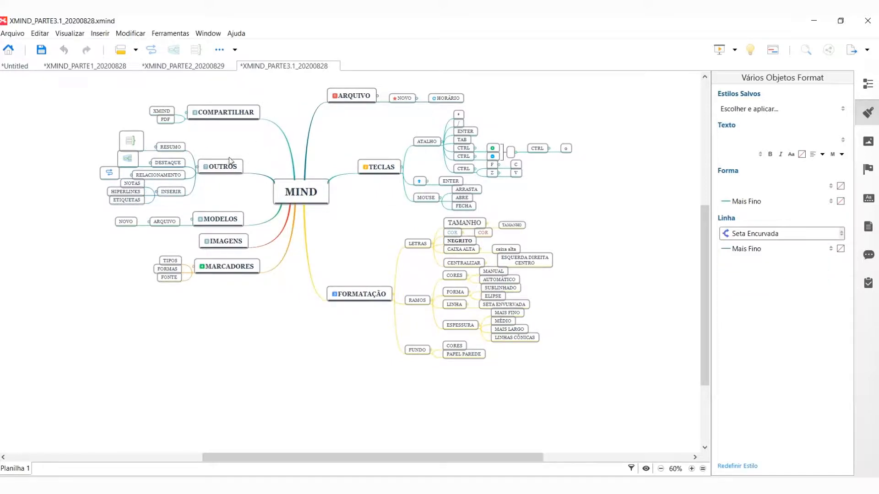
Set both the shape border thickness and the connecting line thickness of all topics to Mais Largo.
click(691, 468)
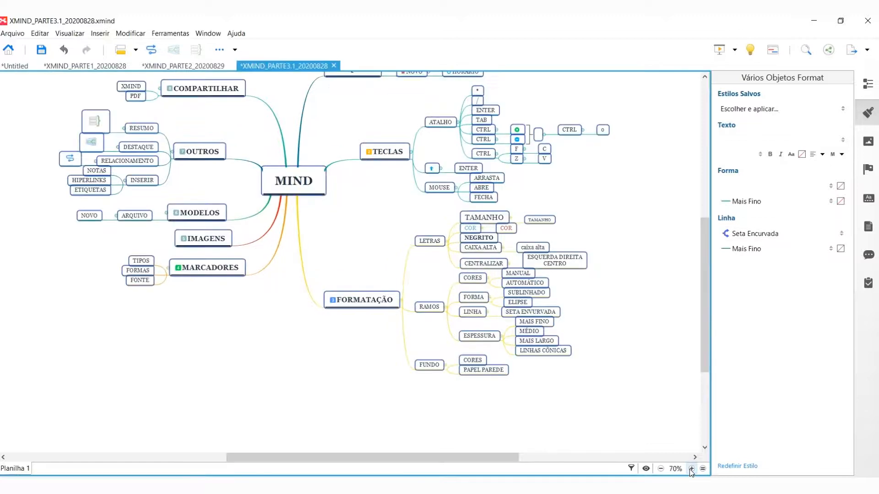
scroll(637, 366, up, 2)
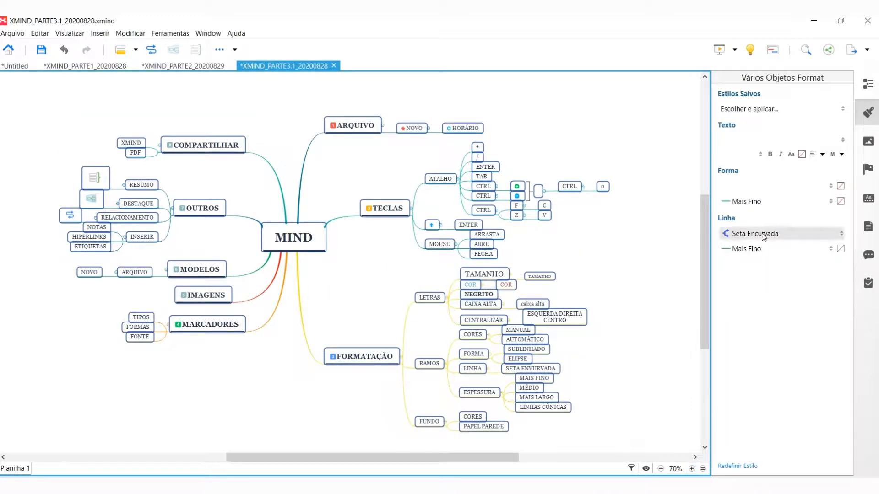
click(758, 202)
click(758, 281)
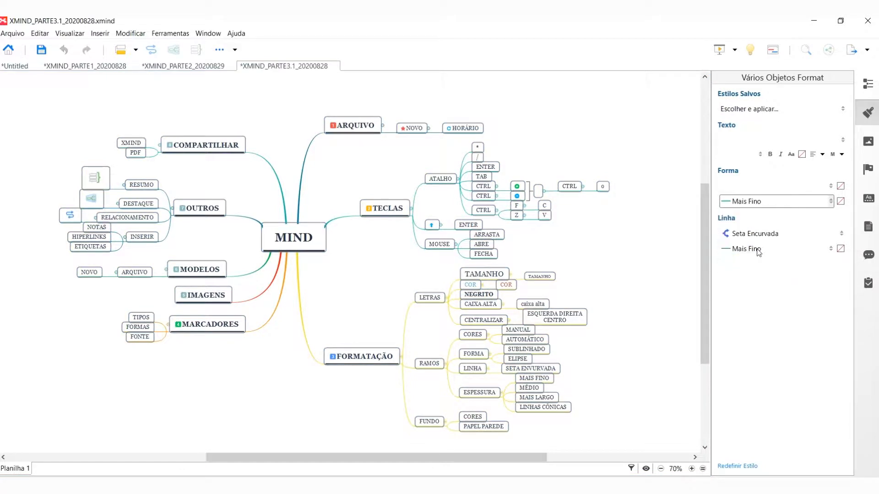
click(775, 249)
click(761, 330)
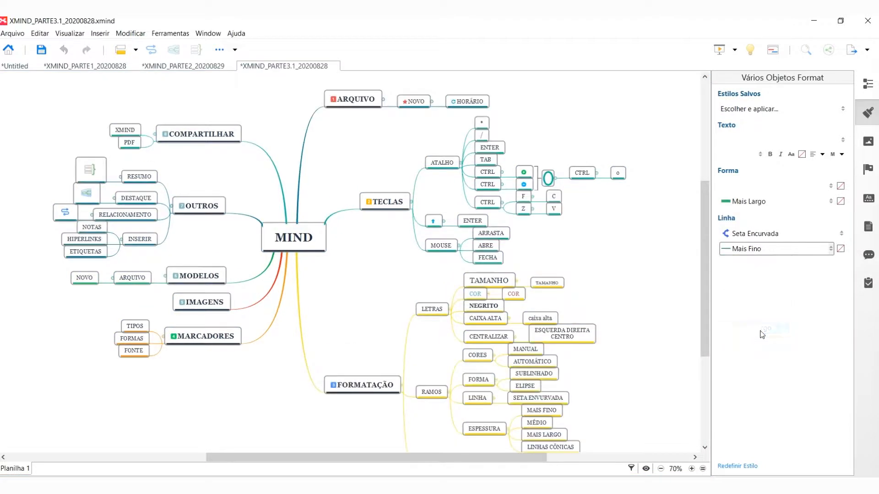
click(616, 234)
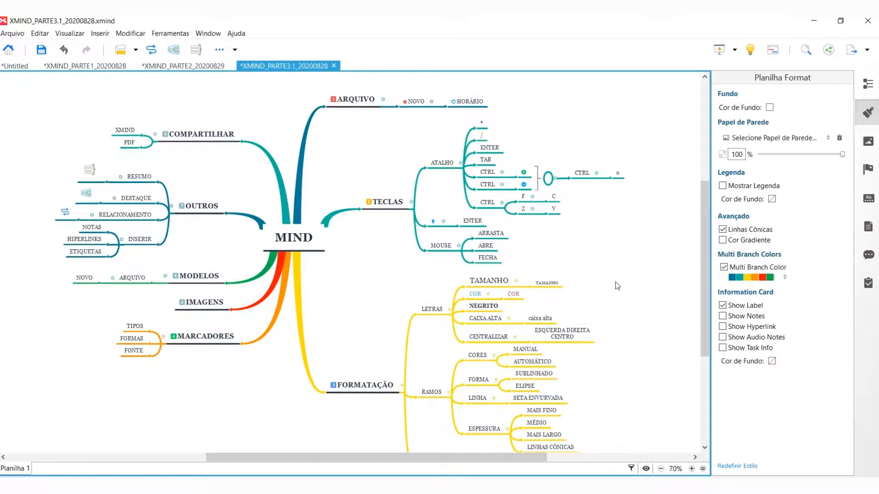
click(317, 235)
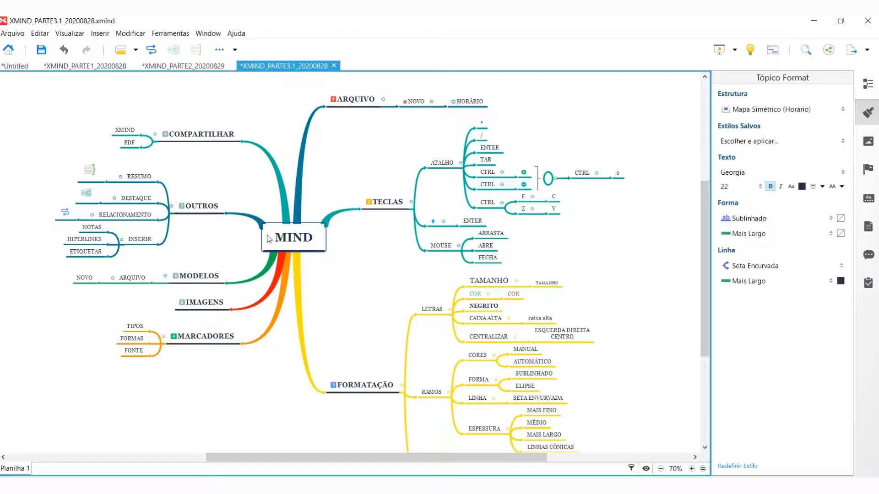
click(651, 330)
Select the outermost subtopics of FORMATAÇÃO and try line thickness Médio before settling on Mais Fino.
scroll(651, 330, down, 2)
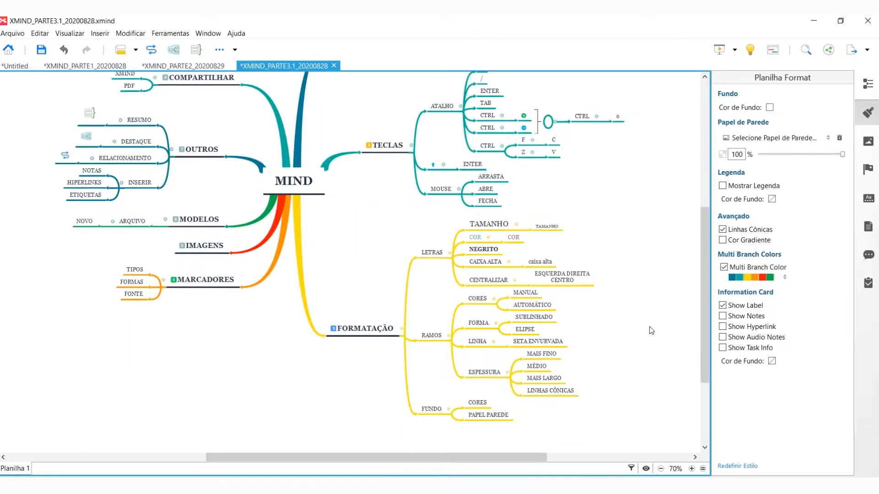
drag(588, 414, 535, 227)
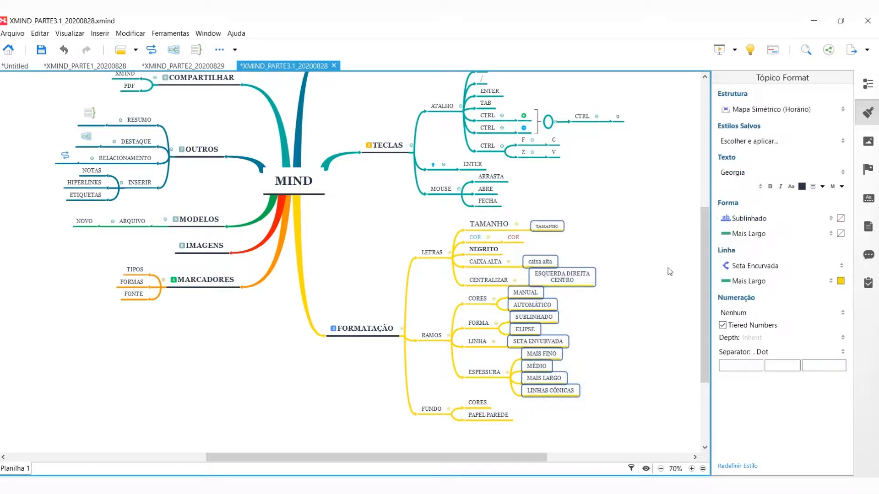
click(741, 281)
click(749, 335)
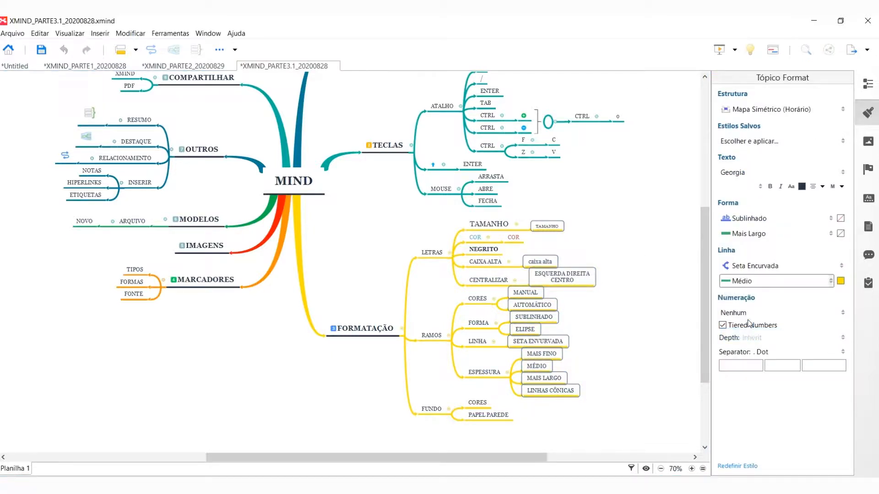
click(745, 281)
click(746, 308)
click(620, 347)
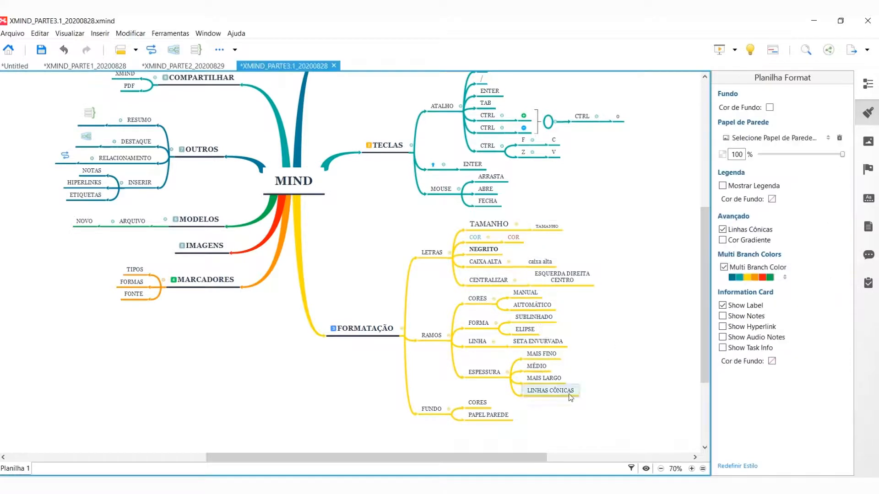
Set the shape border thickness of the outermost FORMATAÇÃO subtopics to Fino.
drag(602, 408, 538, 216)
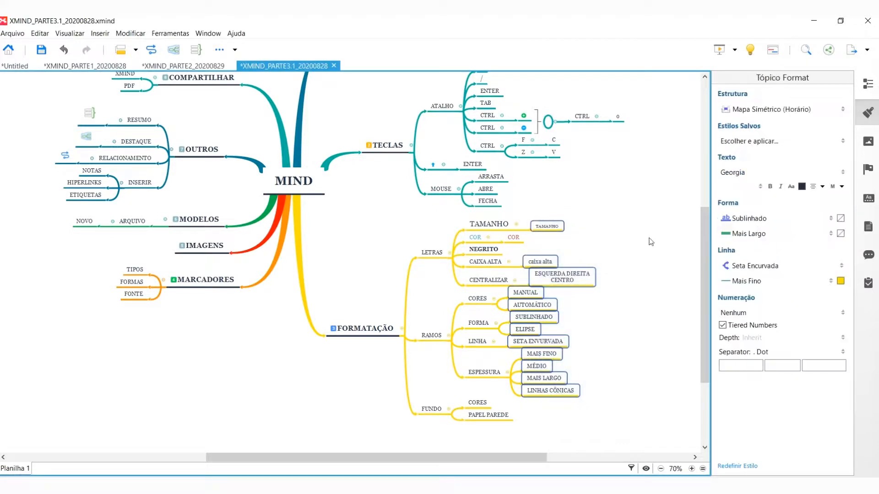
click(759, 234)
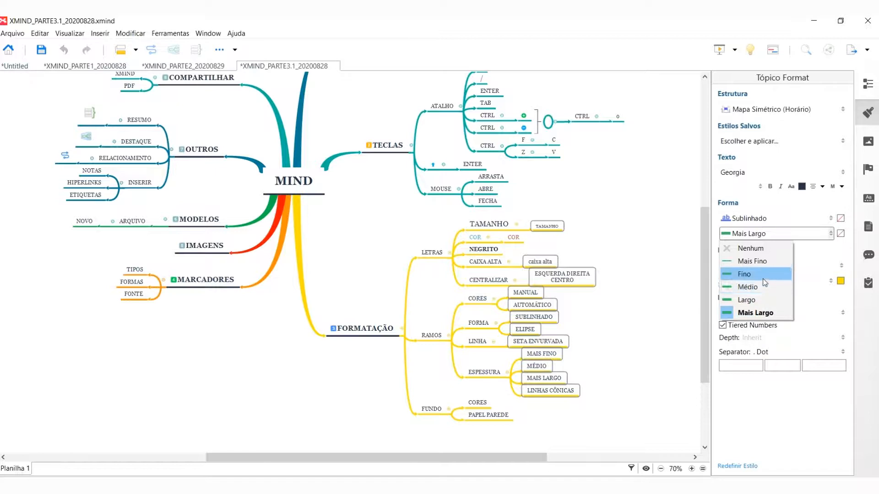
click(751, 248)
click(538, 401)
Set the shape border thickness to Médio for the FORMATAÇÃO subtopics from TAMANHO down to PAPEL PAREDE.
mouse_move(506, 419)
mouse_down()
mouse_move(464, 384)
mouse_move(461, 221)
mouse_up()
click(759, 234)
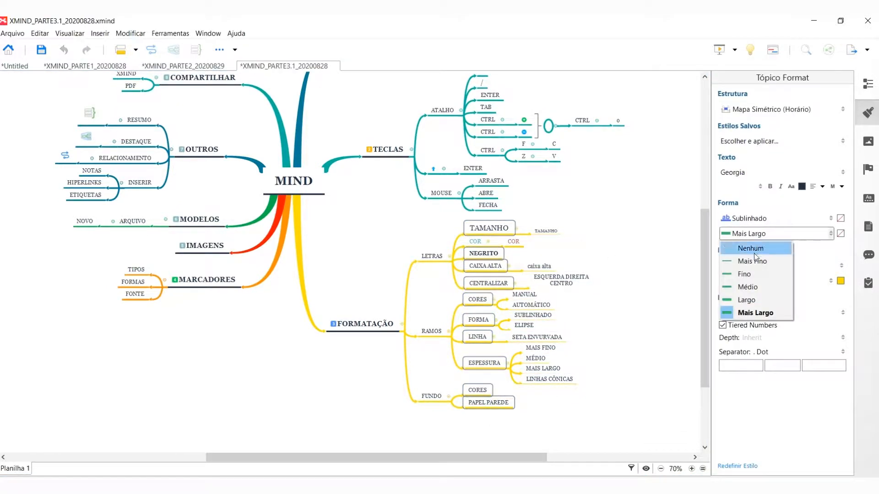
click(748, 284)
click(365, 366)
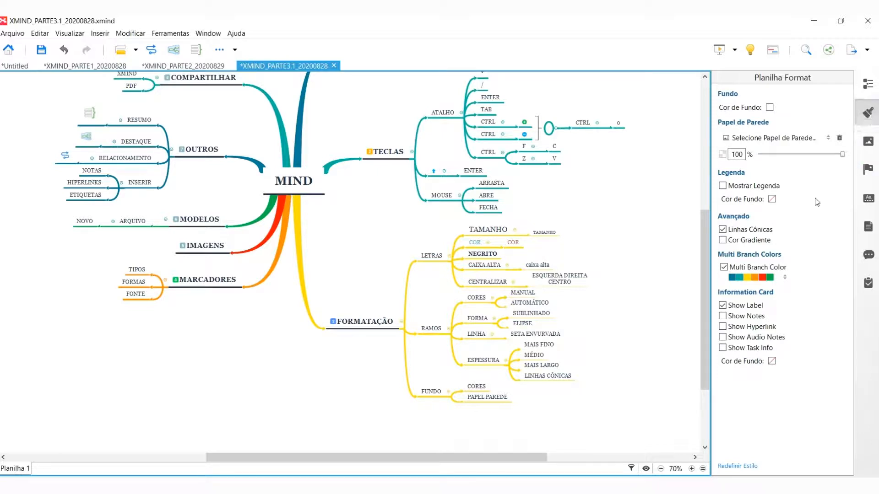
click(868, 113)
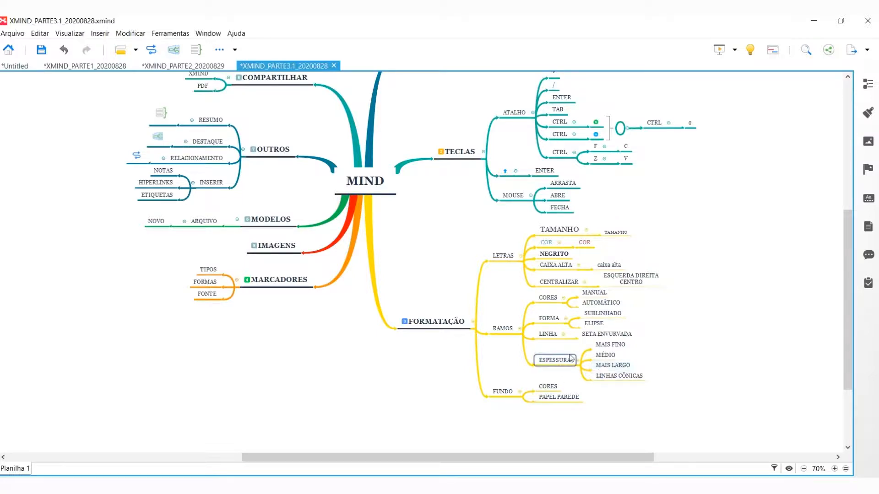
click(623, 377)
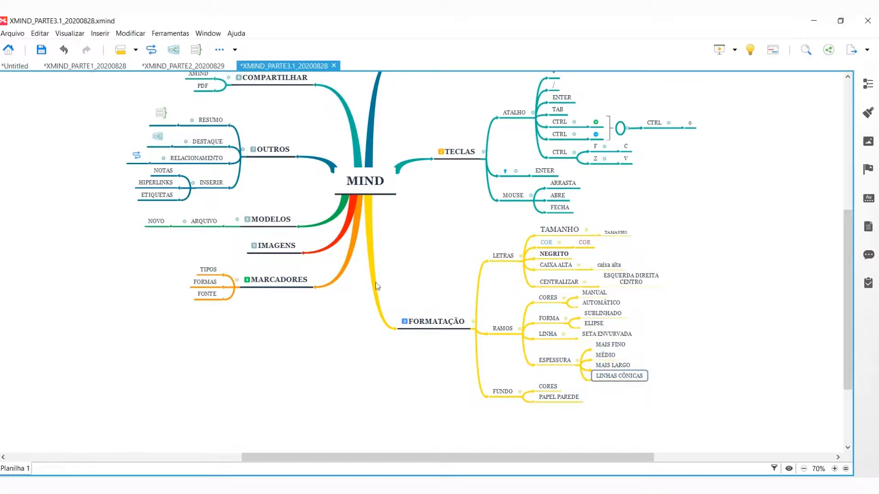
click(551, 336)
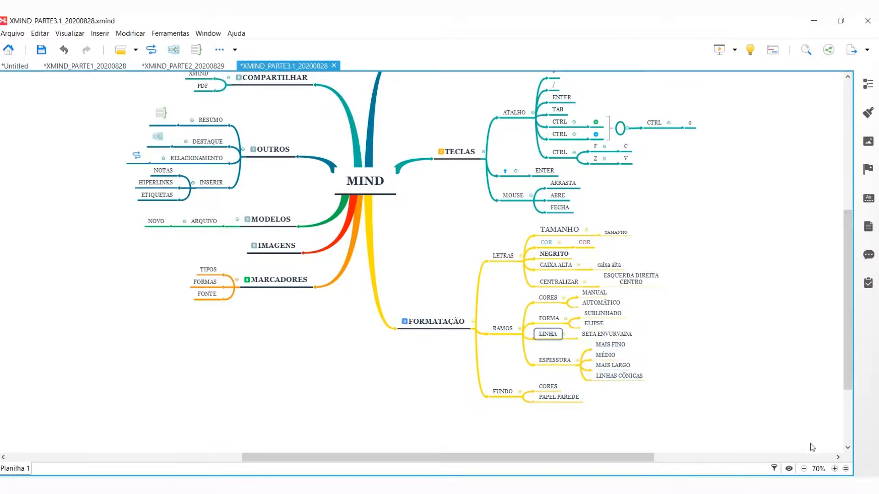
Set the line colour of the FORMATAÇÃO topic to a dark olive brown.
click(834, 469)
drag(847, 360, 847, 373)
drag(614, 457, 647, 459)
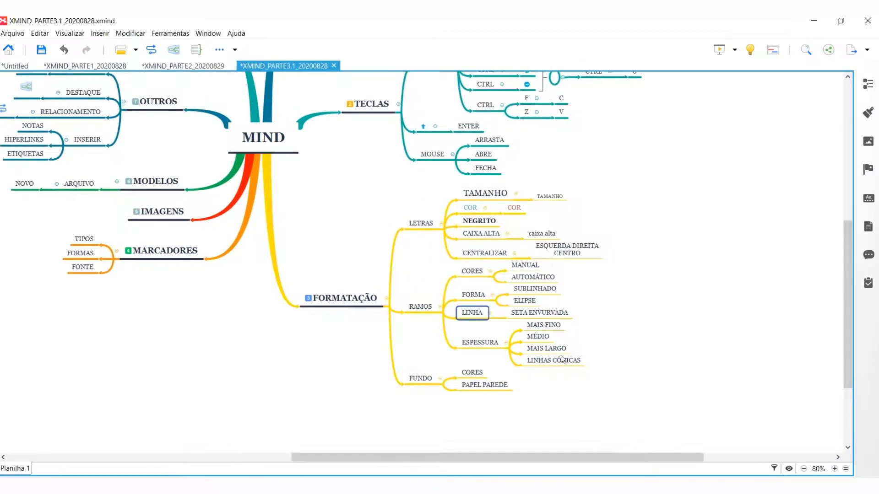
click(533, 277)
click(337, 300)
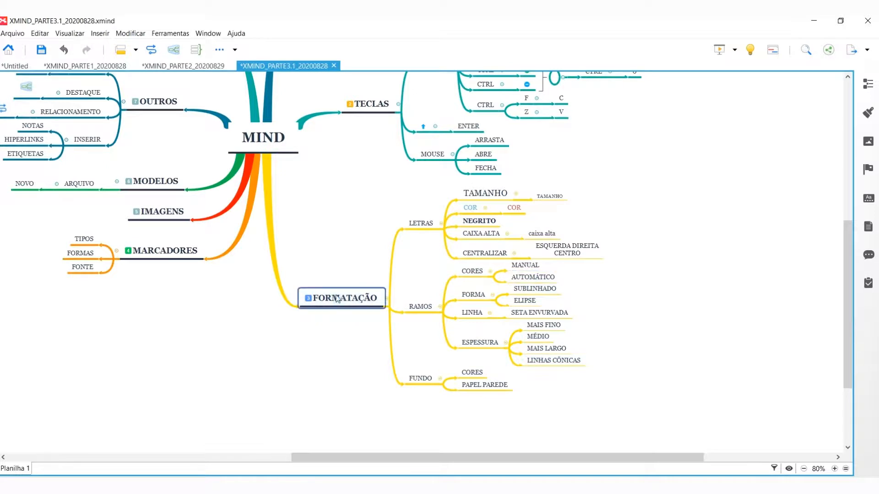
click(868, 112)
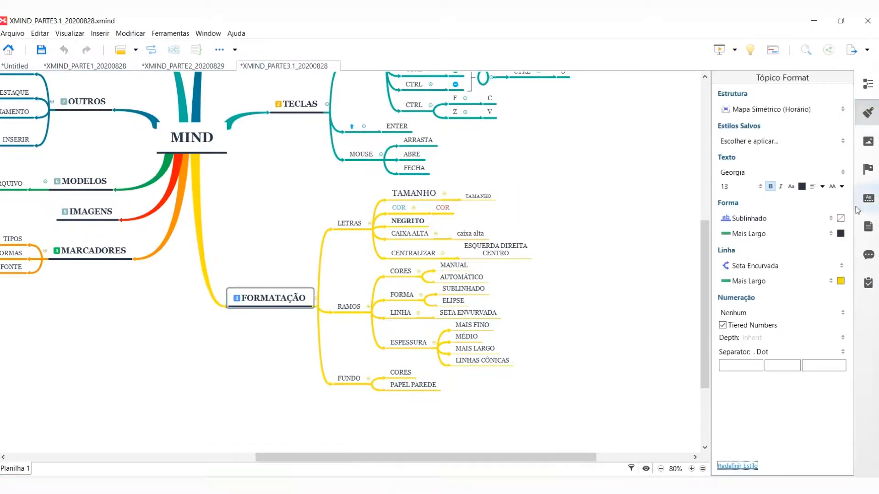
click(841, 282)
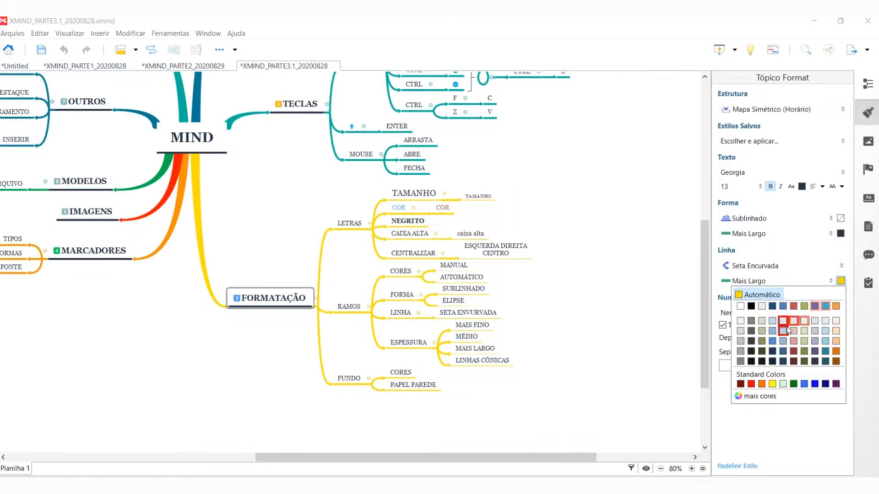
click(763, 341)
click(626, 309)
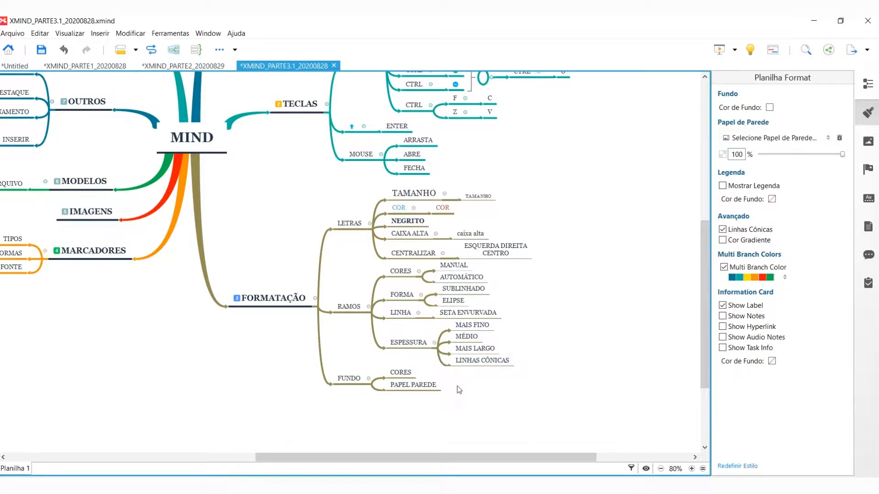
Change the shape of the ELIPSE subtopic under FORMA to Elipse.
click(464, 315)
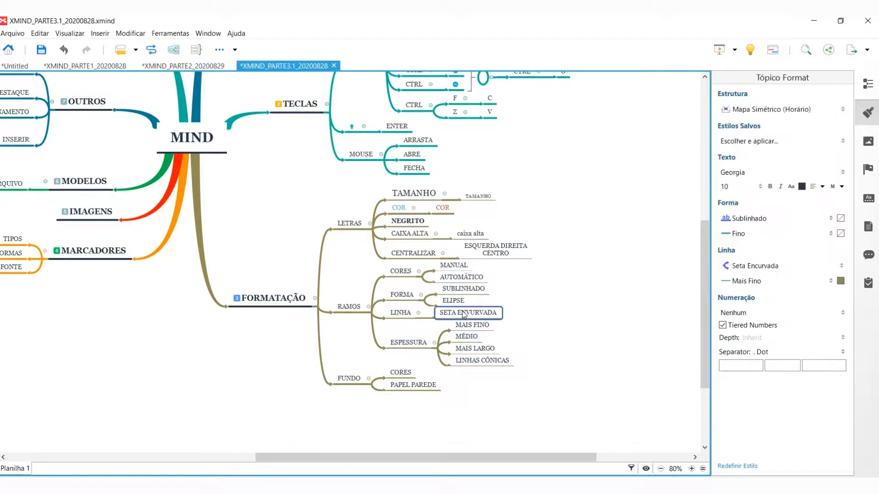
click(461, 302)
click(463, 292)
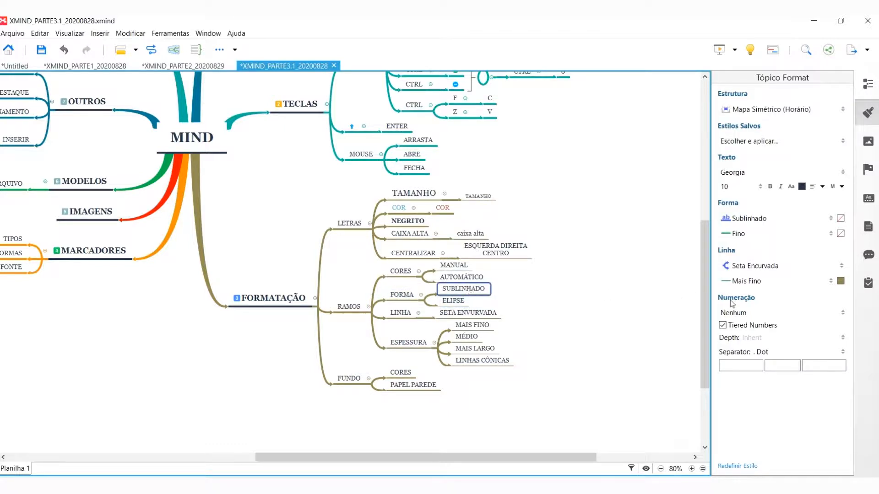
click(453, 301)
click(775, 219)
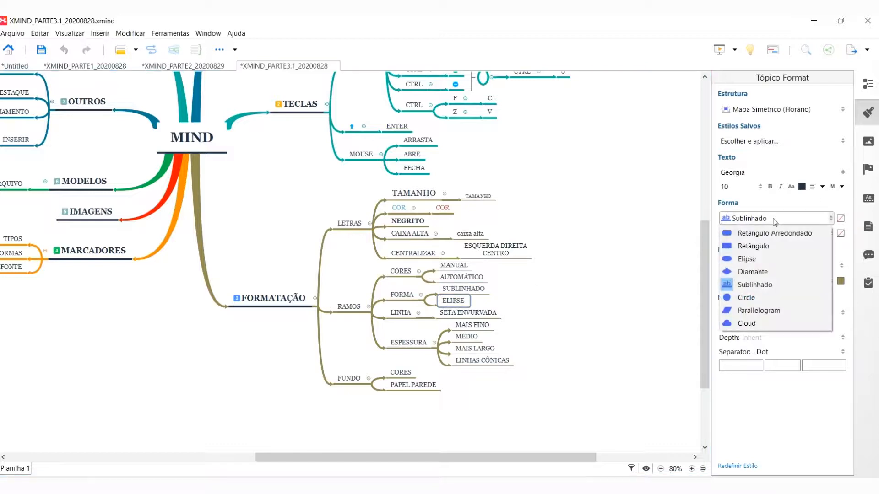
click(747, 259)
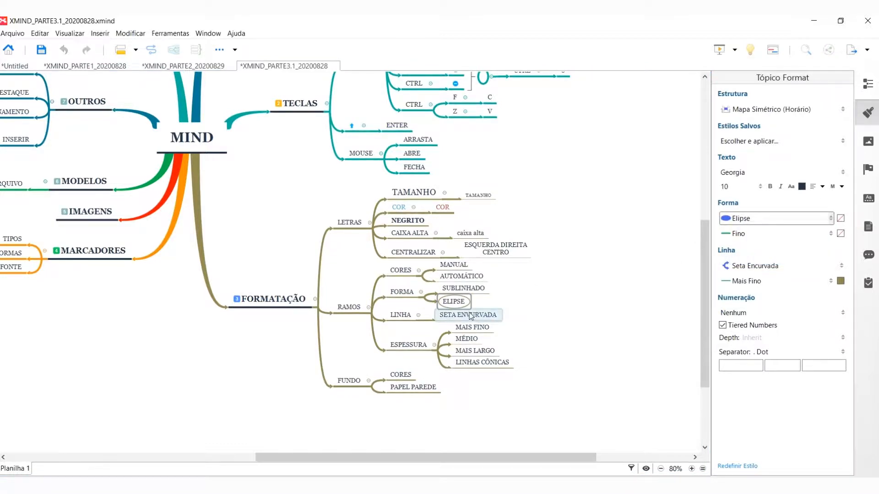
click(692, 468)
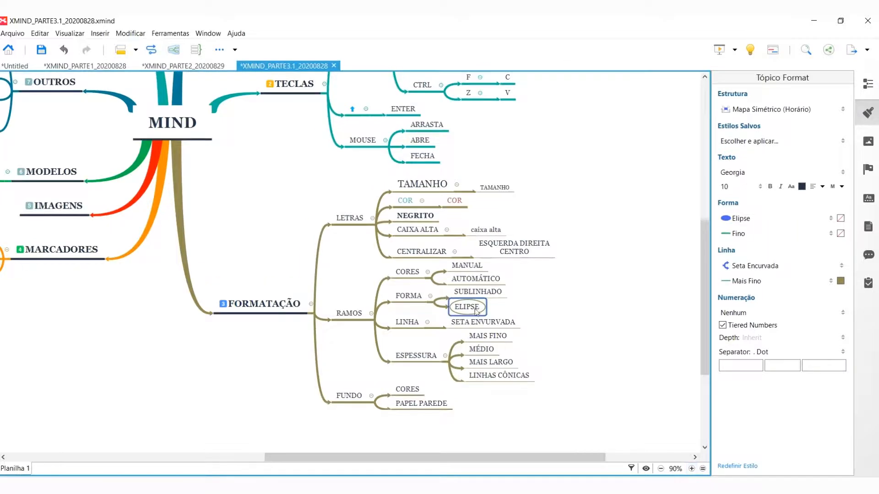
Change the shape of the ELIPSE subtopic under FORMA to Sublinhado.
click(759, 218)
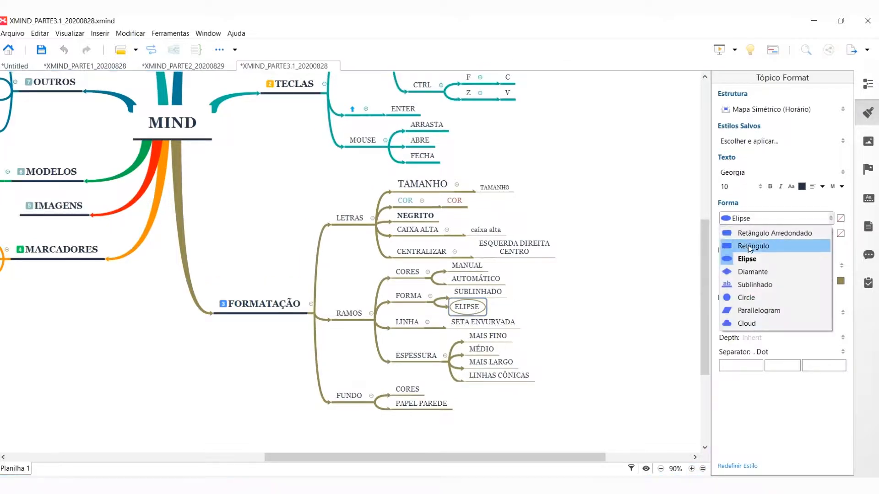
click(763, 285)
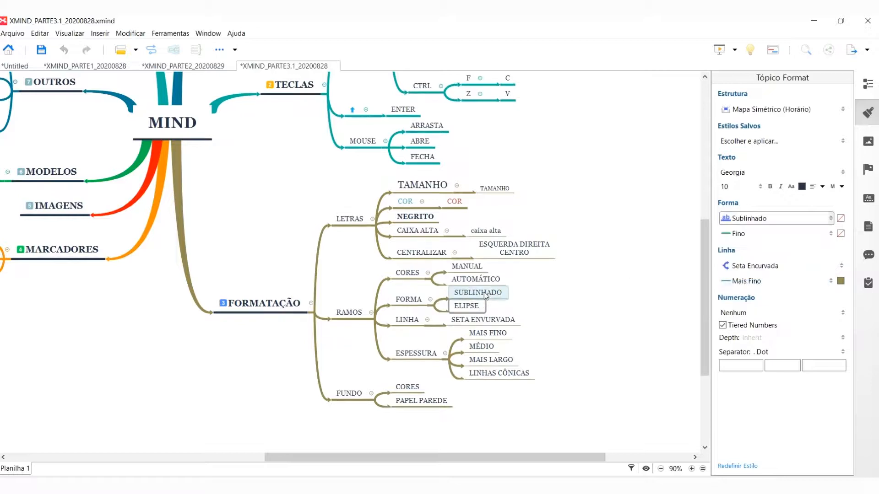
click(471, 314)
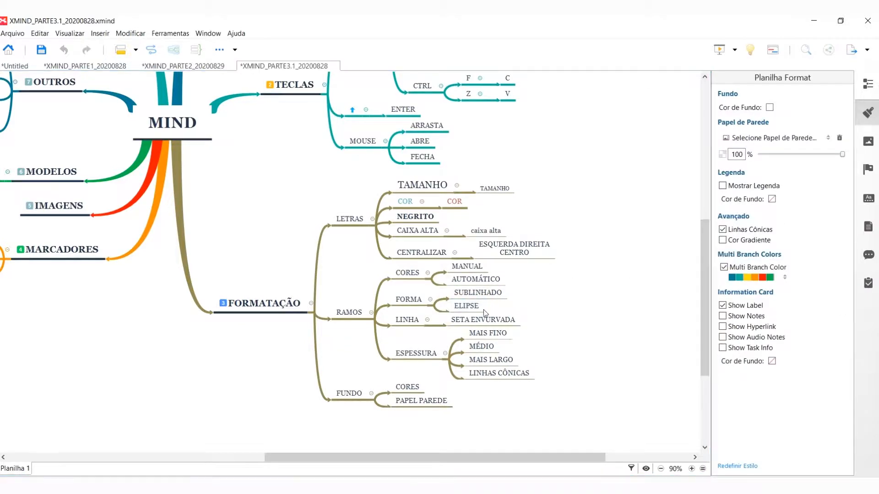
Add a subtopic named 90% under the ELIPSE subtopic of FORMA.
click(468, 309)
key(Tab)
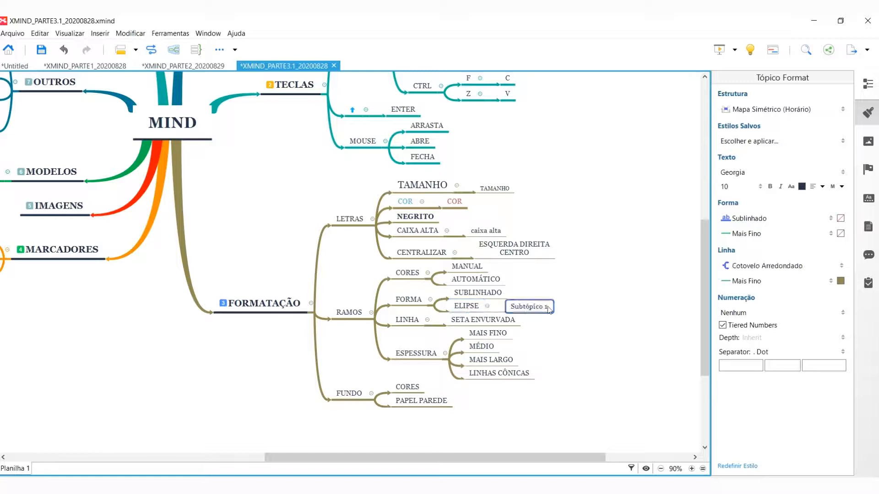
text(90)
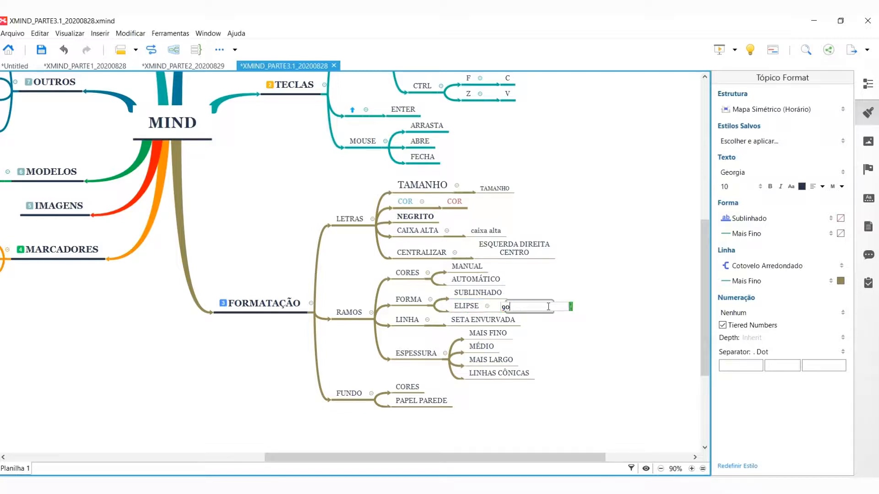
text(%)
key(Return)
click(532, 331)
Change the shape of the 90% subtopic to Elipse.
click(520, 311)
click(774, 218)
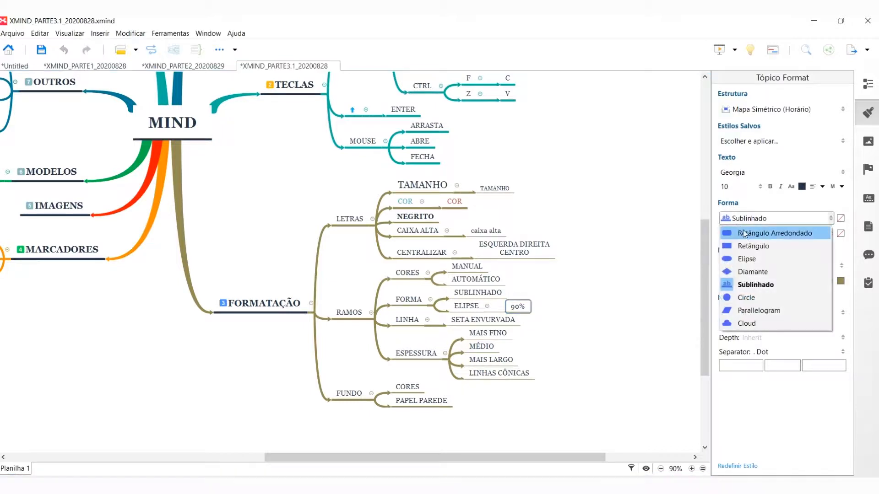
click(744, 259)
click(590, 307)
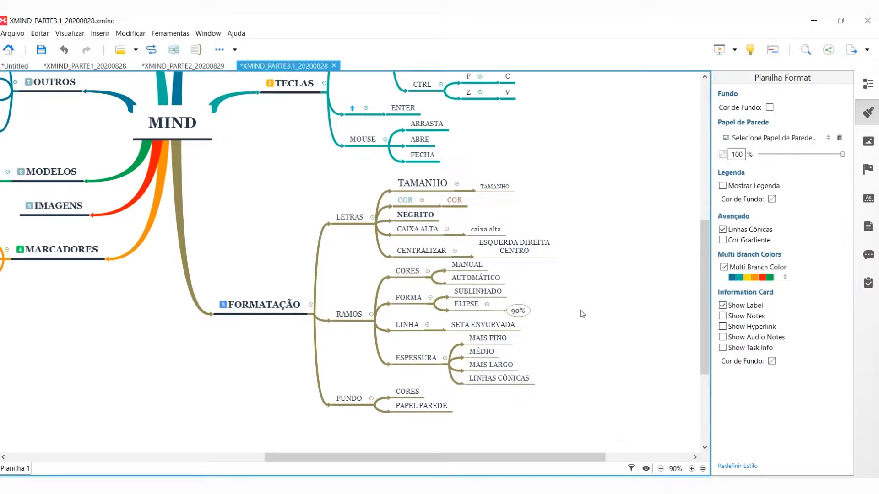
Compare the ELIPSE subtopic with its 90% subtopic up close and look through the available topic shapes.
click(518, 311)
click(692, 469)
click(608, 359)
click(537, 317)
click(486, 311)
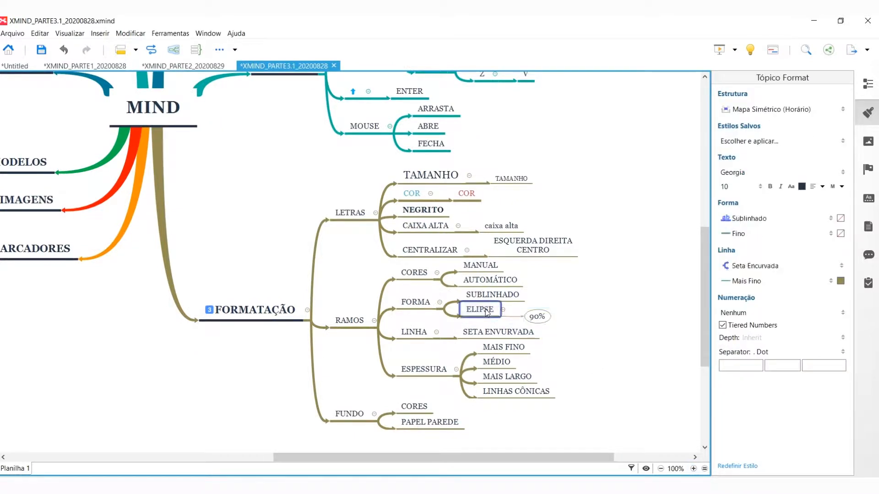
click(550, 323)
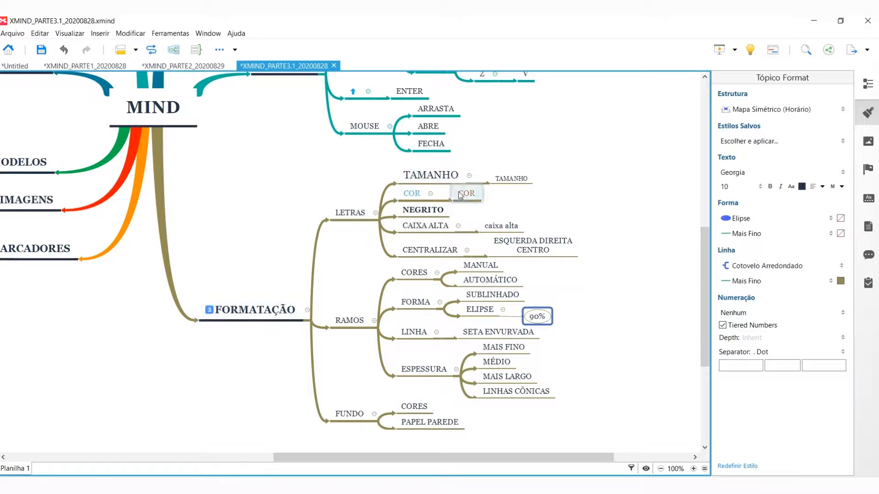
click(742, 220)
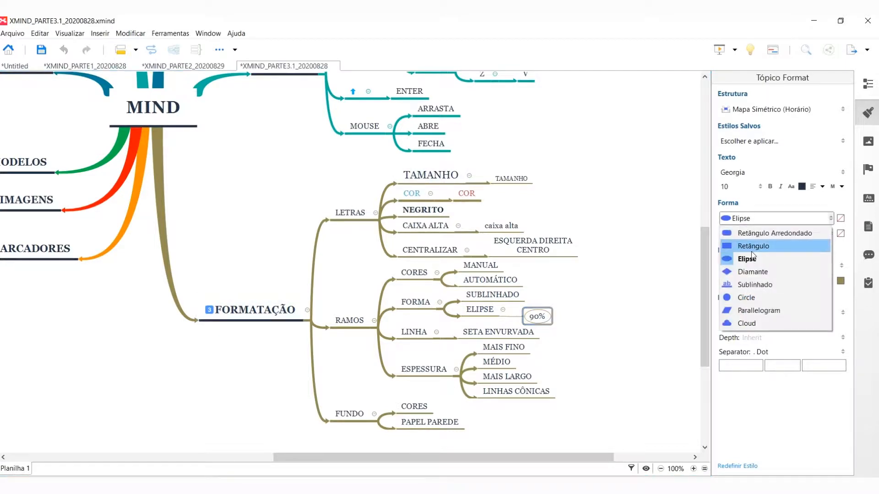
click(244, 243)
click(650, 229)
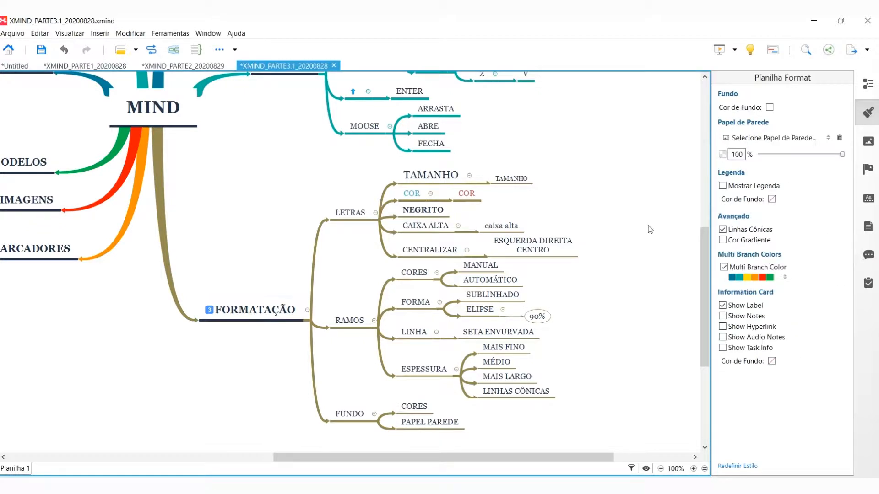
Examine the whole mind map around the central MIND topic, including all its branches and the central topic's formatting.
scroll(650, 229, up, 5)
click(661, 469)
click(661, 469)
drag(584, 458, 531, 461)
scroll(583, 411, down, 2)
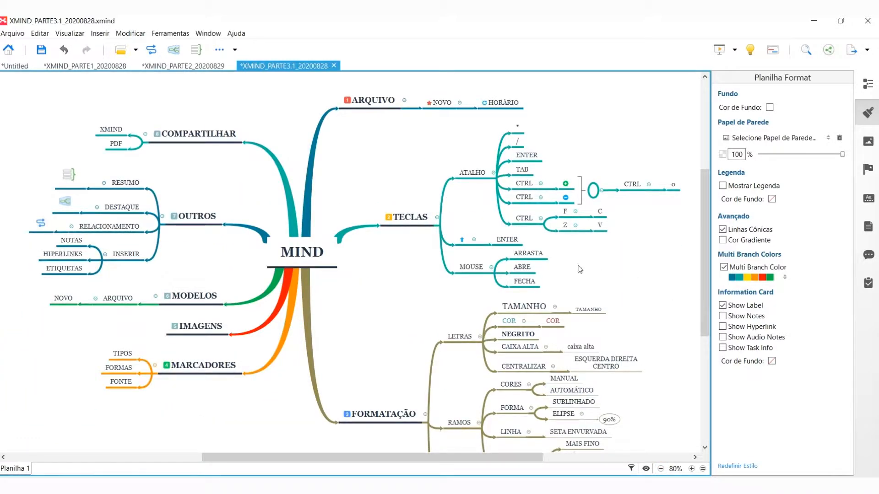
click(331, 259)
click(277, 435)
drag(11, 86, 659, 442)
click(659, 442)
click(304, 258)
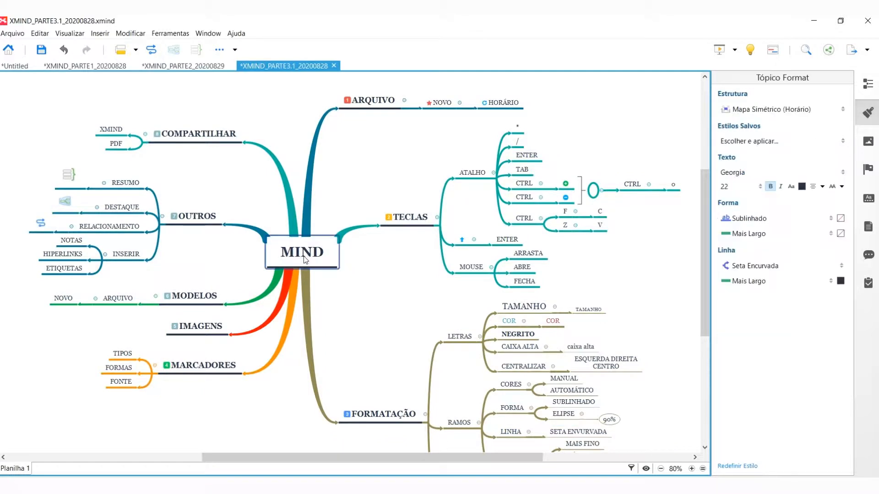
click(656, 245)
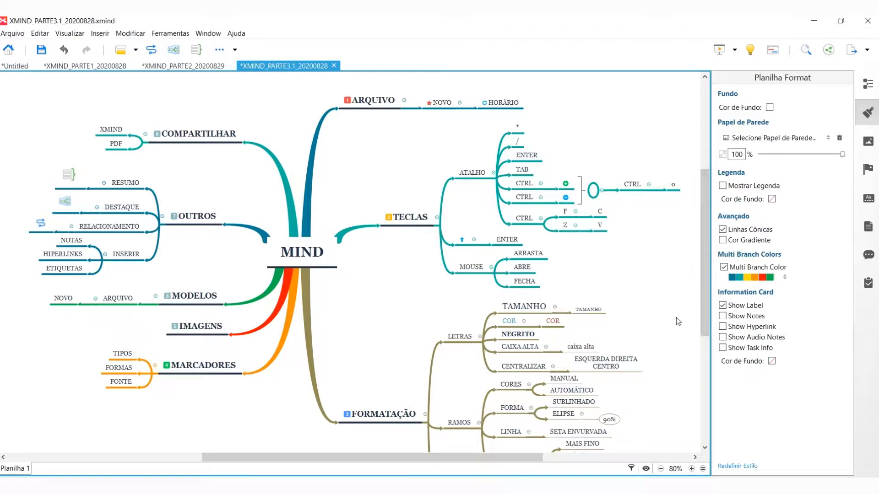
Hide the format settings, look over the branches and view the marker sets that can be applied to topics.
click(868, 112)
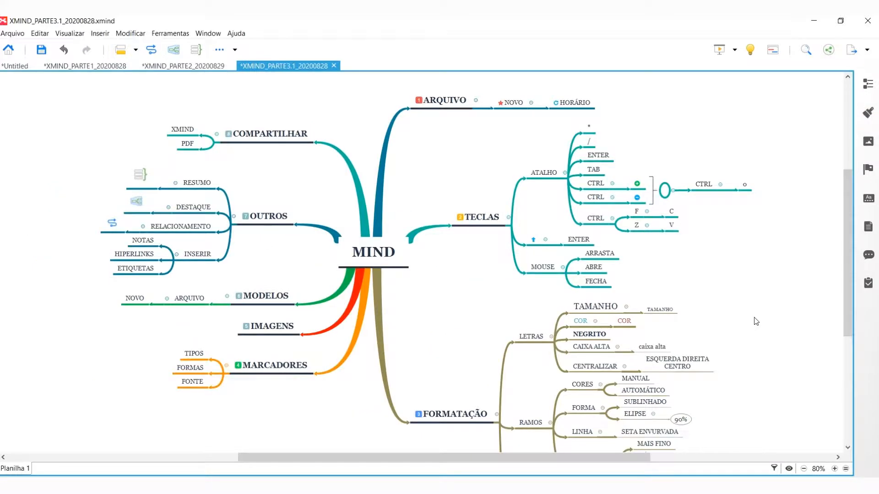
scroll(755, 321, down, 3)
drag(623, 458, 607, 458)
scroll(604, 449, up, 4)
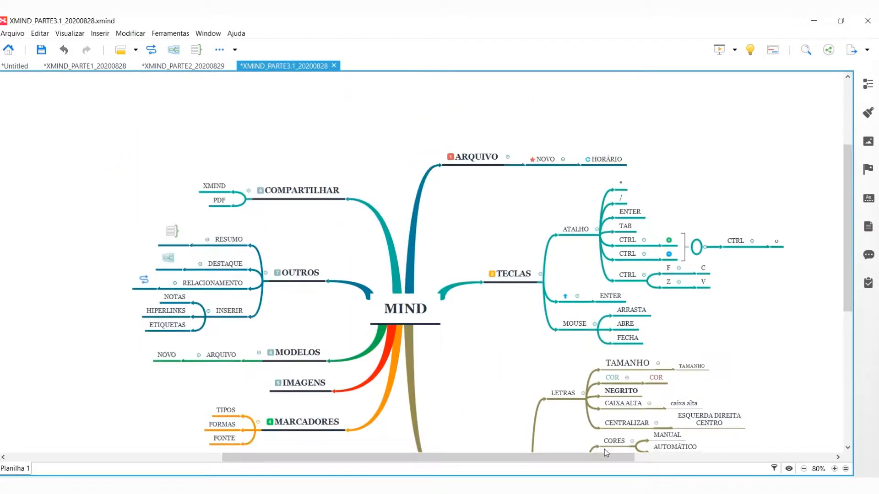
scroll(604, 449, down, 3)
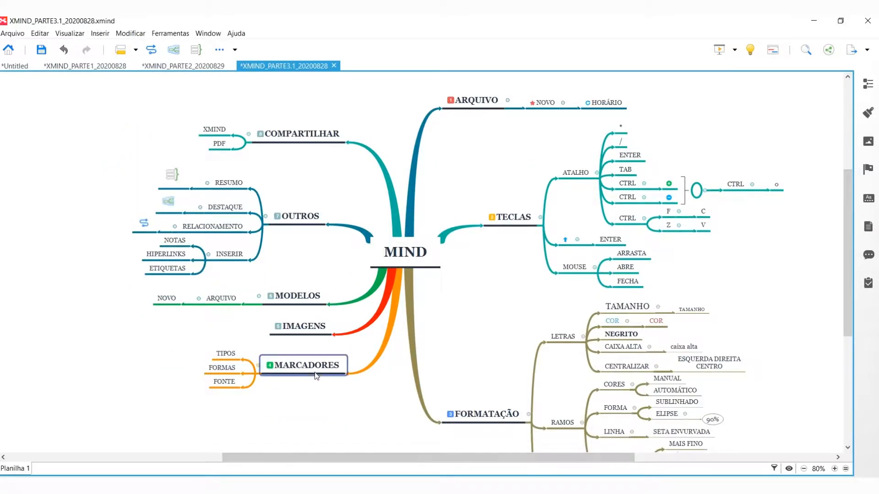
scroll(324, 407, down, 3)
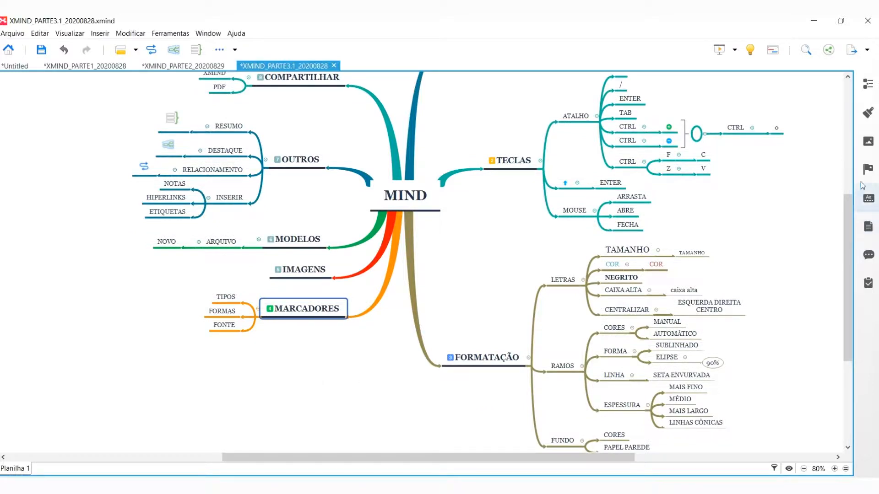
click(874, 167)
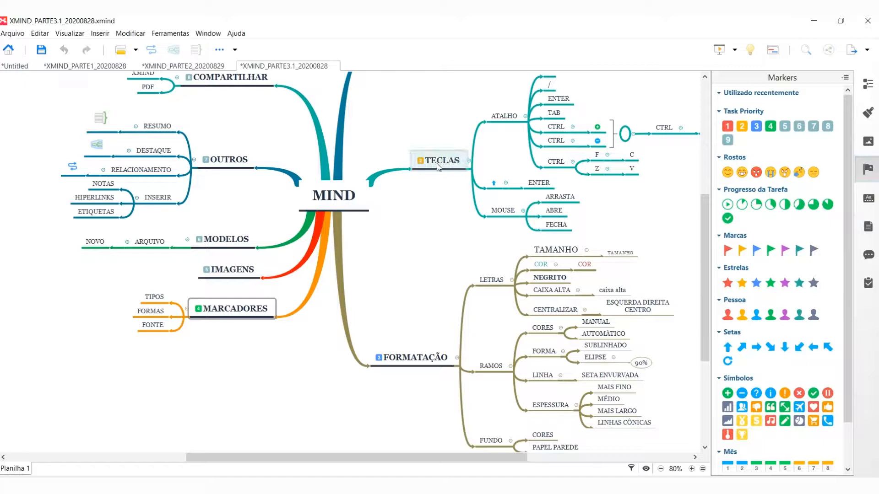
click(868, 170)
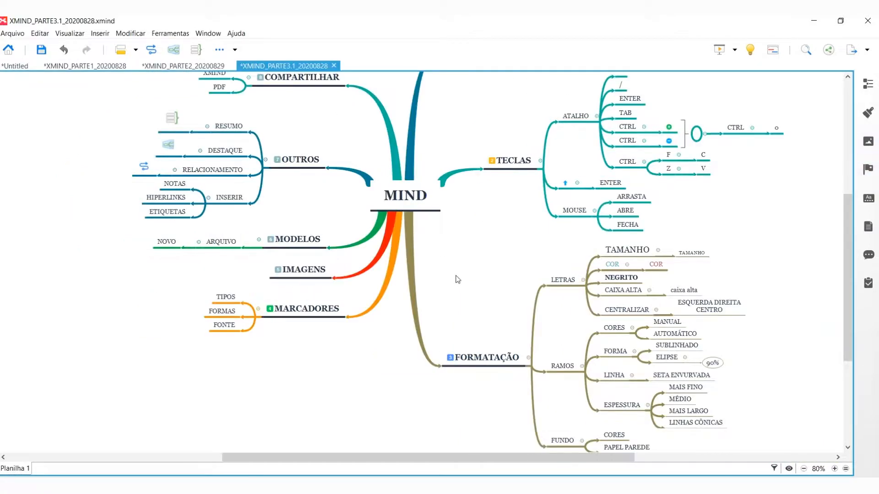
click(804, 469)
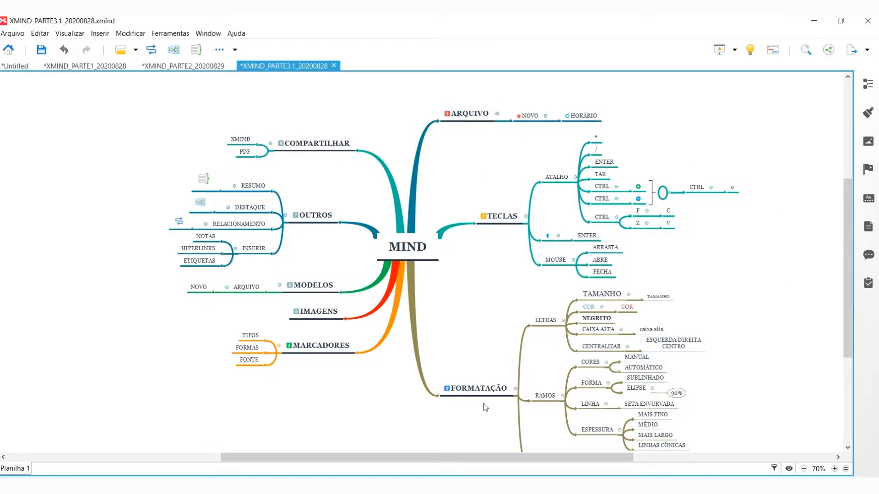
Set the text size of the blue up-arrow subtopic under TECLAS to 20 and hide the format settings.
click(548, 235)
click(547, 236)
click(868, 112)
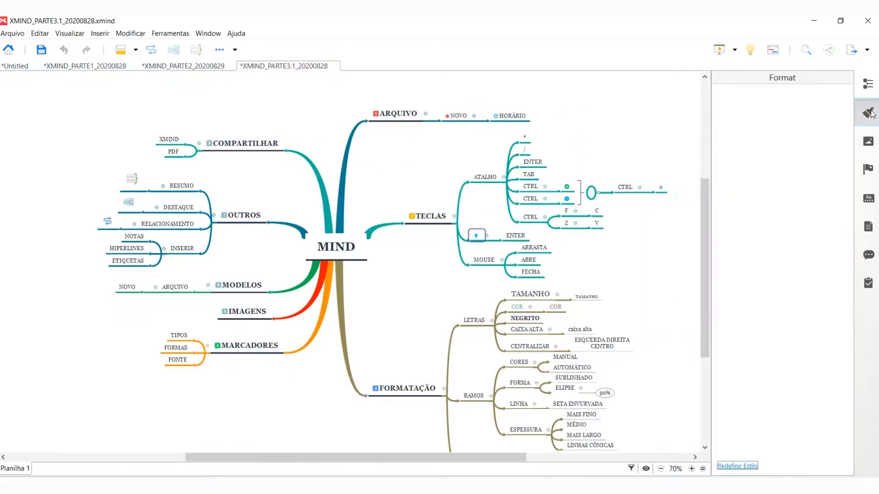
click(734, 187)
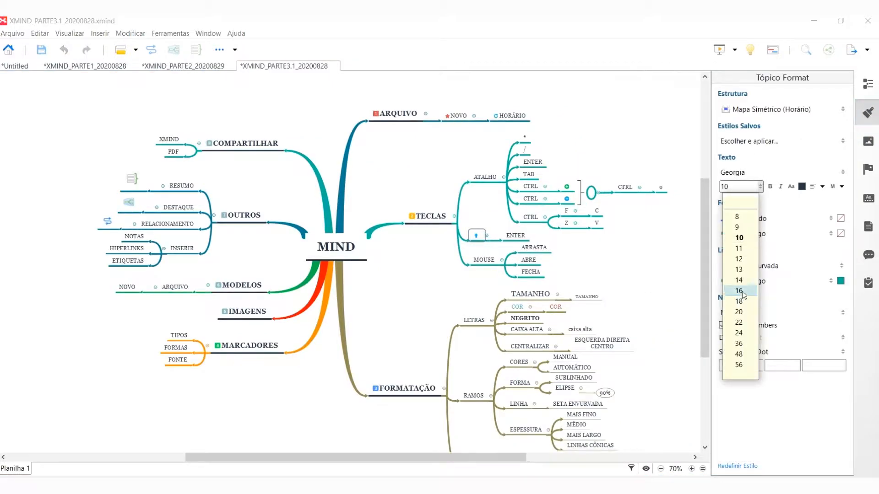
click(739, 291)
click(745, 188)
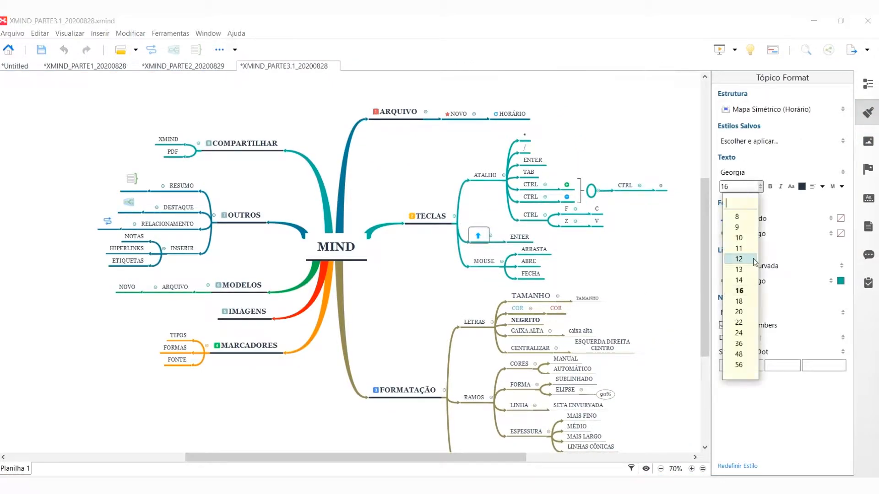
click(741, 308)
click(399, 285)
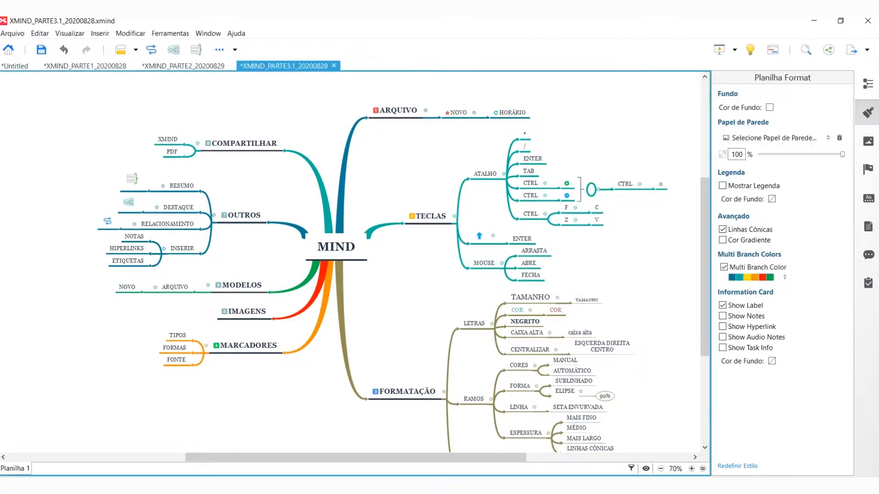
click(867, 111)
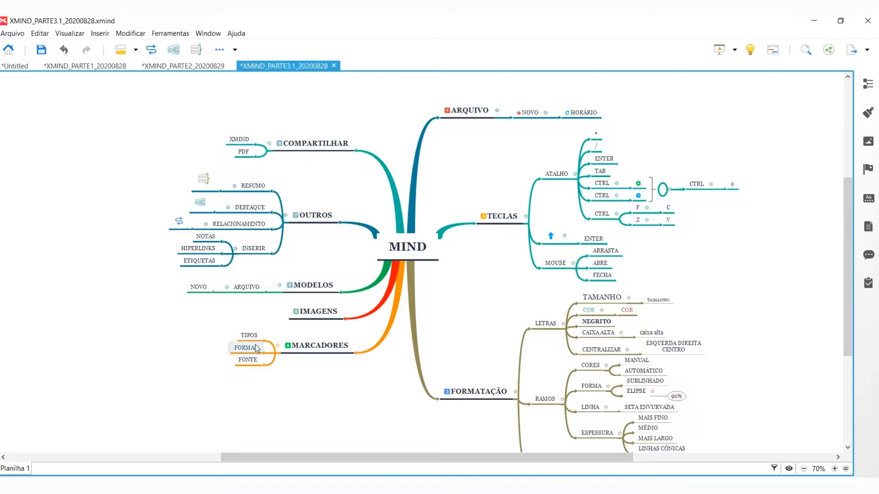
click(250, 367)
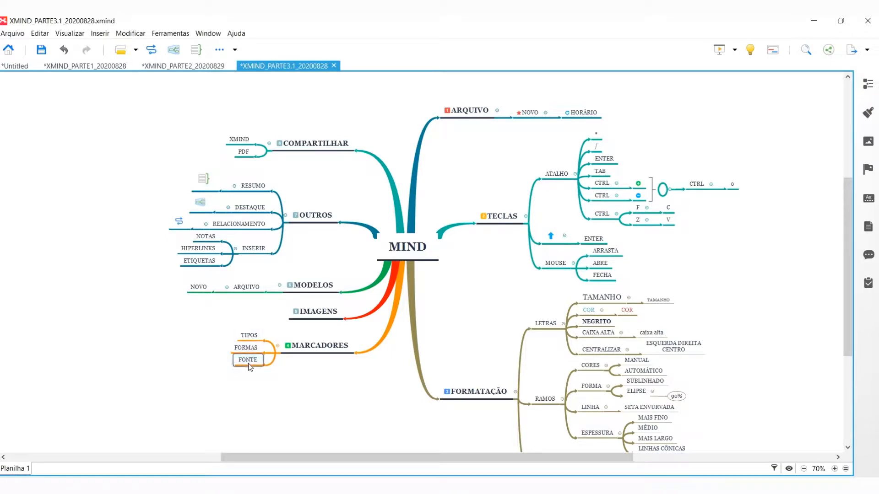
click(313, 316)
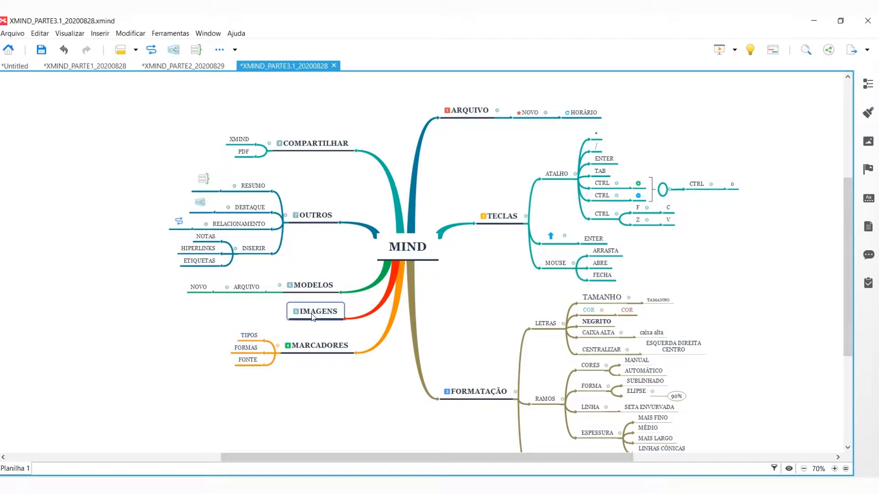
click(170, 66)
click(278, 67)
Insert the Xmind8 image from the desktop into the central topic and delete the topic's MIND text.
click(816, 21)
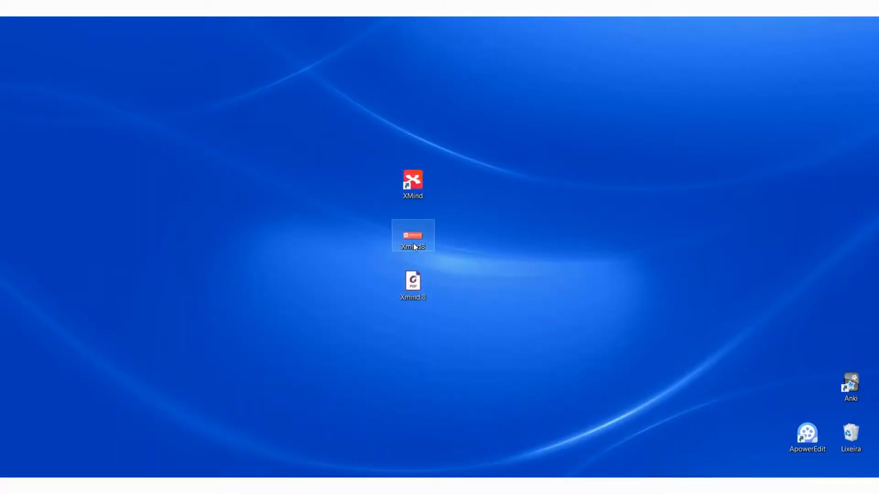
drag(422, 365, 414, 250)
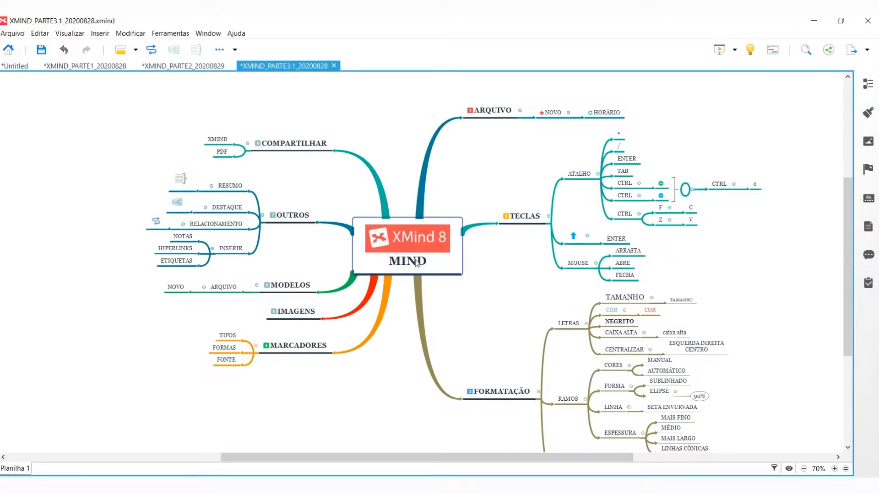
double_click(412, 265)
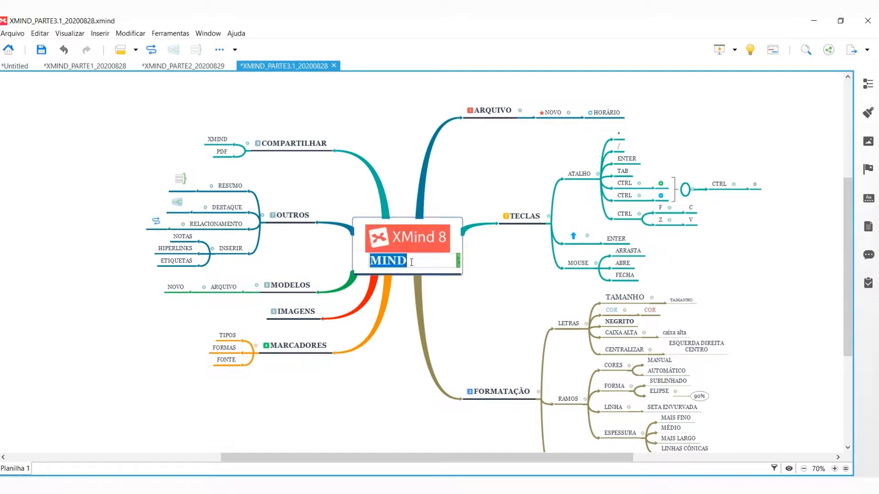
key(BackSpace)
click(412, 293)
Open the central topic's format settings and view the available shapes and shape fill colours.
click(408, 240)
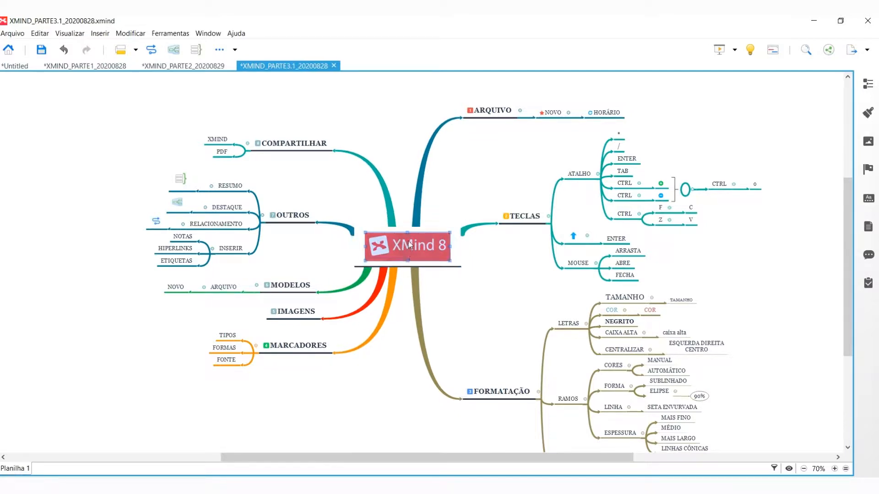
click(455, 265)
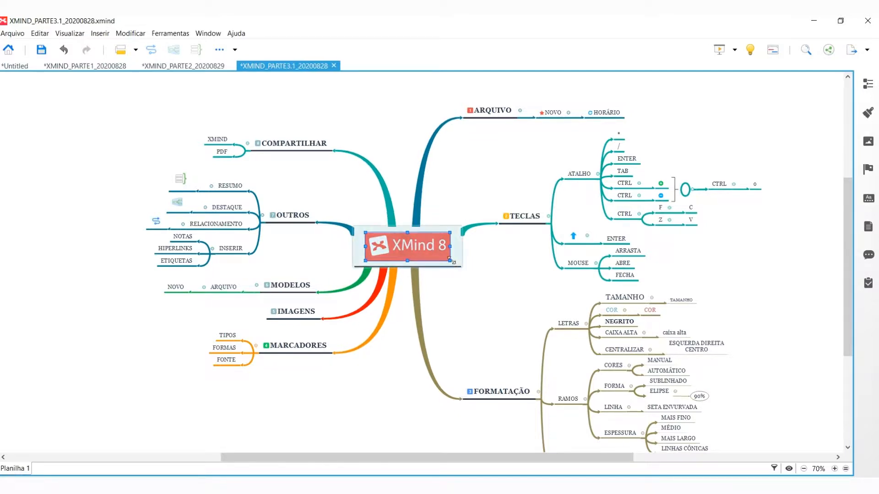
click(872, 116)
click(762, 219)
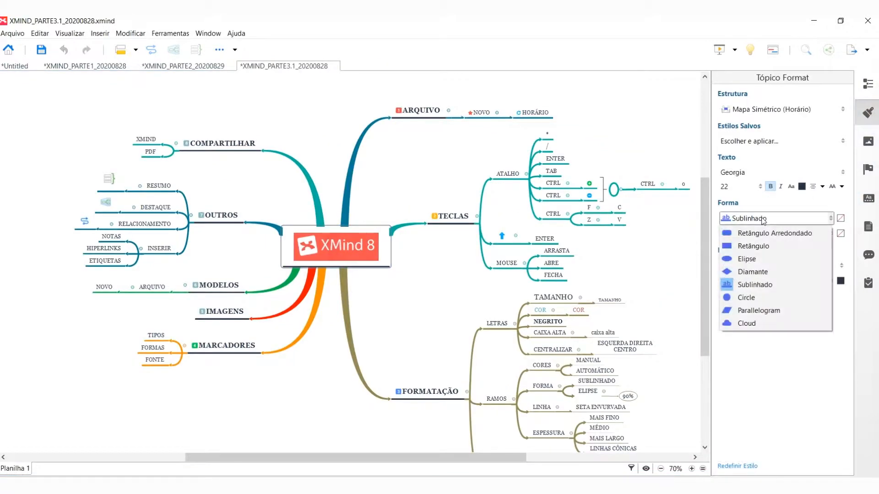
click(840, 219)
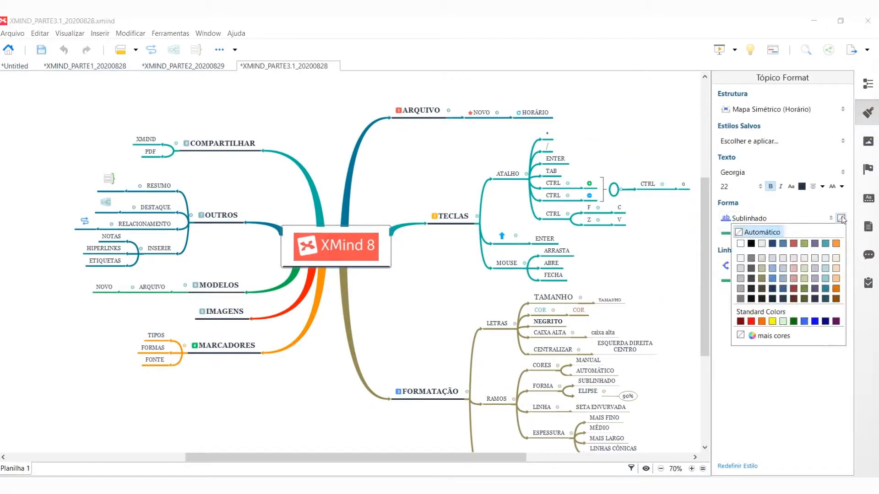
click(836, 324)
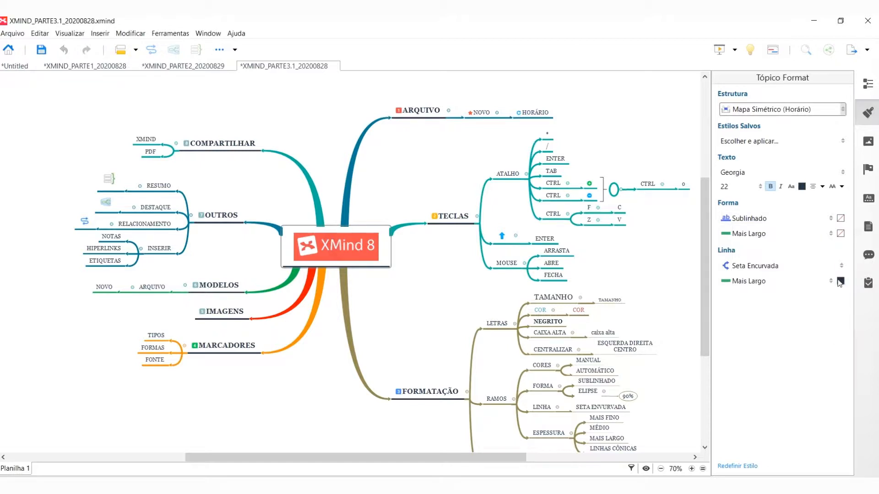
Set the central topic's line colour to white, check the borderless image and hide the format settings.
click(840, 281)
click(740, 306)
click(463, 288)
click(383, 266)
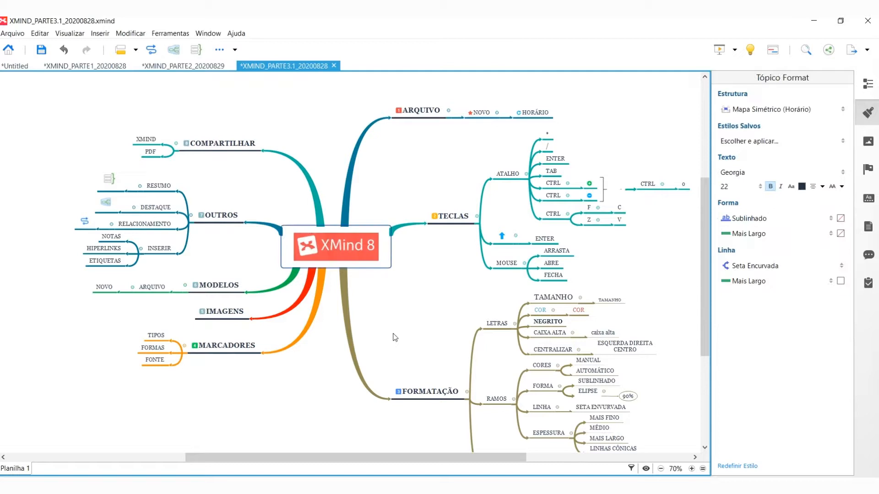
click(397, 336)
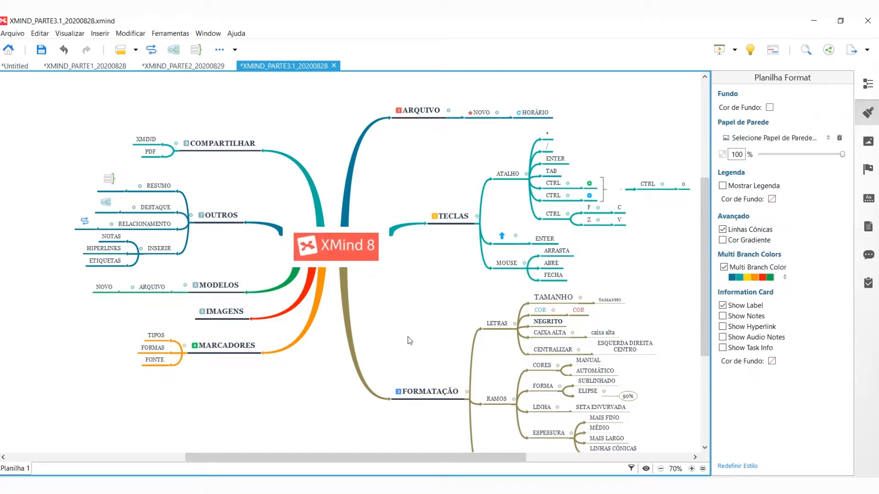
click(310, 251)
mouse_move(335, 248)
mouse_down()
mouse_move(289, 182)
mouse_move(239, 139)
mouse_move(256, 143)
mouse_move(210, 152)
mouse_move(176, 146)
mouse_move(360, 194)
mouse_move(344, 251)
mouse_up()
click(454, 288)
click(867, 112)
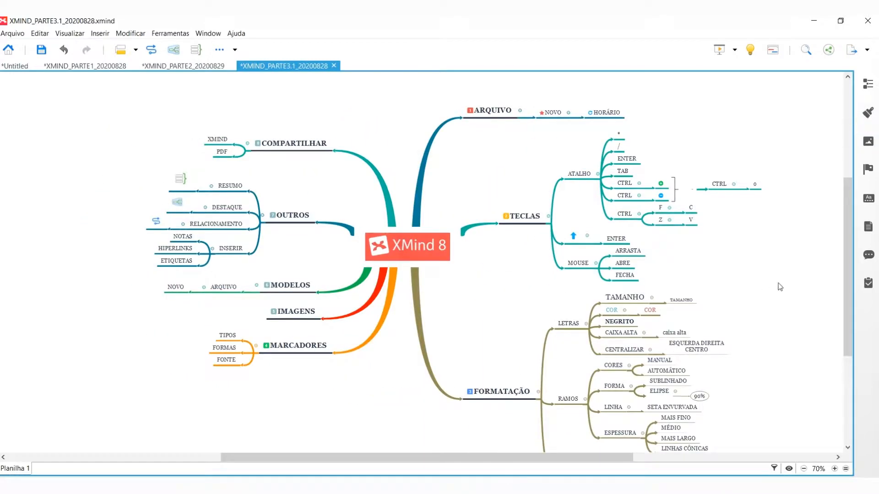
scroll(779, 287, down, 3)
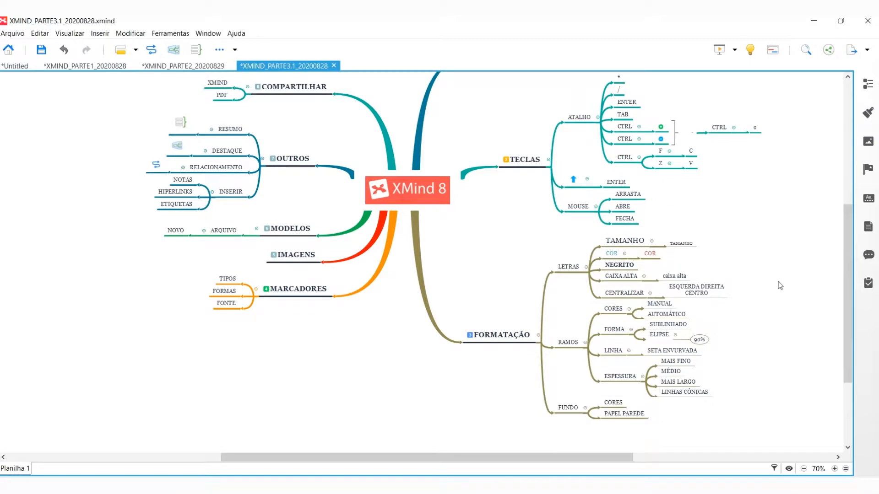
scroll(780, 286, up, 3)
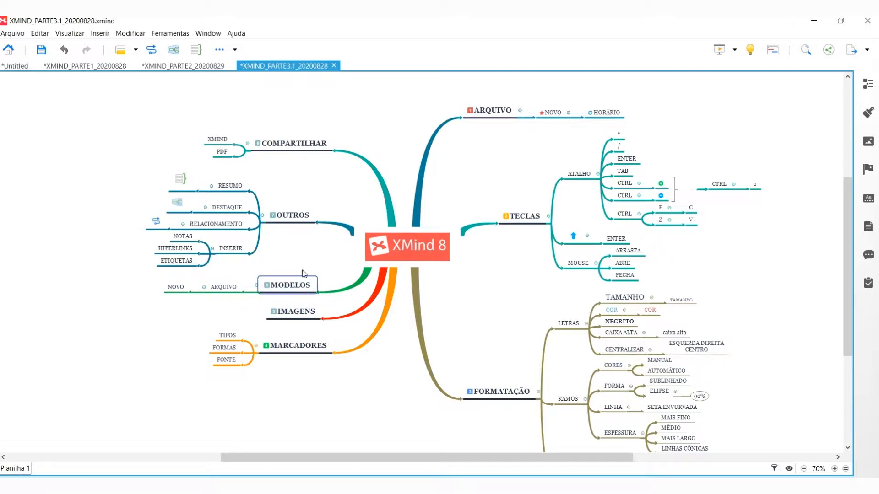
click(298, 219)
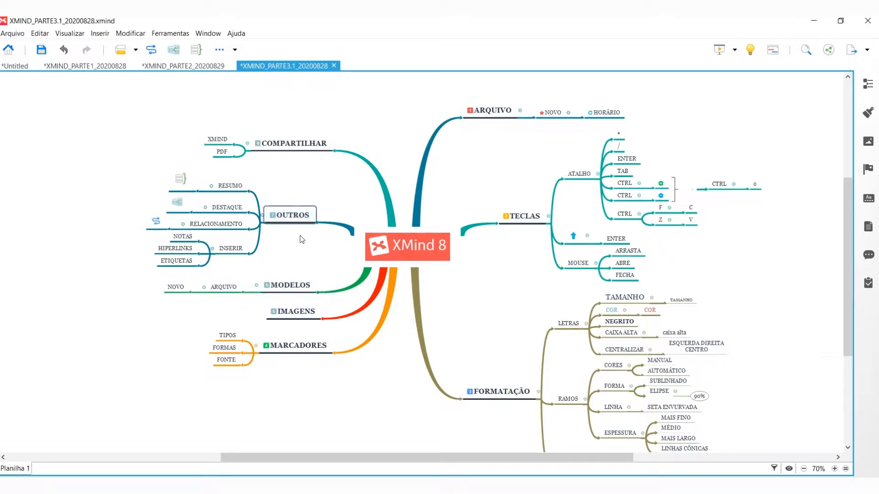
click(190, 184)
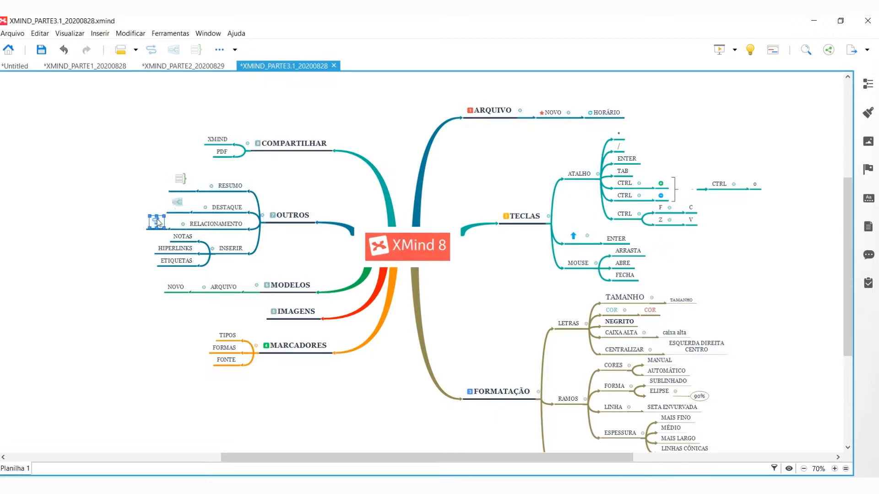
key(Escape)
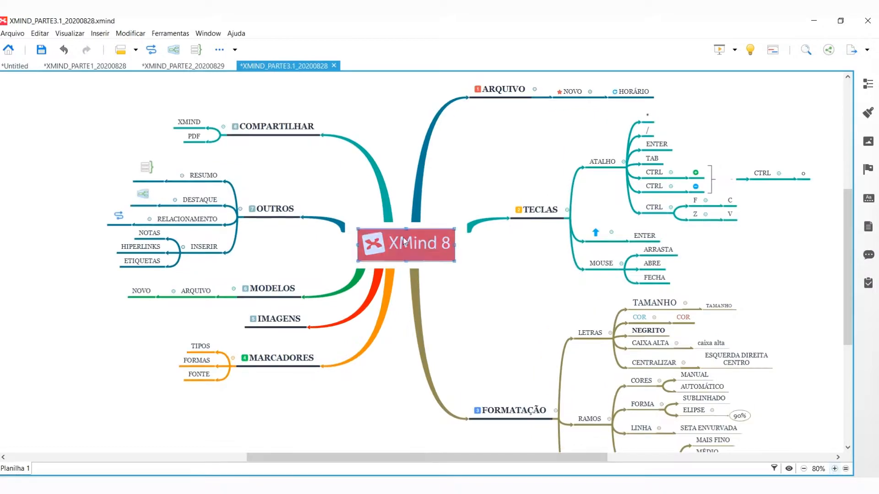
Add a summary to the RESUMO subtopic under OUTROS and set its text to KFLÇDJGSJH.
click(207, 177)
click(199, 50)
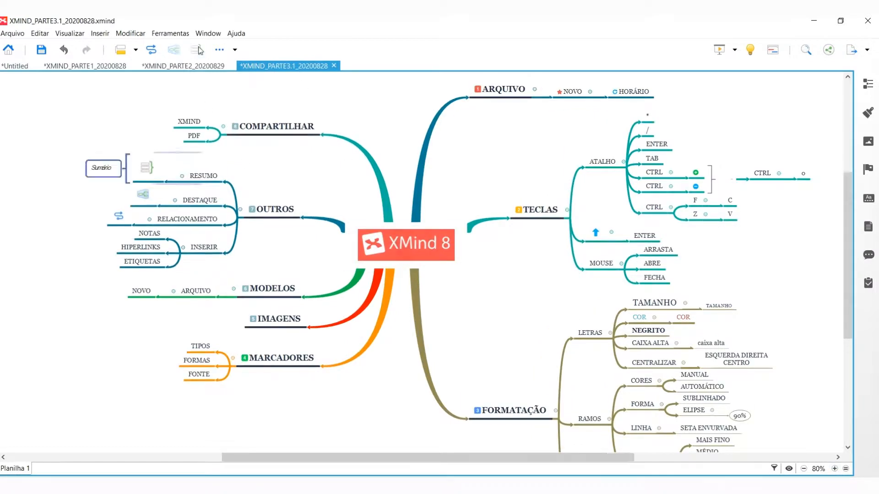
double_click(103, 171)
text(KFLÇDJGSJH)
click(77, 205)
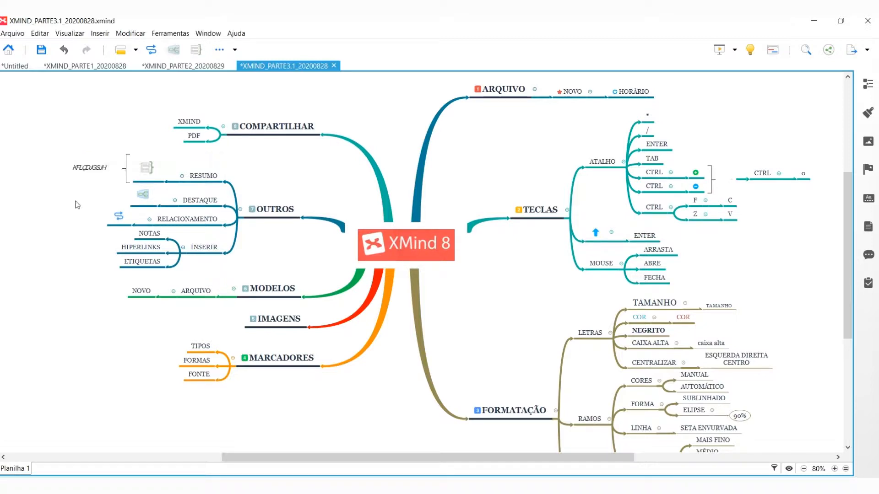
Extend the RESUMO summary bracket so that it also spans the DESTAQUE and RELACIONAMENTO subtopics.
click(148, 174)
click(124, 174)
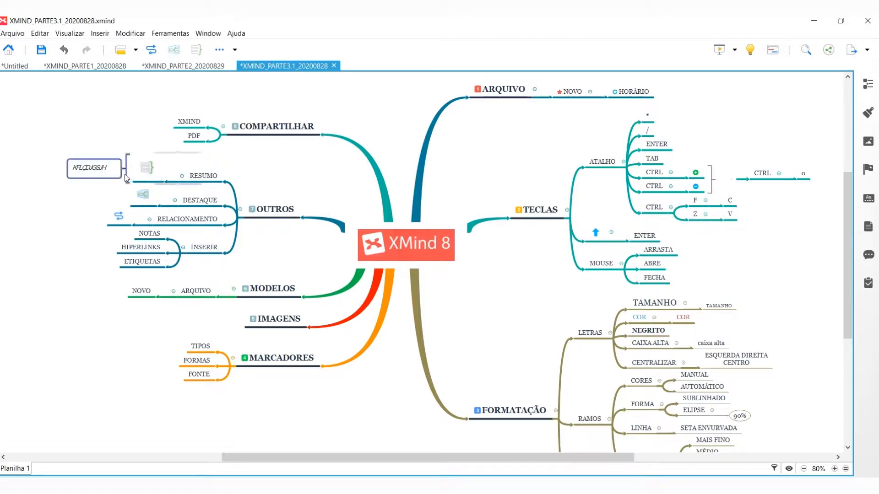
drag(178, 187, 177, 234)
click(52, 253)
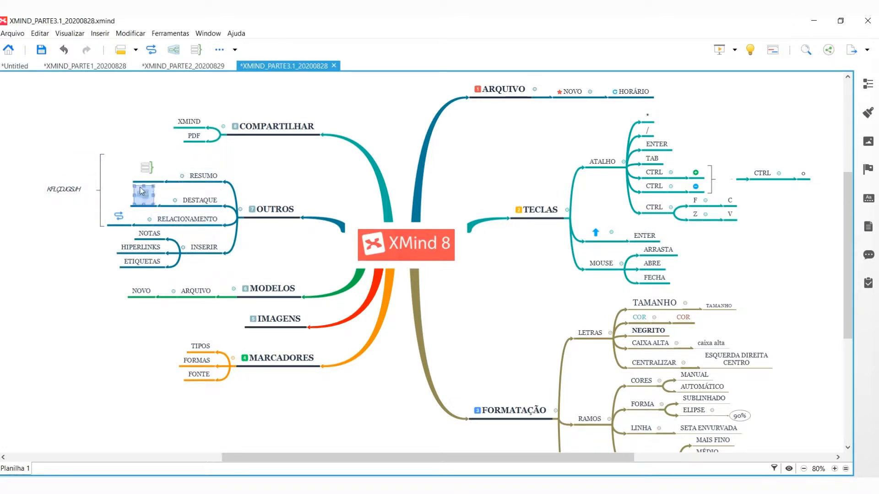
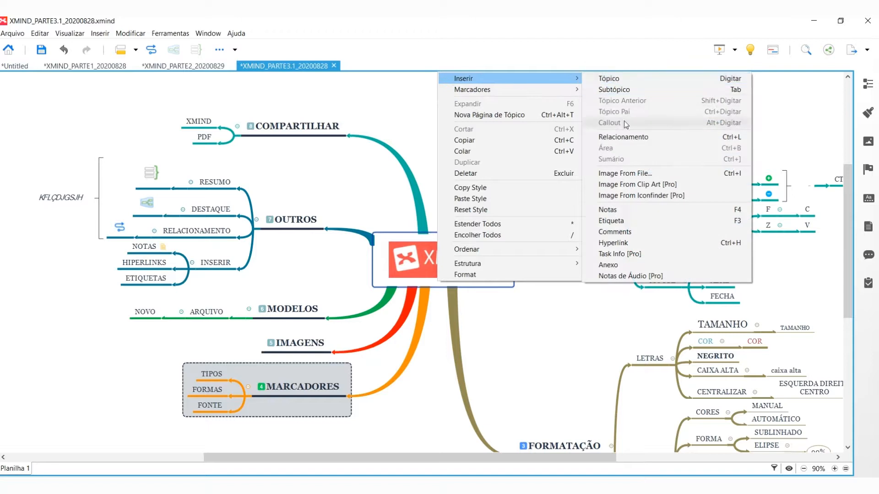
Add a note with the text RGOKSRHJIJL to the central topic.
click(639, 210)
text(RGO)
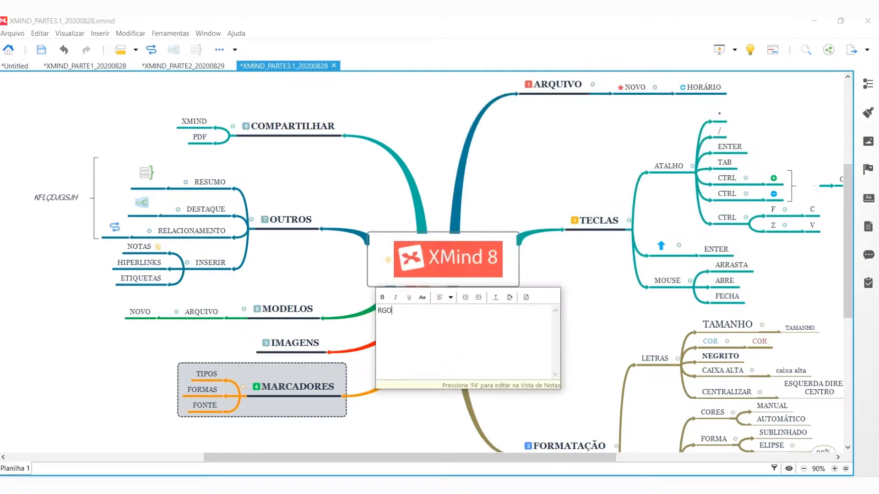
text(KSRHJIJL)
click(404, 287)
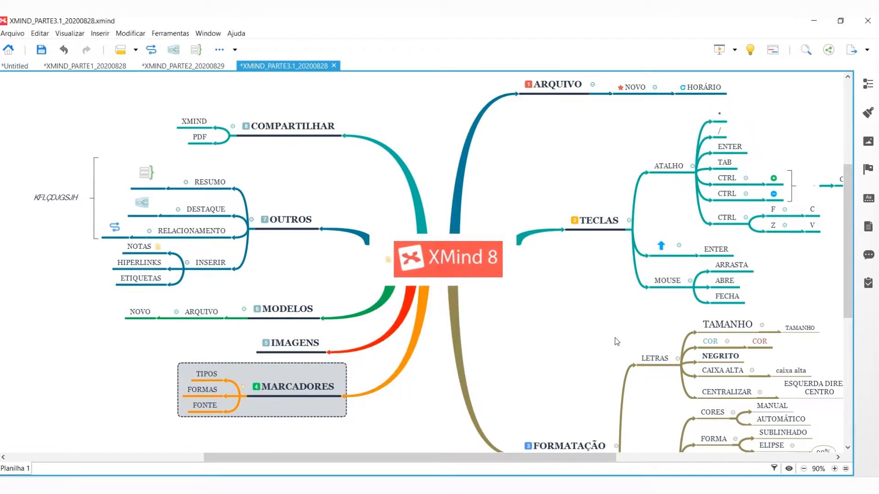
Reposition the XMind 8 image inside the central topic so it sits above the note marker.
drag(418, 259, 420, 259)
mouse_move(443, 278)
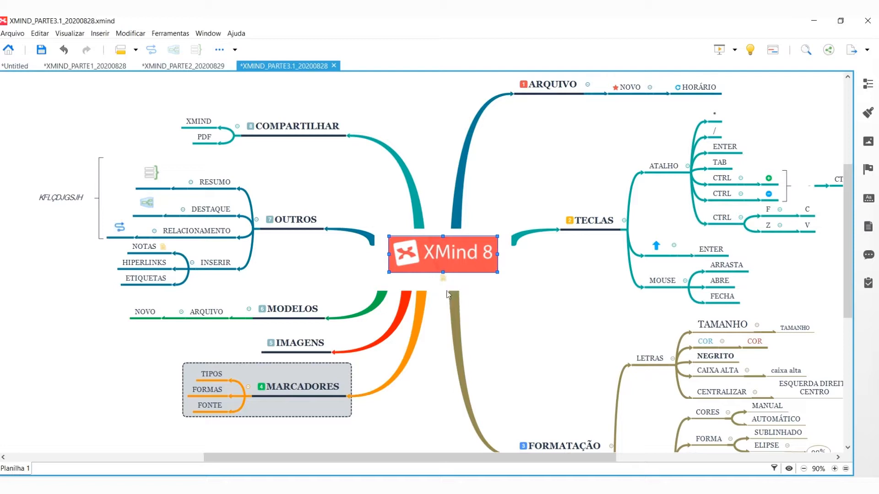
click(429, 356)
click(158, 264)
right_click(158, 265)
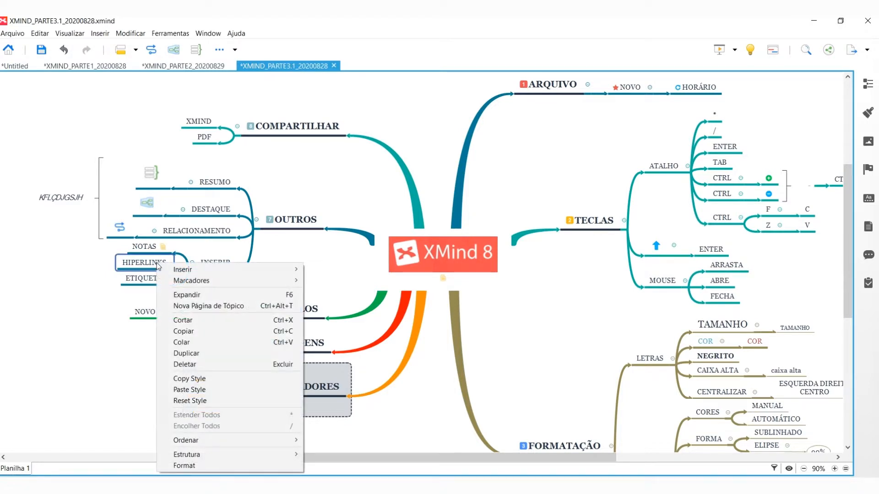
mouse_move(186, 271)
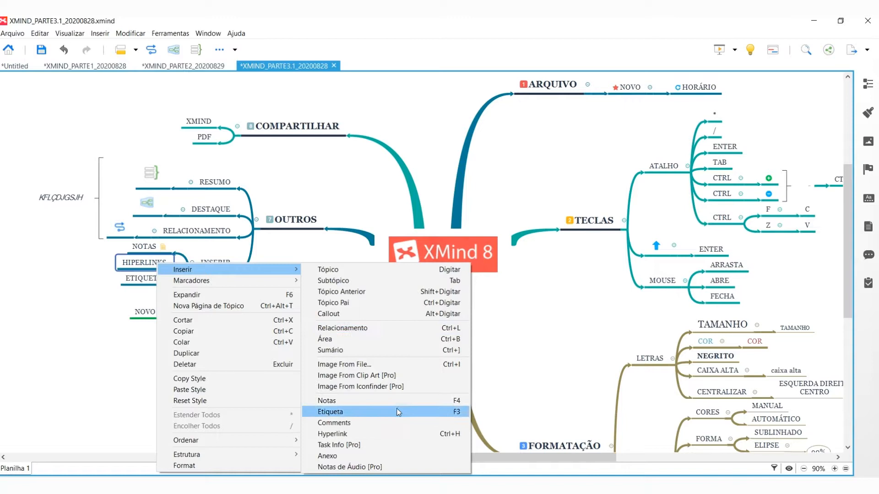
click(365, 434)
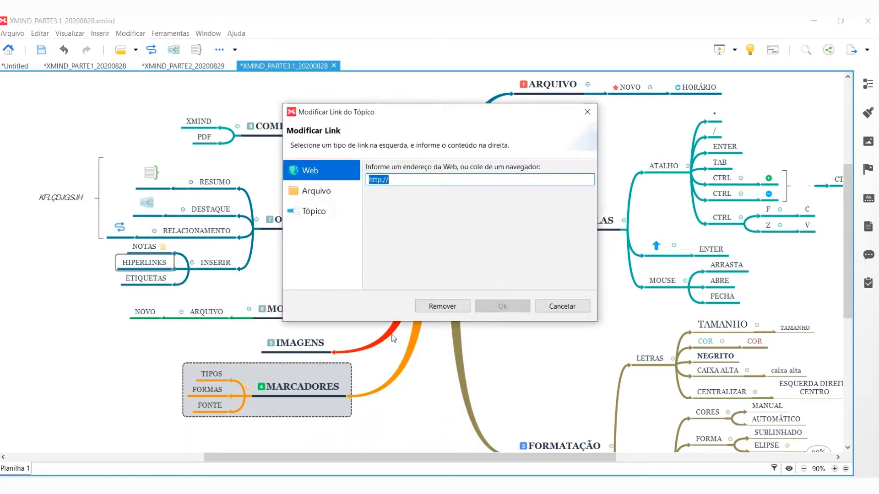
click(429, 179)
text(youtube.com)
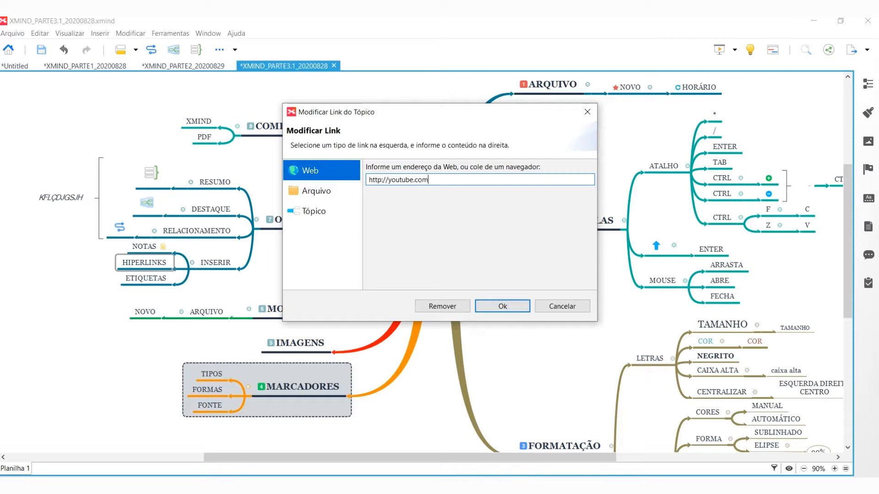
text(/chirleysm)
click(511, 304)
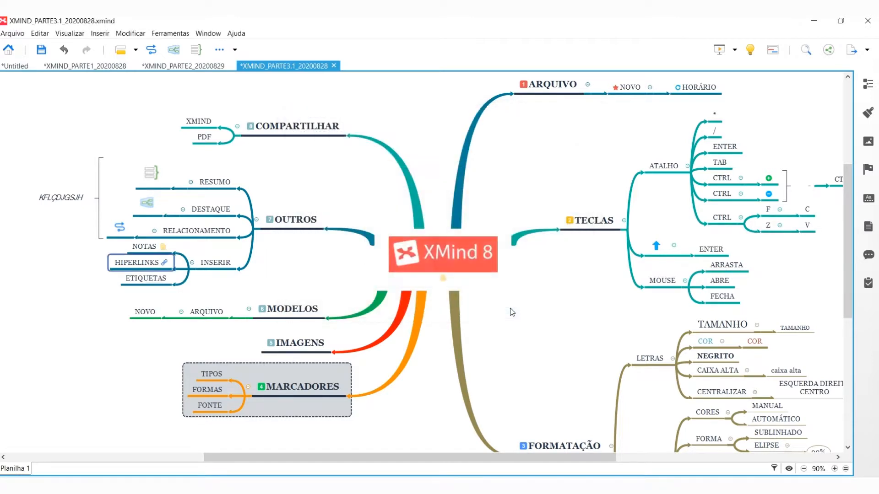
Open the HIPERLINKS web link, look over the YouTube channel page and close the browser.
click(166, 263)
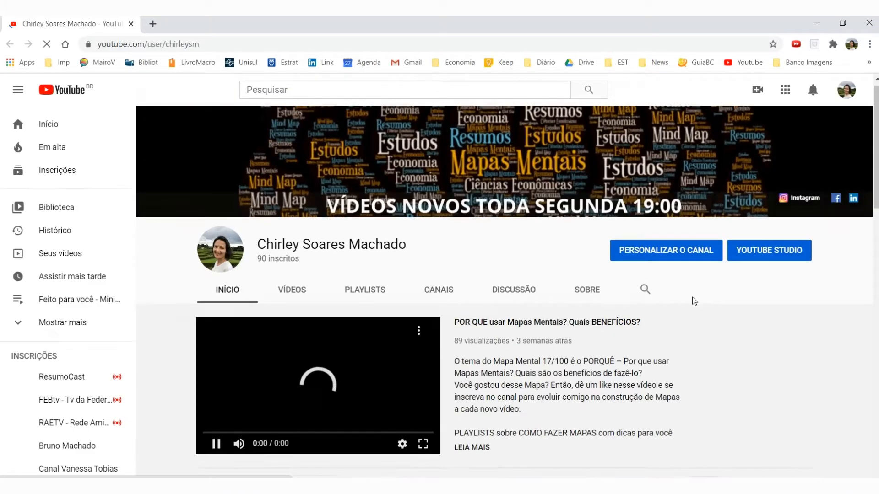
scroll(695, 301, down, 10)
scroll(693, 300, up, 6)
scroll(693, 300, up, 4)
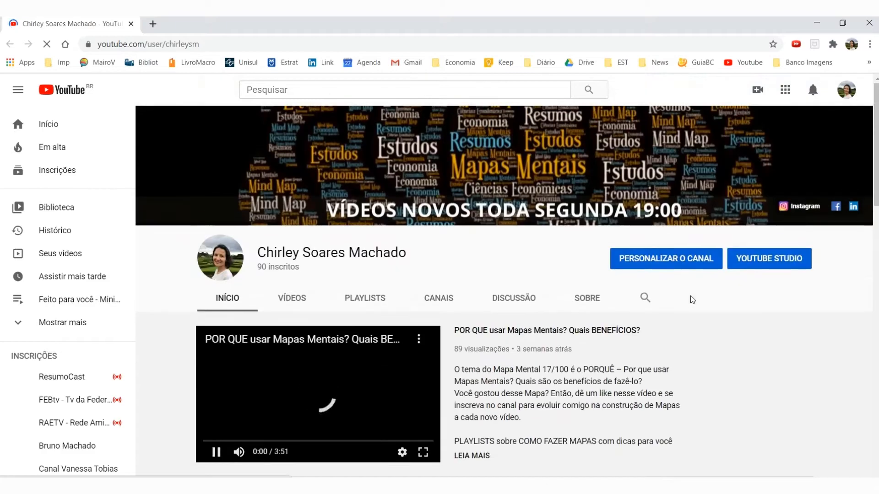
click(867, 23)
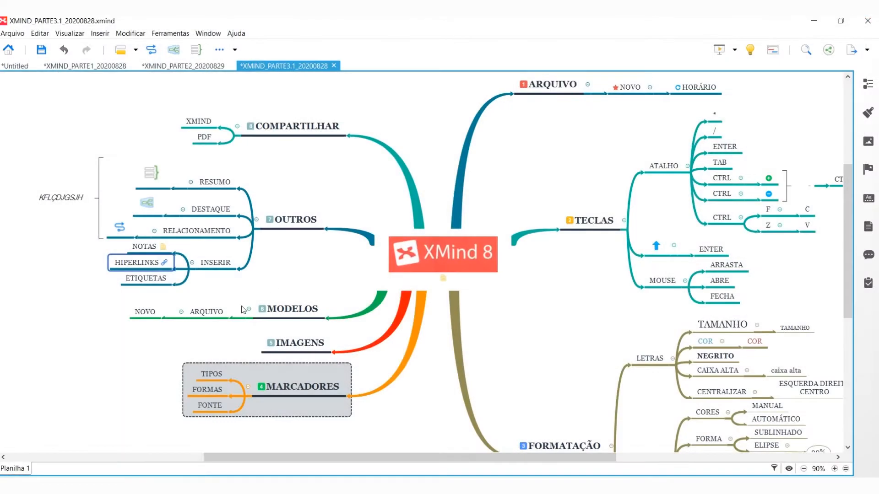
Add a label with the text khjhlgdjlhgjlfhj to the ETIQUETAS subtopic under INSERIR.
click(143, 280)
right_click(143, 282)
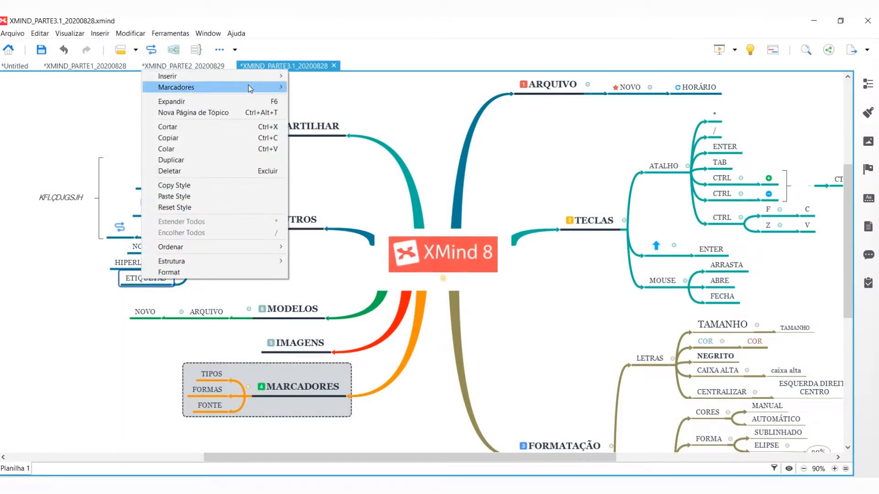
mouse_move(248, 74)
click(375, 217)
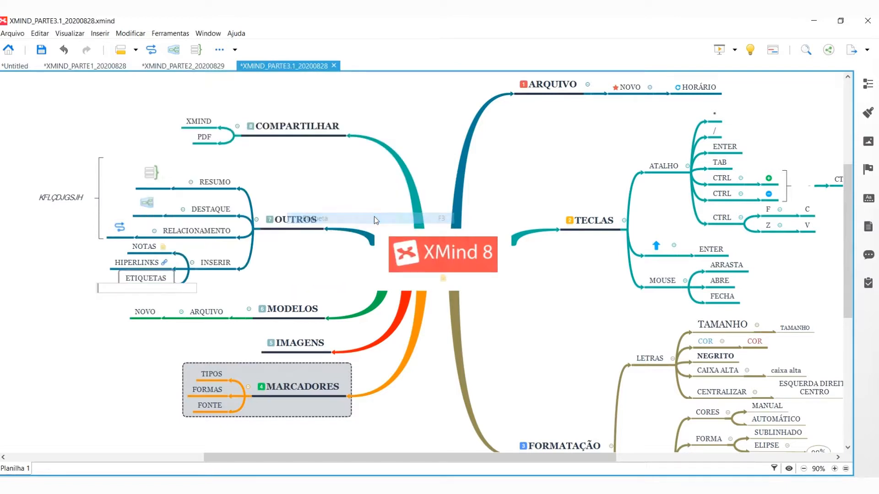
text(khjhlgdjlhgjlfhj)
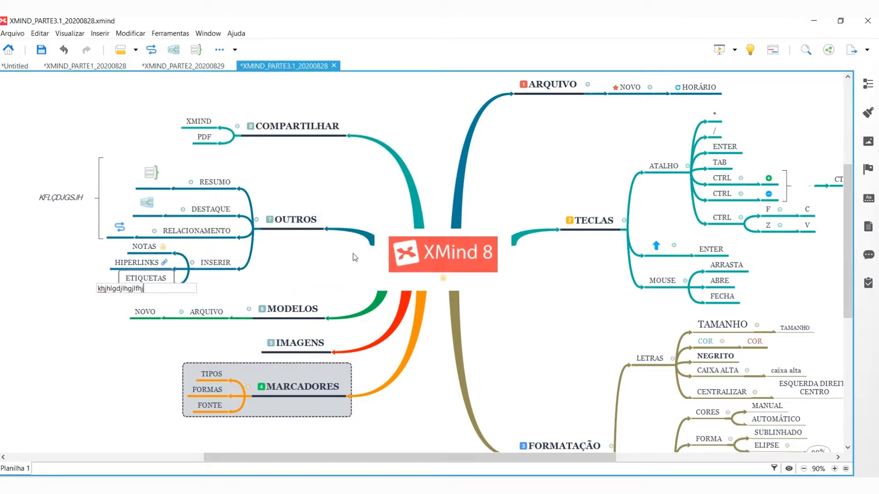
key(Return)
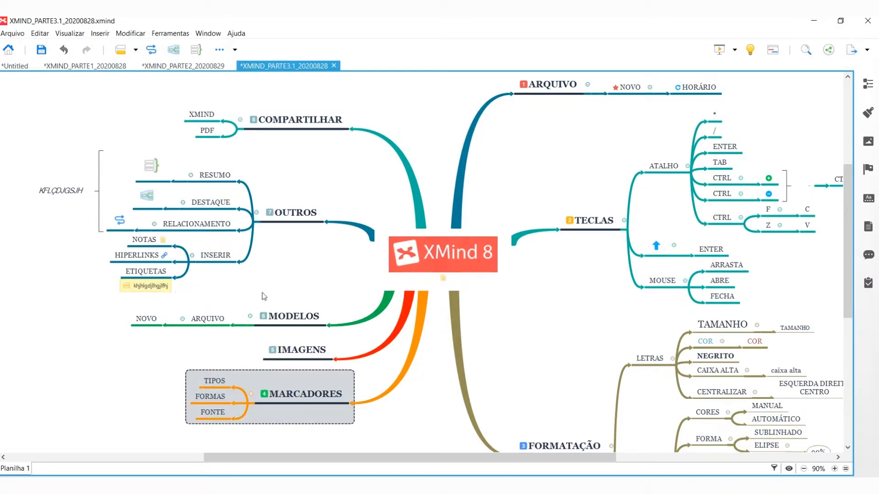
scroll(264, 297, up, 3)
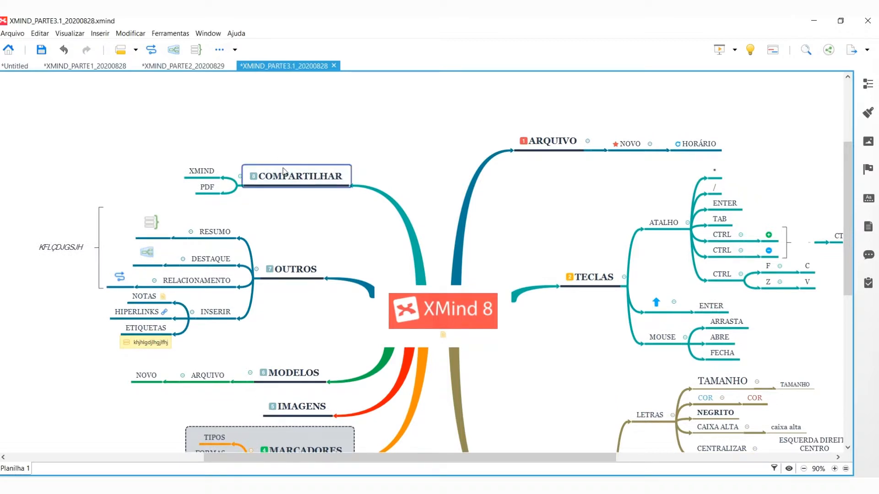
click(804, 469)
scroll(849, 318, down, 3)
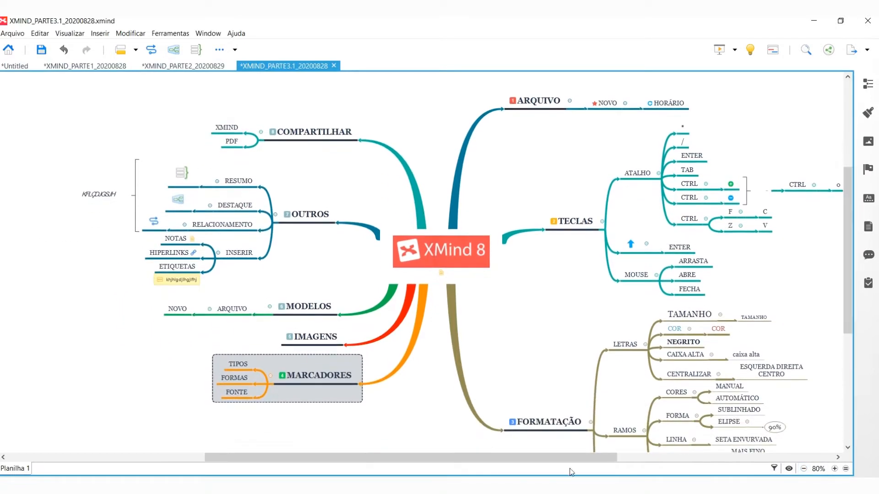
drag(573, 460, 575, 460)
click(12, 34)
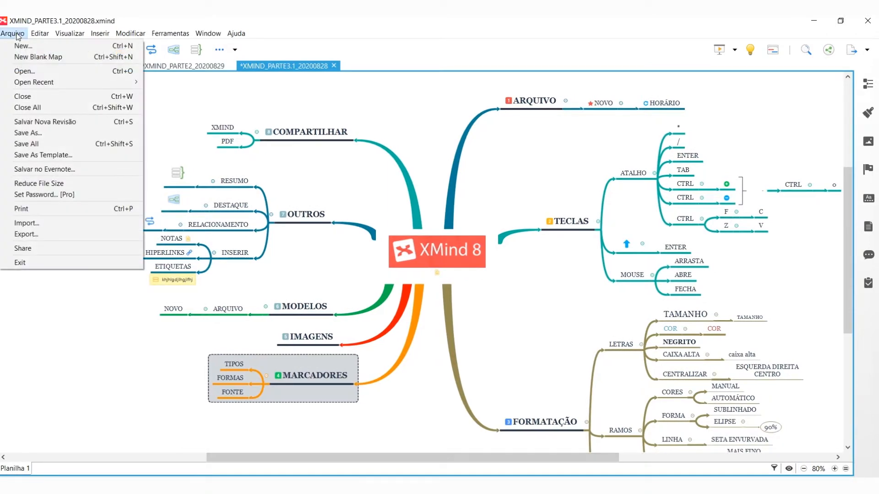
click(195, 102)
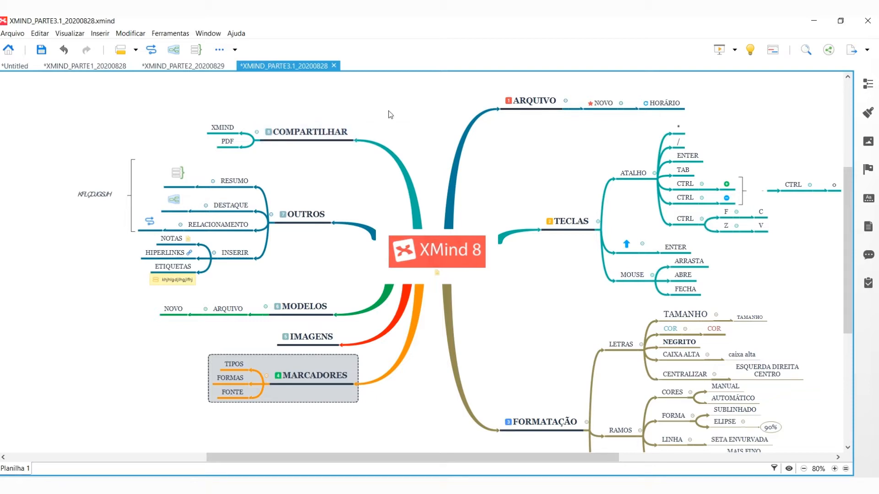
Set up printing the current map on a single page, choose Microsoft Print to PDF as the printer and close without printing.
click(14, 34)
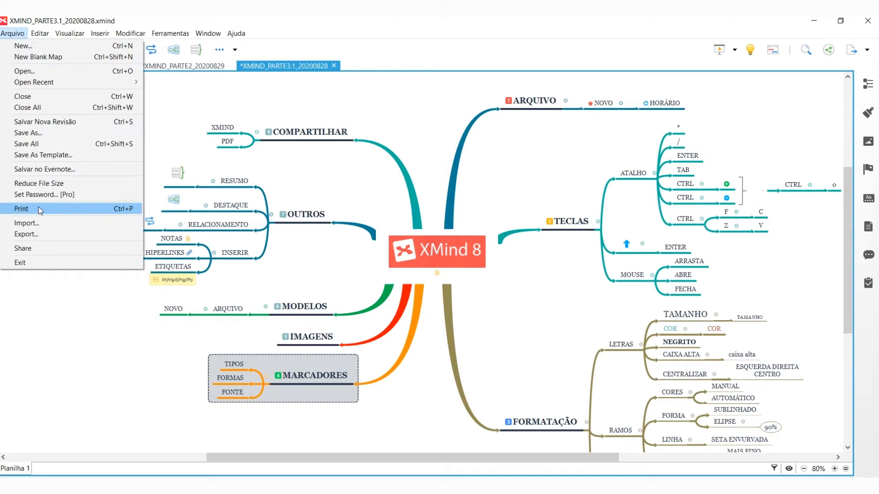
click(21, 208)
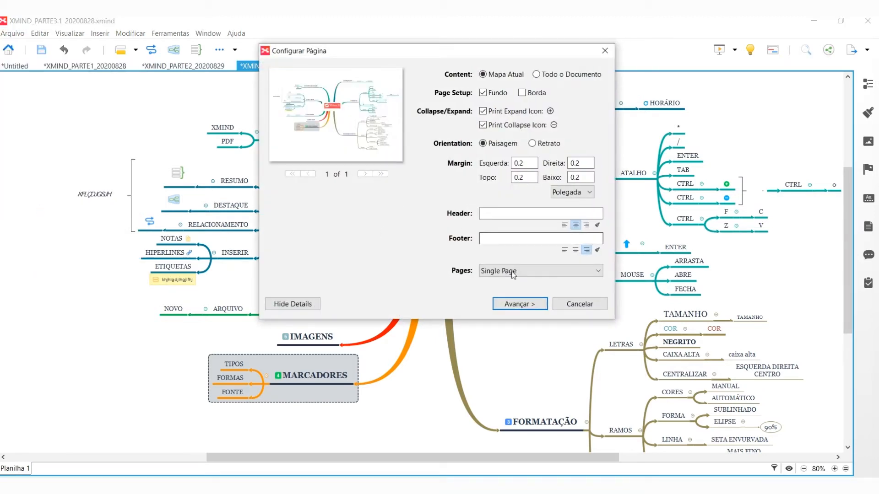
click(536, 307)
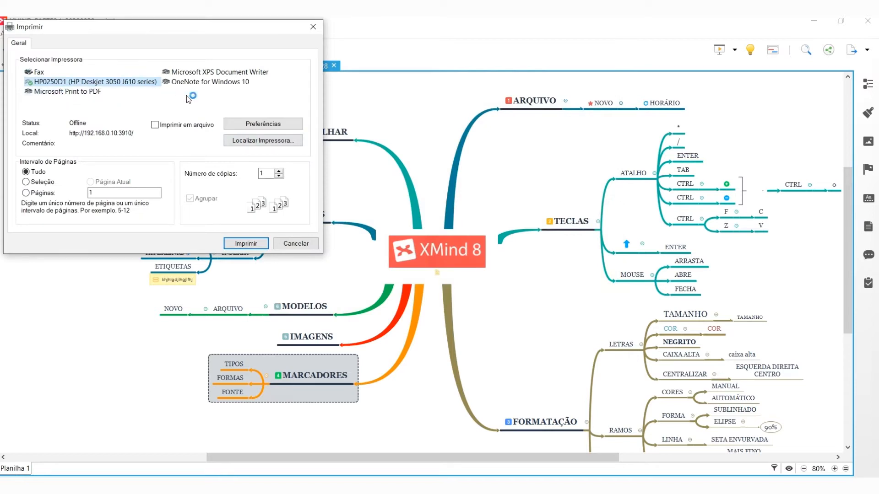
click(93, 90)
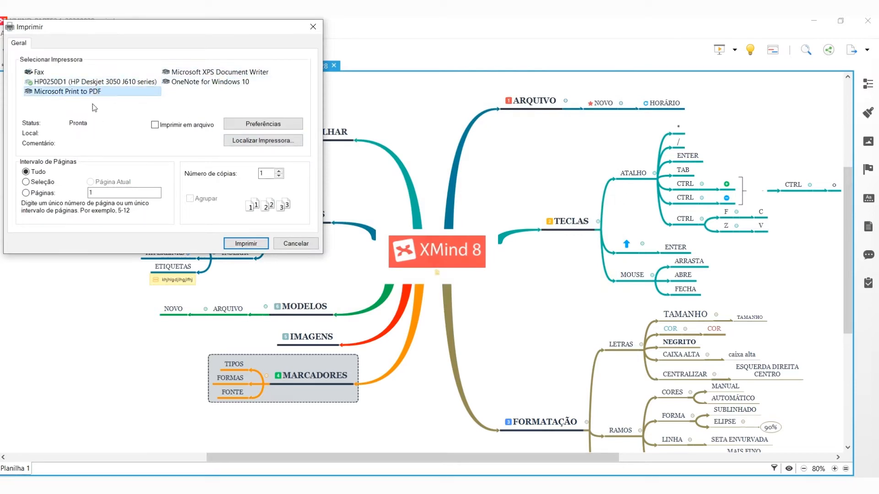
click(311, 31)
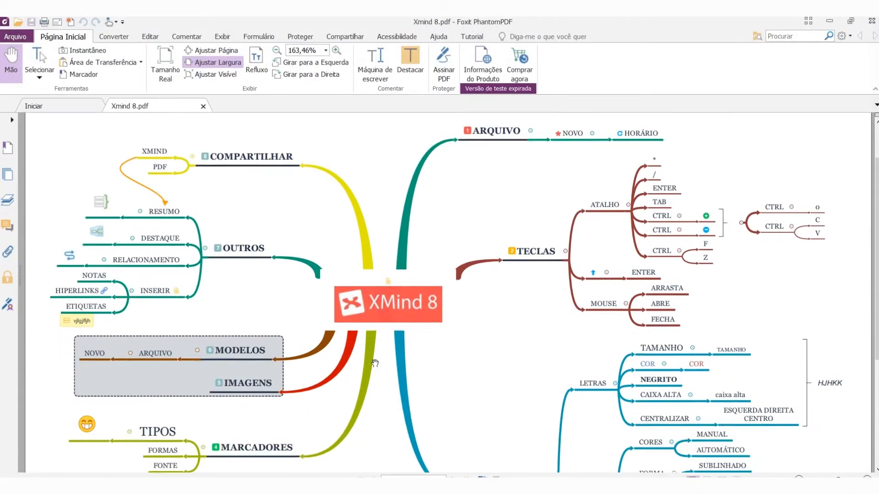
Examine the exported map in Xmind 8.pdf in Foxit PhantomPDF at several zoom levels, and close the PDF viewer.
scroll(374, 363, down, 5)
scroll(375, 363, up, 6)
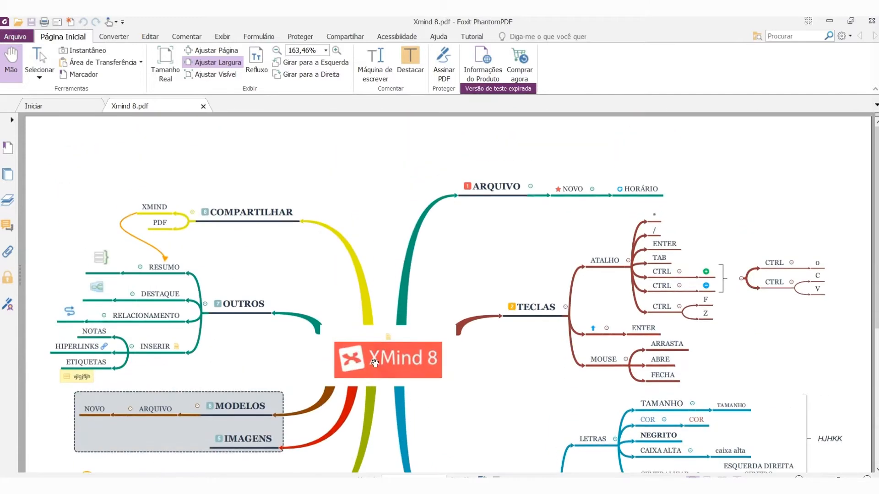
scroll(374, 363, down, 3)
scroll(363, 359, up, 2)
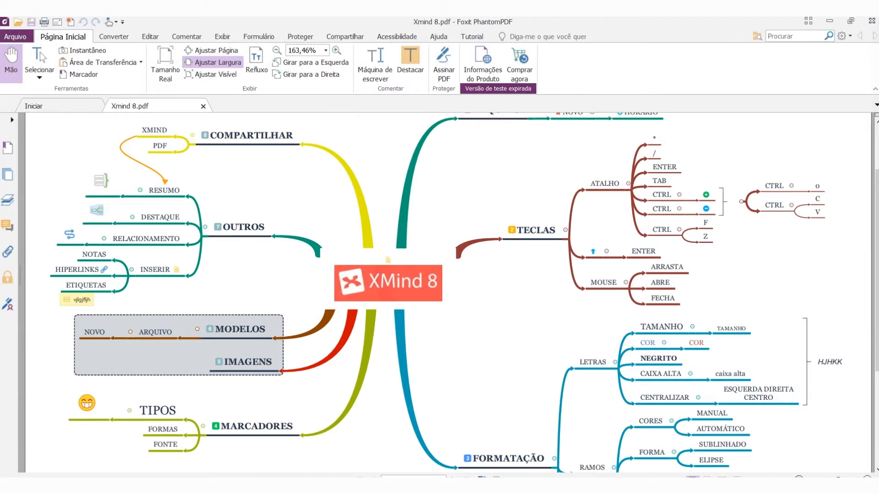
scroll(439, 293, down, 4)
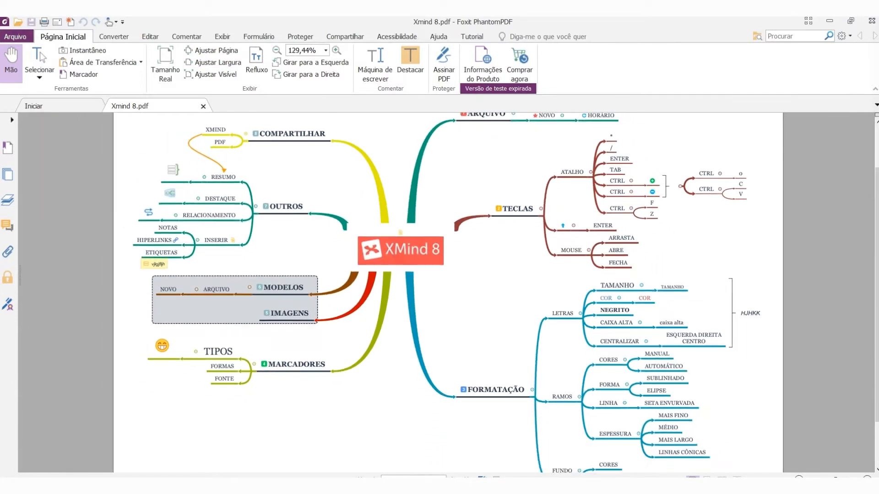
scroll(439, 293, up, 2)
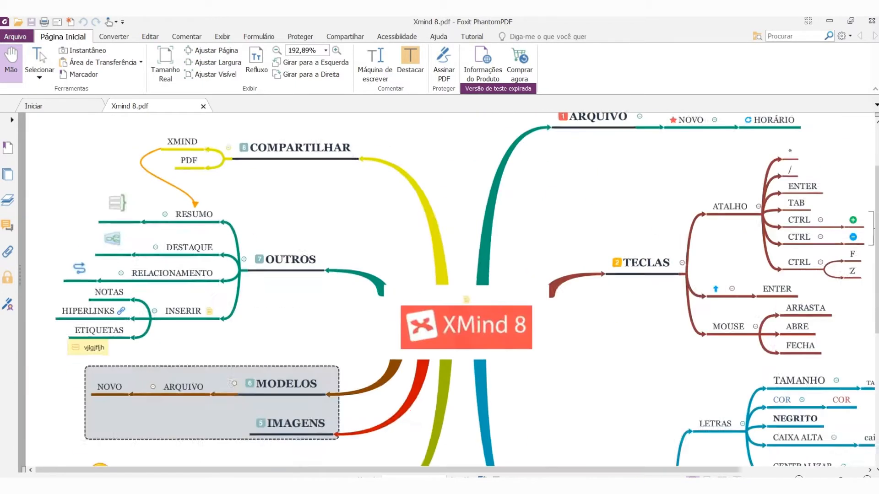
scroll(761, 402, down, 2)
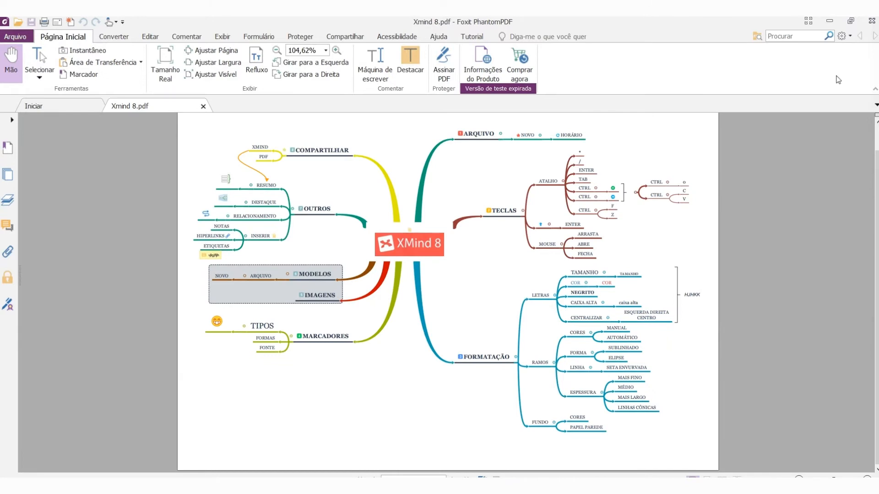
click(872, 21)
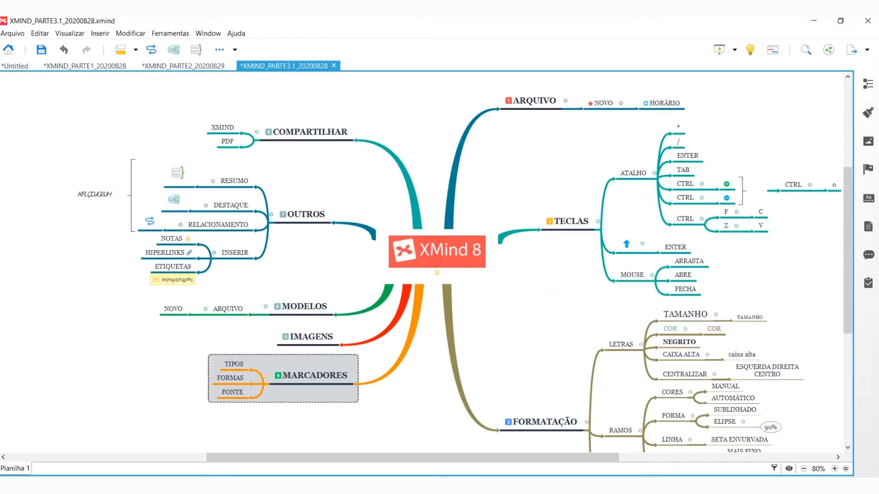
Collapse all branches around the XMind 8 central topic and enlarge the map to 120%.
drag(604, 458, 635, 462)
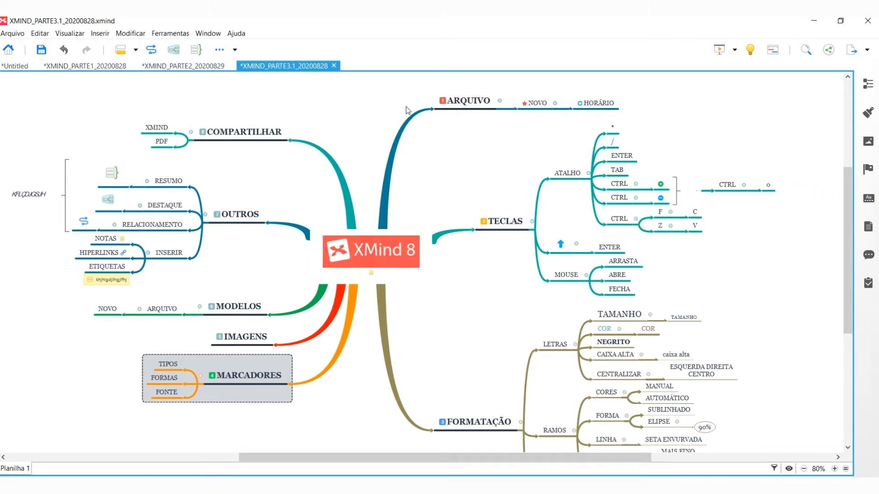
click(417, 231)
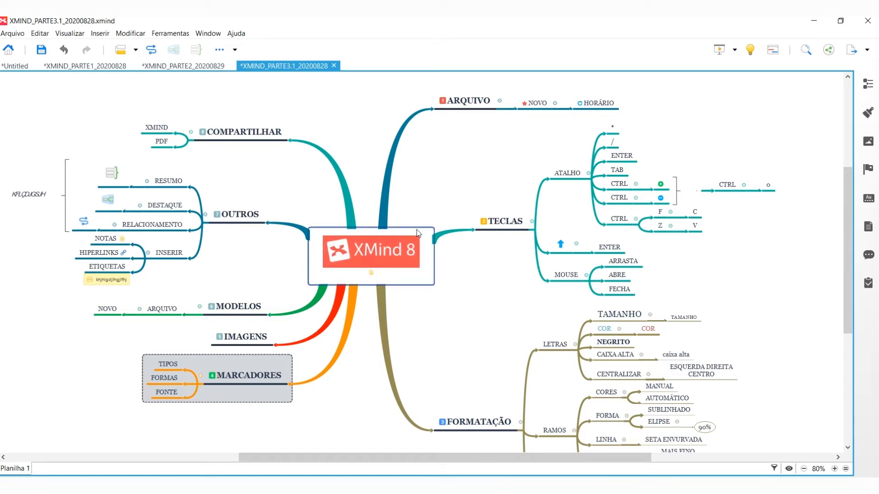
key(slash)
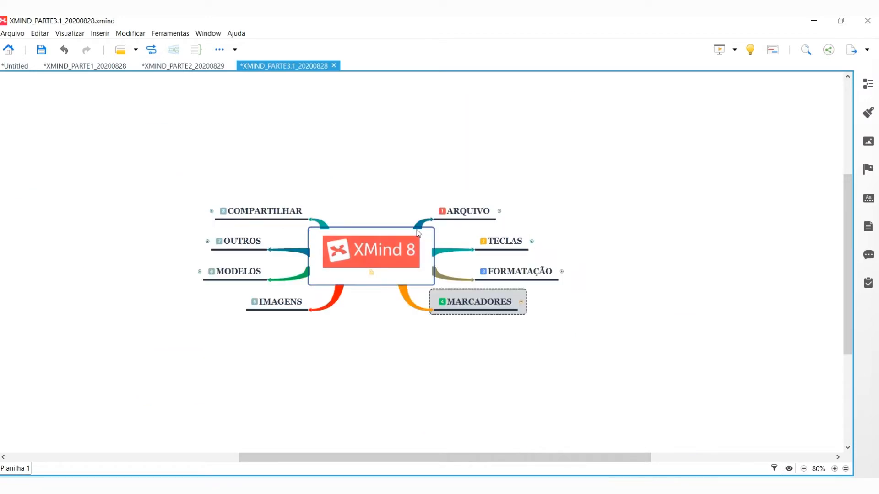
click(835, 469)
click(834, 469)
click(835, 468)
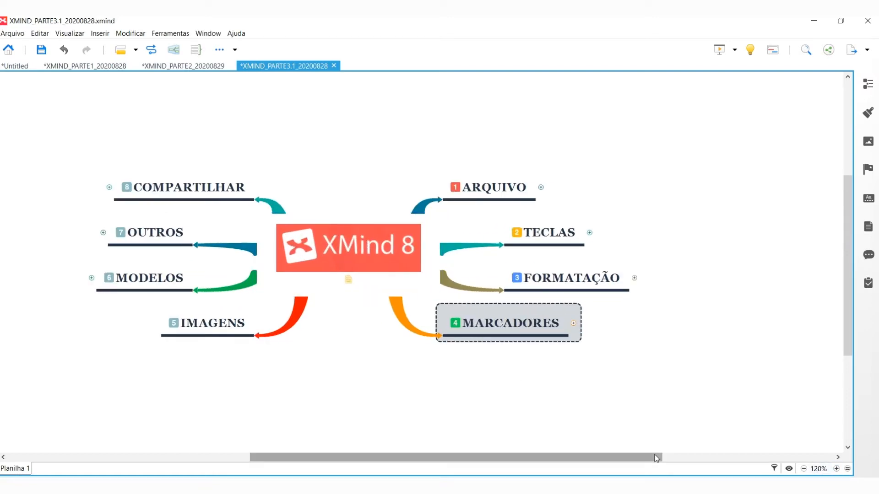
drag(660, 457, 650, 458)
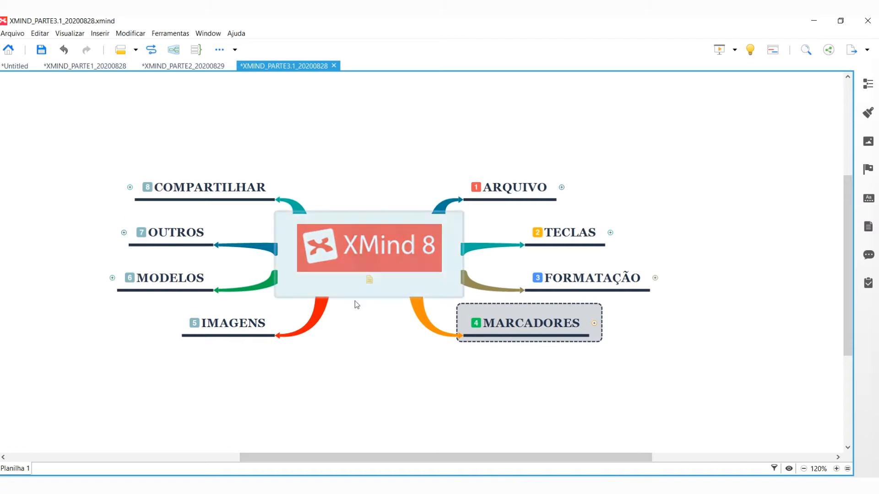
Expand the ARQUIVO branch and the TECLAS branch with all its subtopics.
key(ctrl+/)
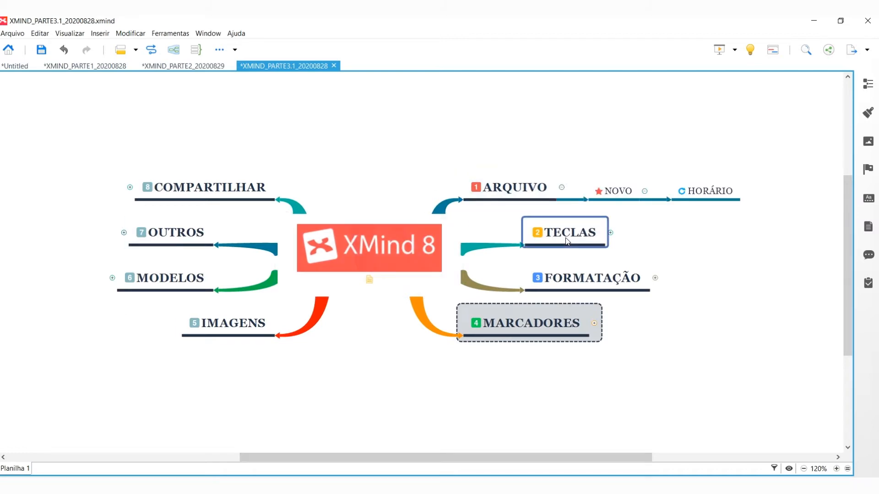
key(ctrl+/)
scroll(562, 304, down, 3)
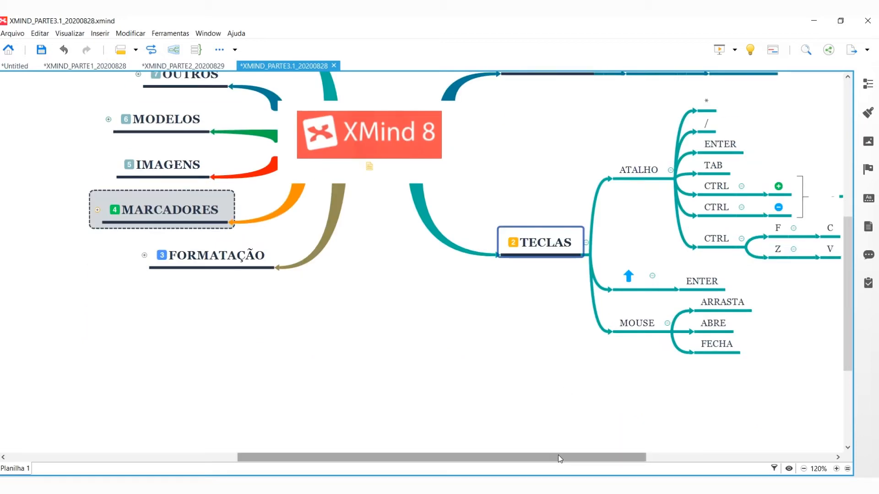
drag(559, 454, 625, 455)
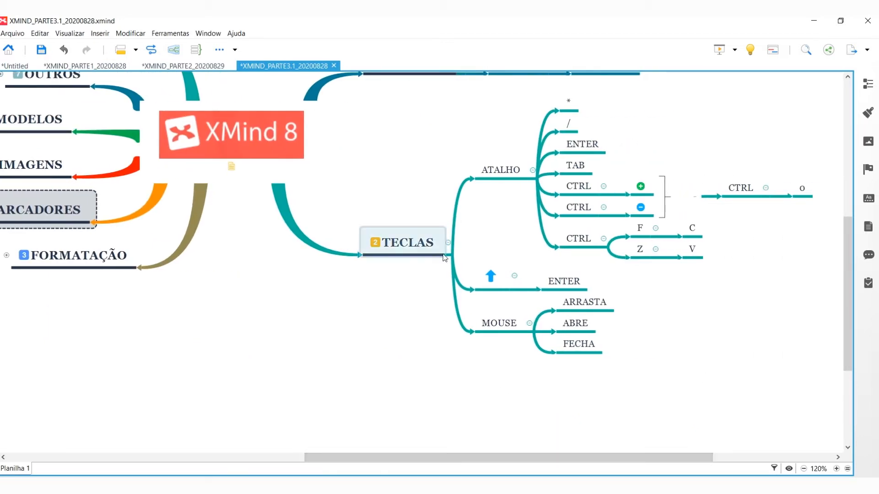
Switch to the XMIND_PARTE1_20200828 map and expand all branches of its MIND central topic.
click(174, 64)
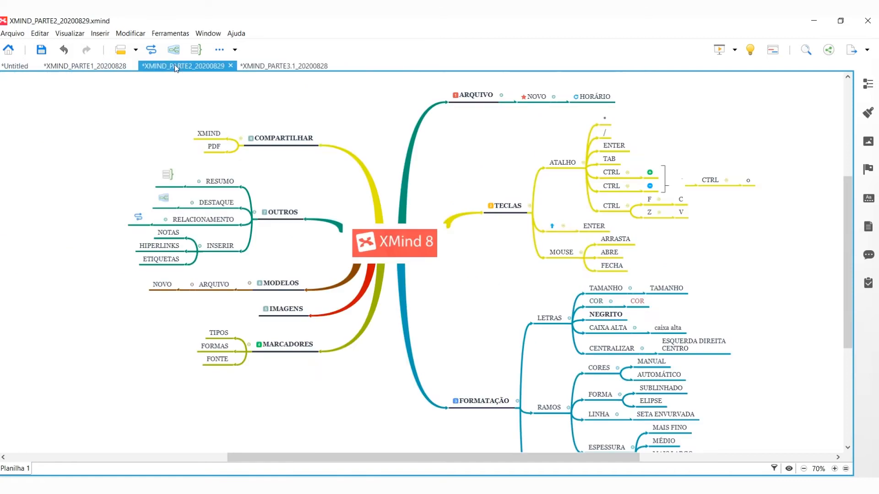
click(99, 66)
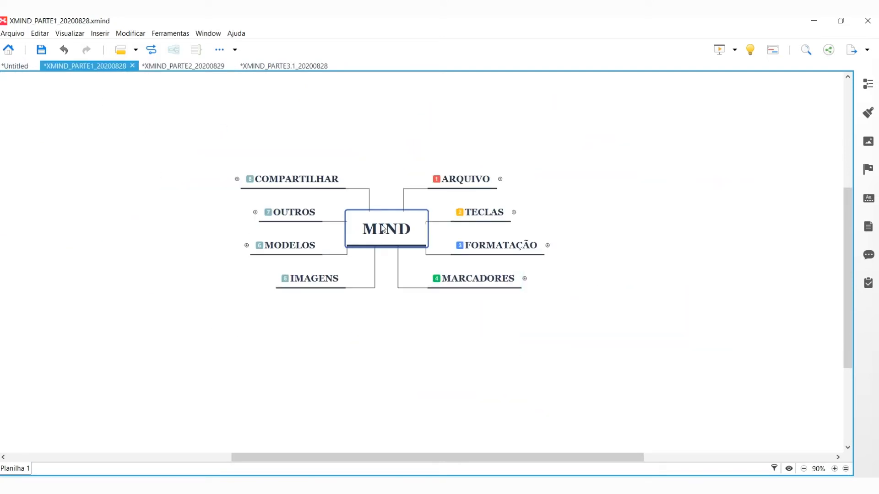
key(ctrl+alt+slash)
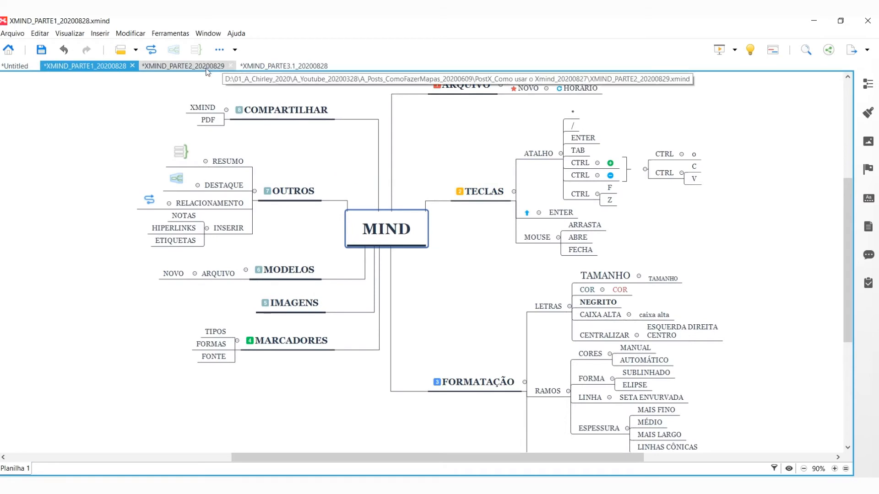
Return to the XMIND_PARTE2_20200829 map and look over its colored branches and layout.
click(183, 66)
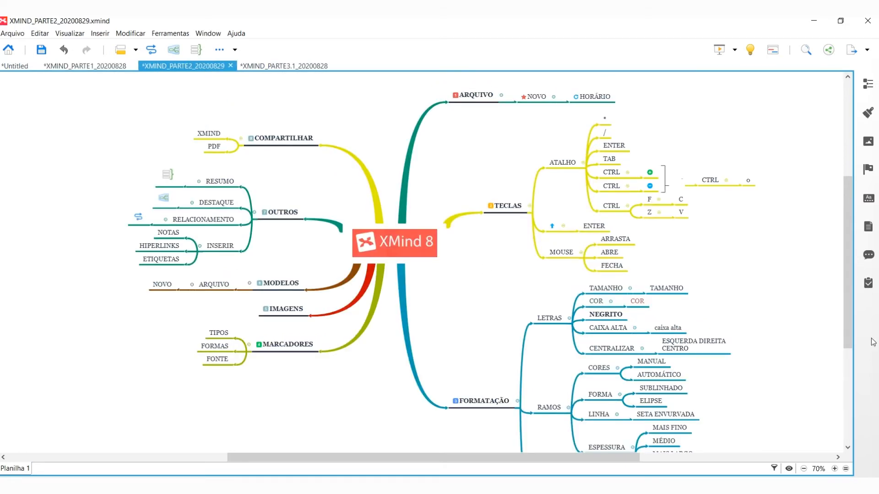
click(249, 67)
click(196, 67)
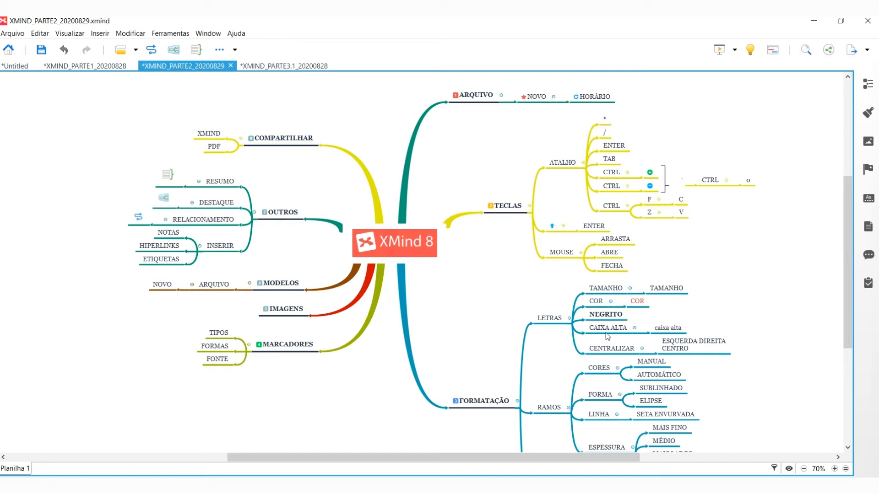
mouse_move(847, 254)
mouse_down()
mouse_move(856, 297)
mouse_move(861, 258)
mouse_up()
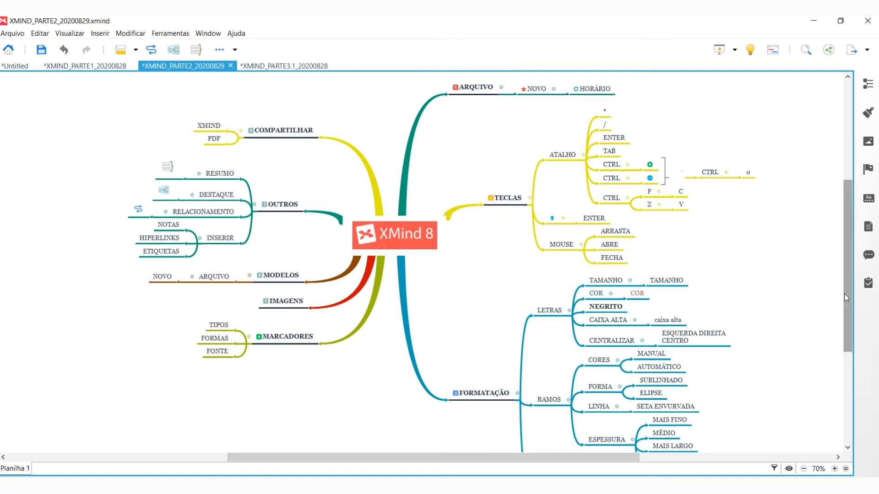
mouse_move(555, 457)
mouse_down()
mouse_move(575, 459)
mouse_move(567, 459)
mouse_up()
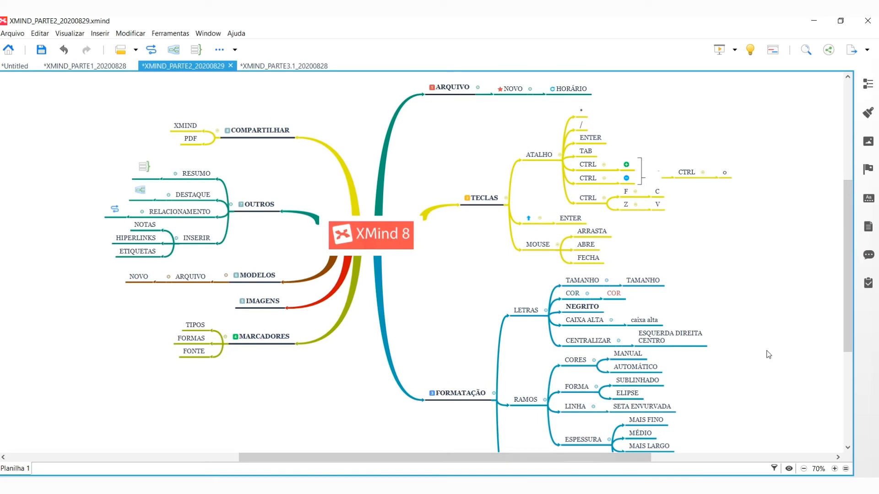